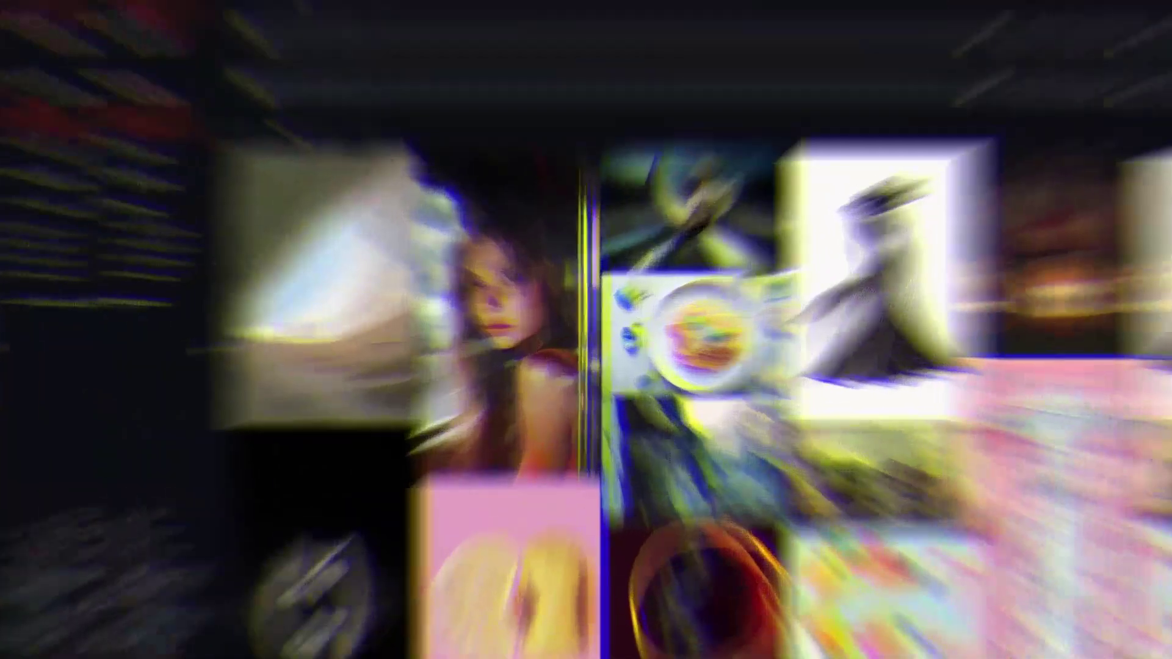
pyautogui.scroll(-4, 306, 348)
pyautogui.scroll(-8, 307, 349)
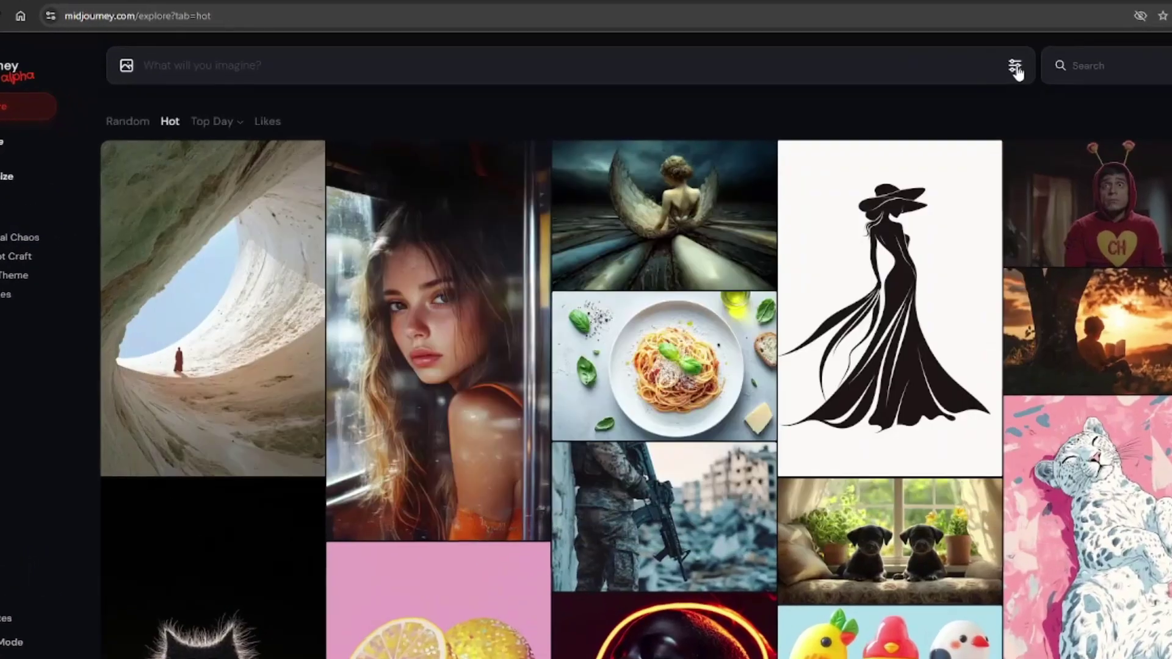
pyautogui.click(1074, 31)
pyautogui.moveTo(306, 221); pyautogui.dragTo(343, 221)
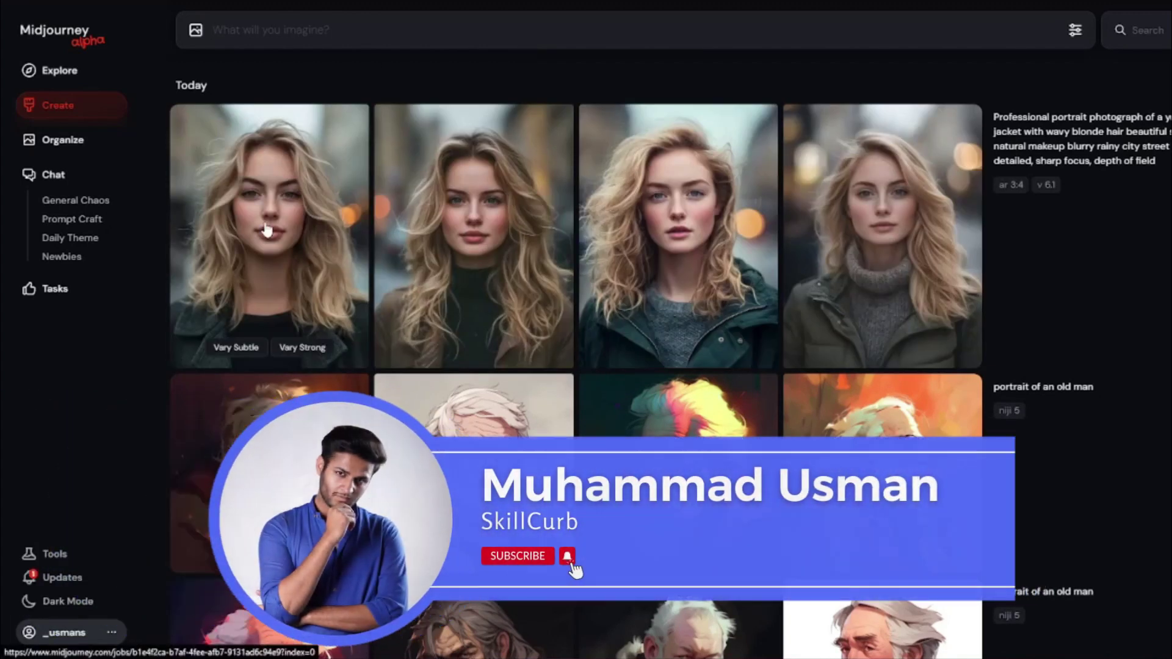
pyautogui.click(262, 230)
pyautogui.press('Right')
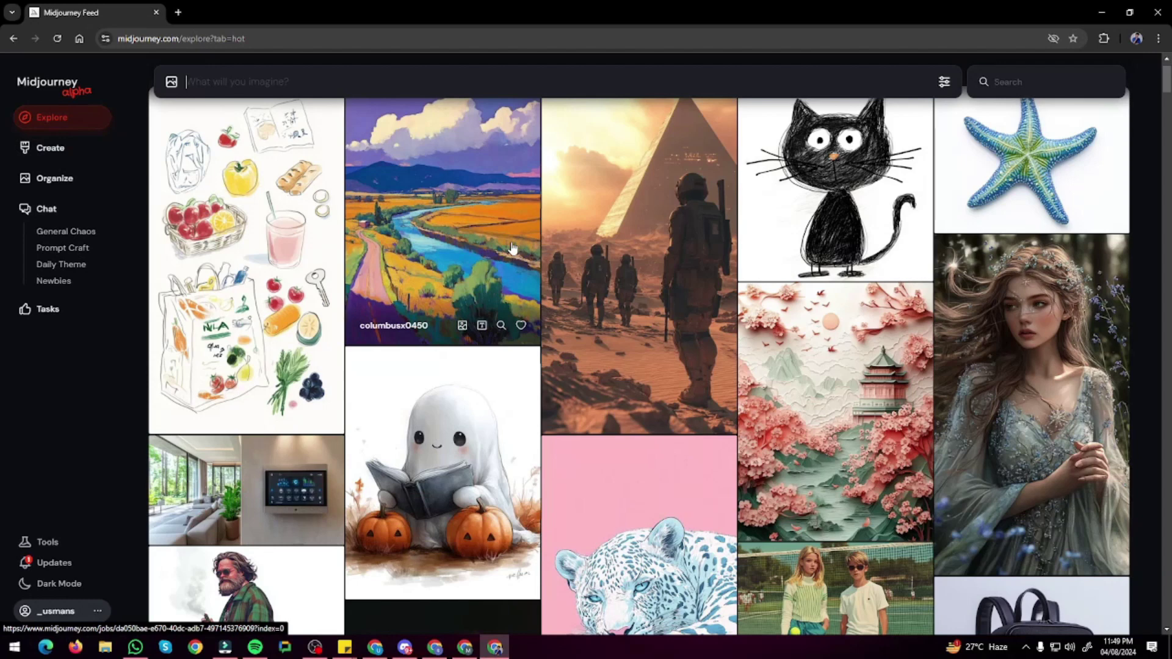
# - Browse the Hot feed of community images on the Explore page and return to its beginning
pyautogui.scroll(1, 183, 367)
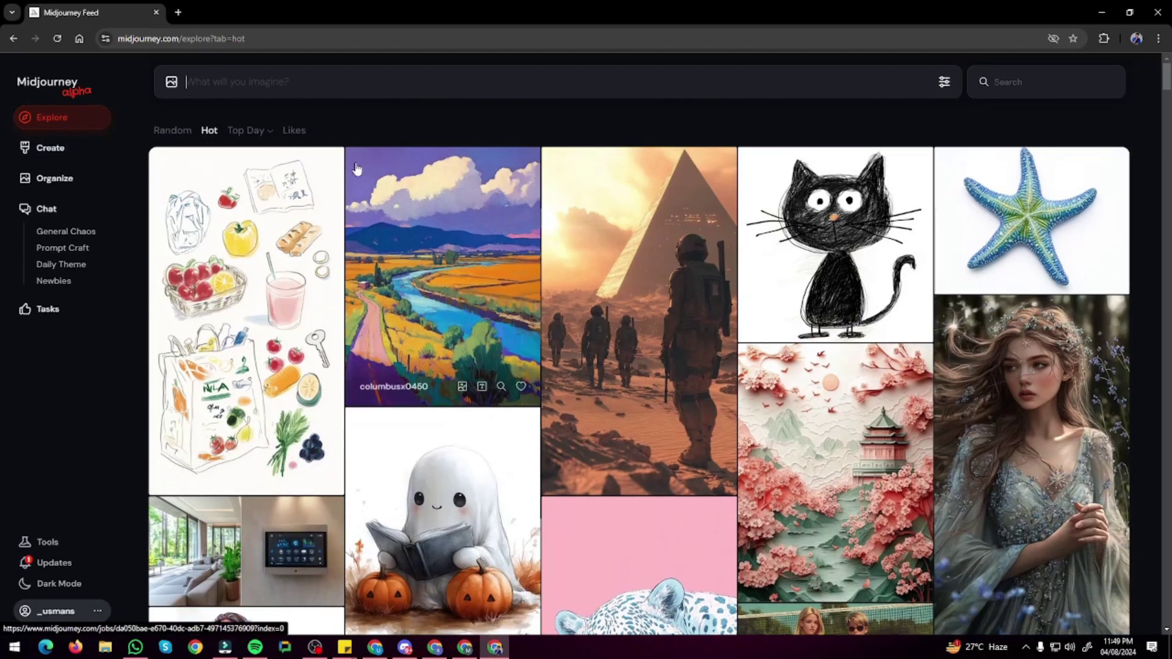
pyautogui.scroll(-10, 523, 298)
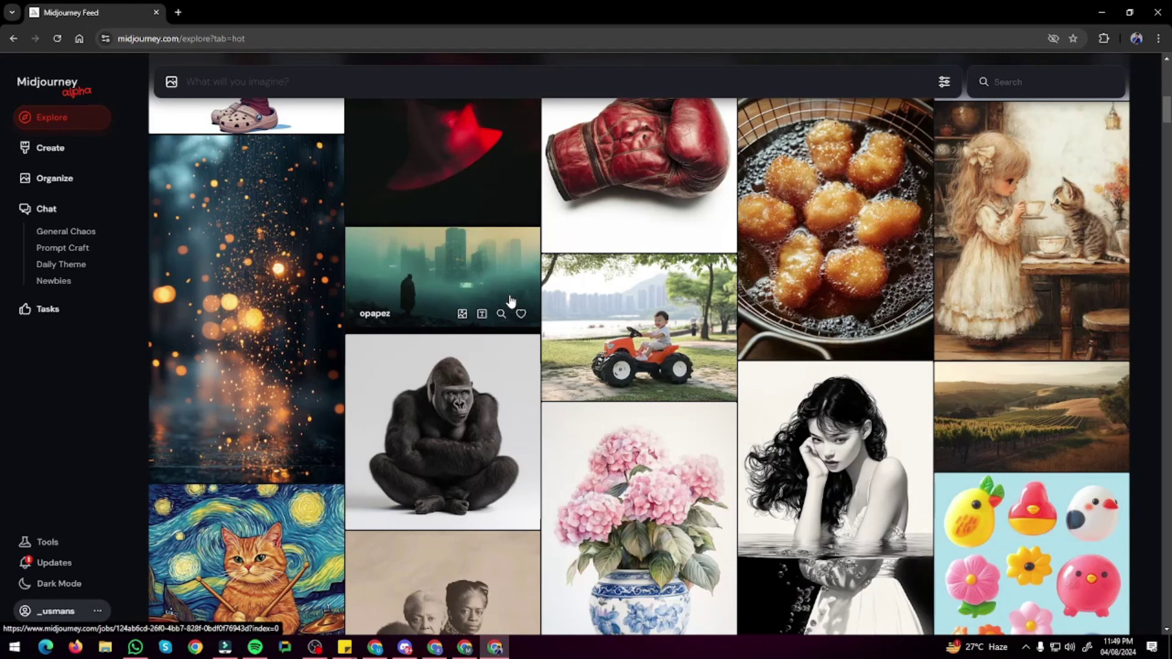
pyautogui.scroll(-3, 537, 281)
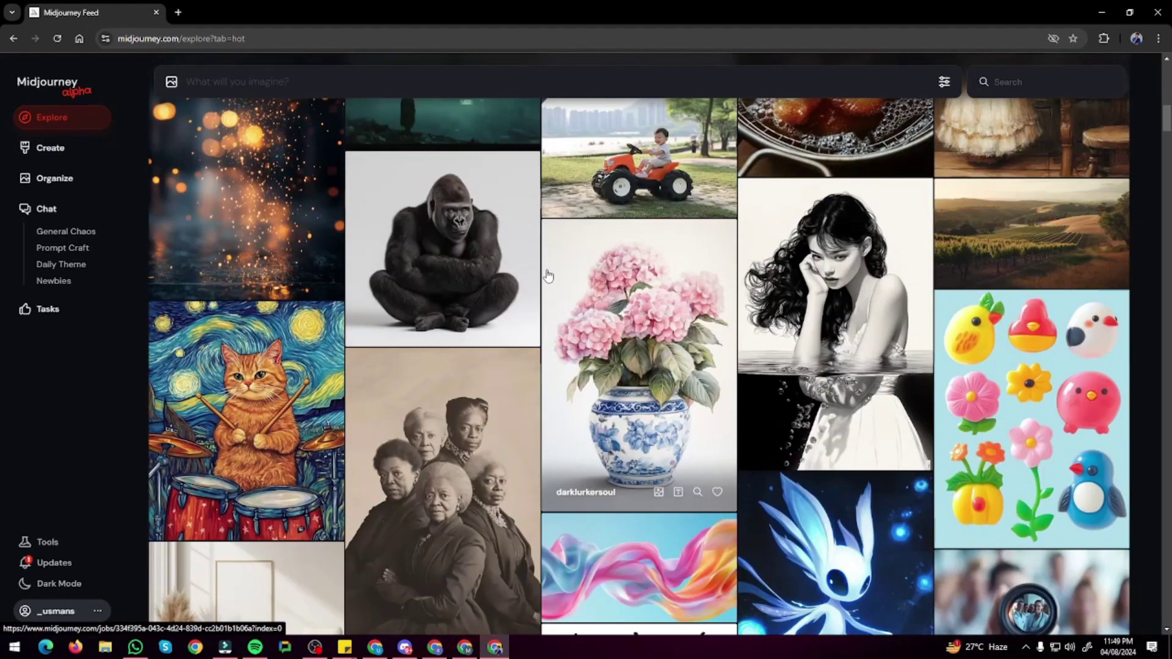
pyautogui.scroll(-2, 403, 280)
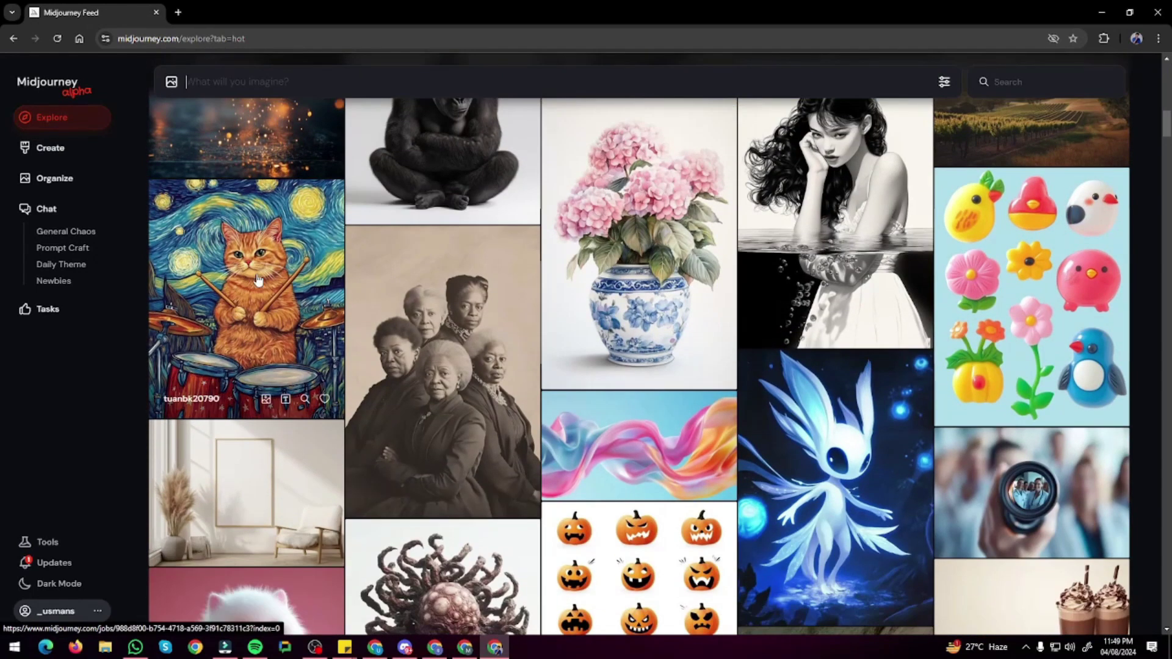
pyautogui.scroll(-6, 794, 427)
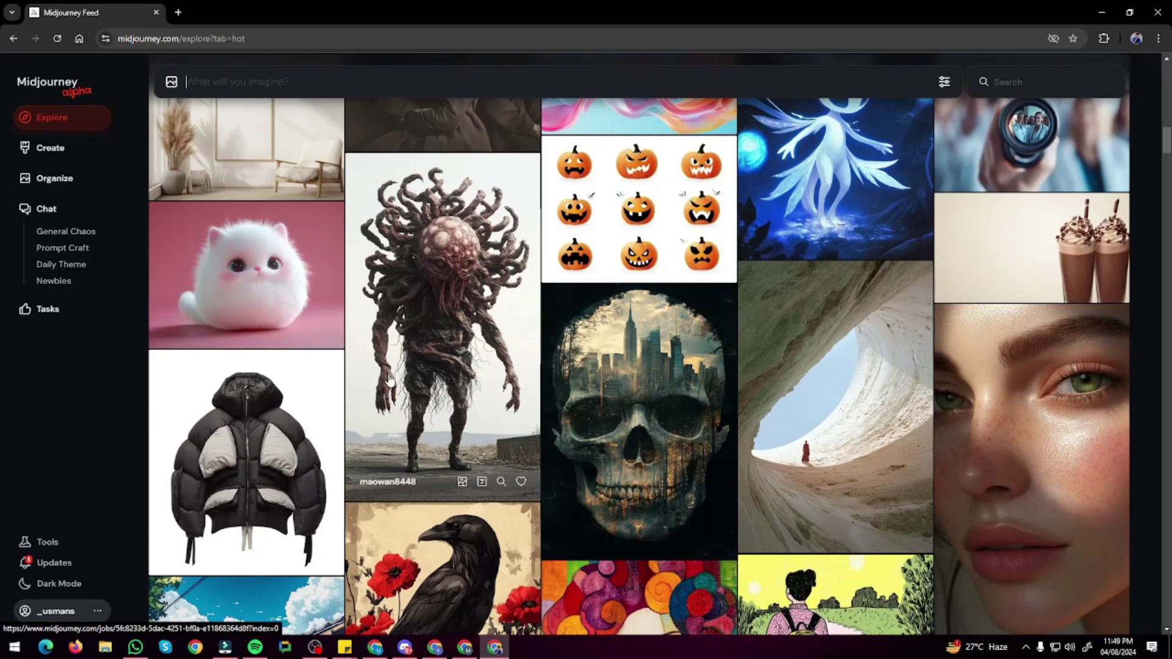
pyautogui.scroll(-4, 389, 378)
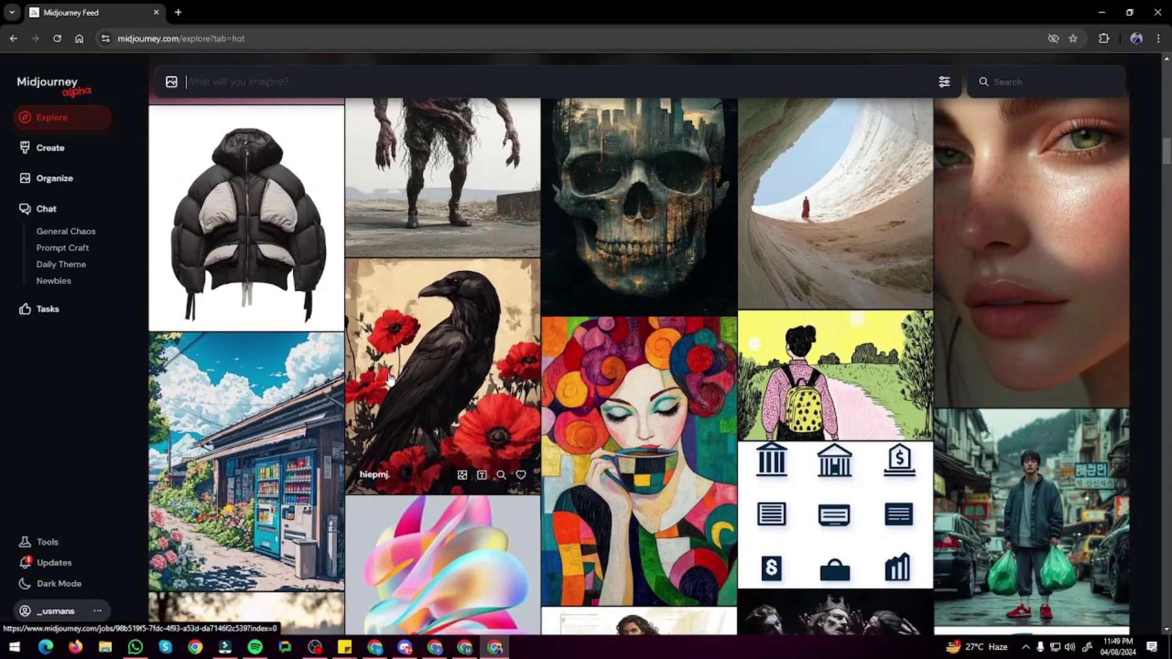
pyautogui.click(85, 122)
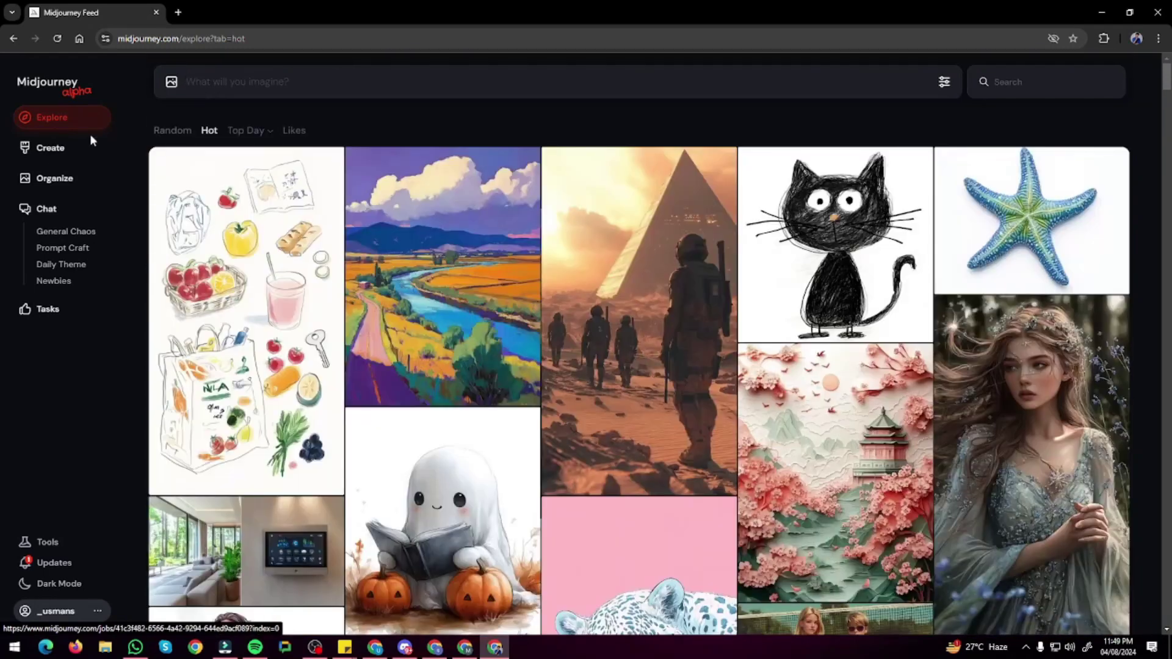
# - Open the Create page and look through the previously generated images with their prompts
pyautogui.click(46, 155)
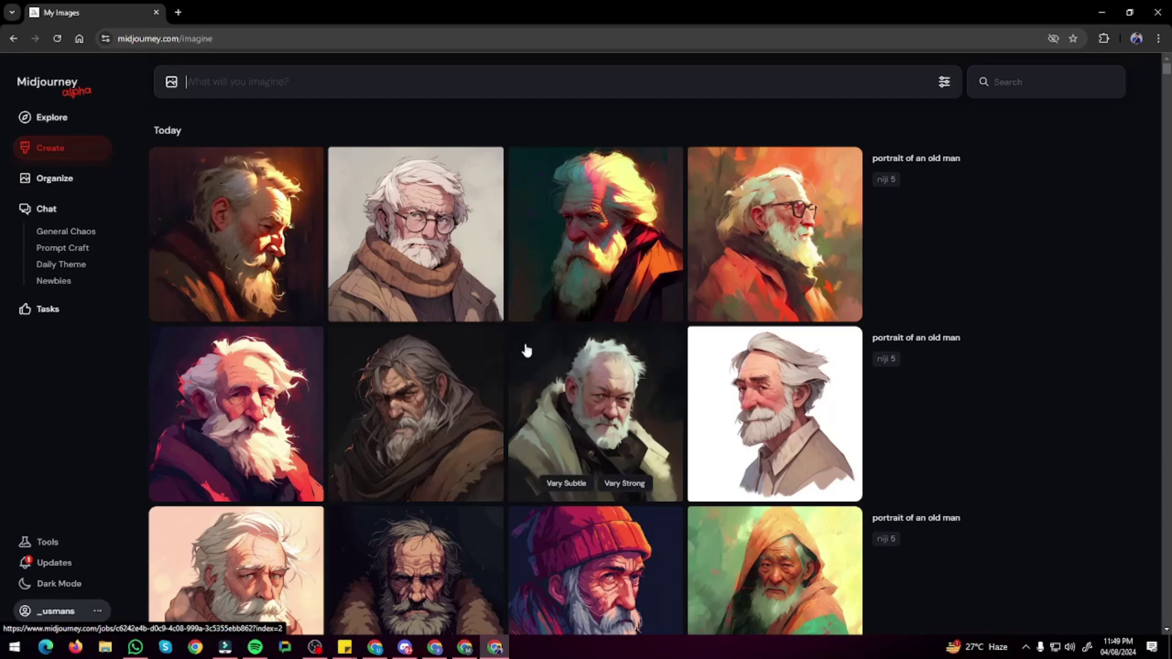
pyautogui.scroll(-2, 482, 293)
pyautogui.scroll(-5, 476, 308)
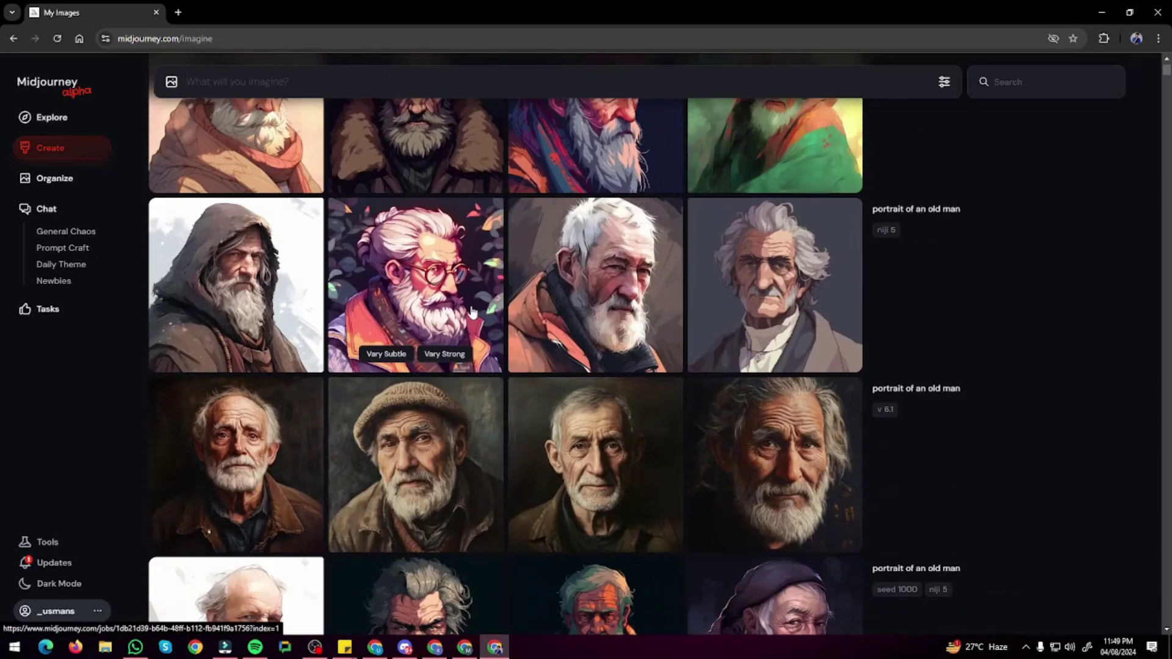
pyautogui.scroll(8, 308, 219)
pyautogui.scroll(-4, 425, 282)
pyautogui.scroll(-10, 427, 282)
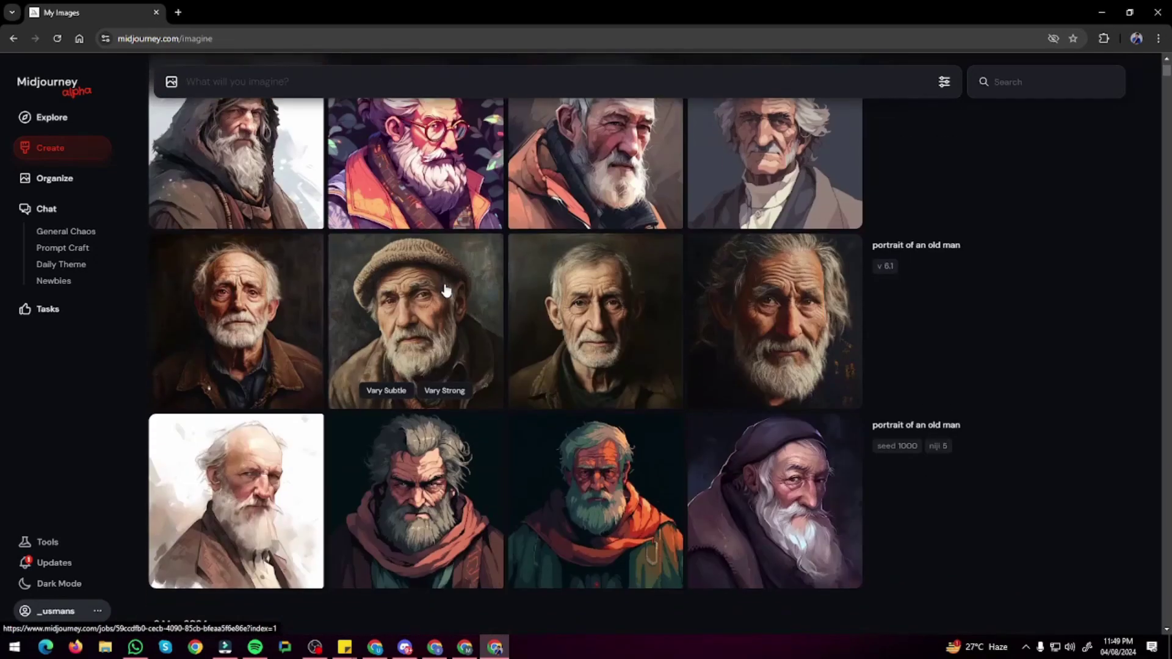
pyautogui.scroll(-1, 445, 293)
pyautogui.scroll(-10, 448, 316)
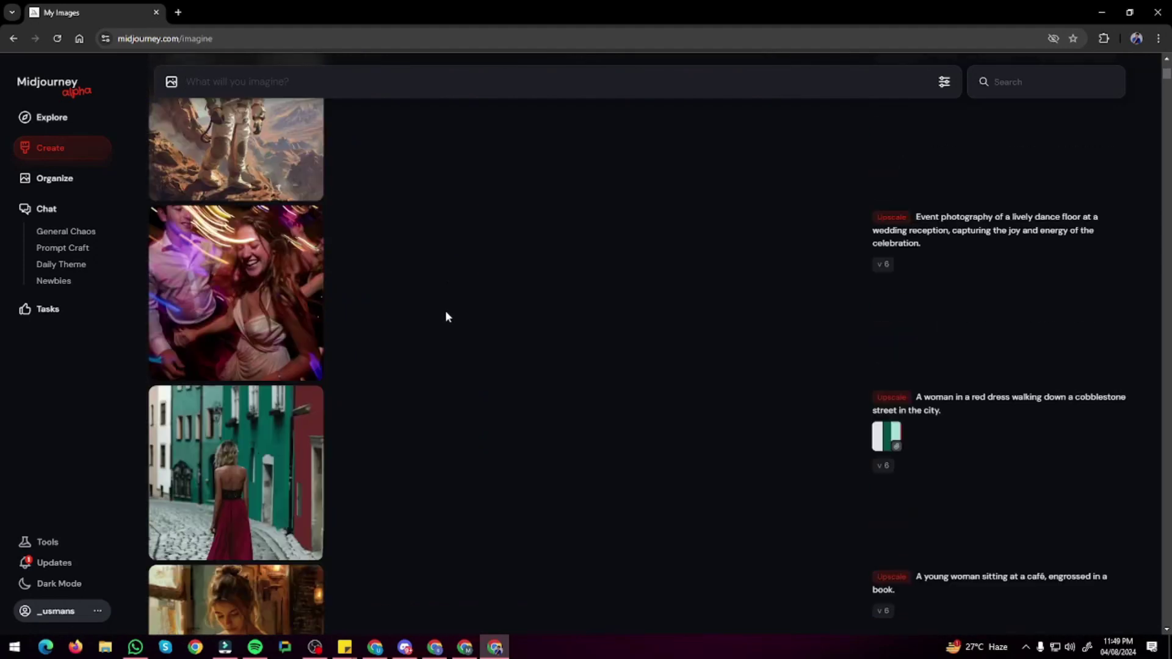
# - Open the Organize page and look through the archive of generated images by date
pyautogui.click(74, 176)
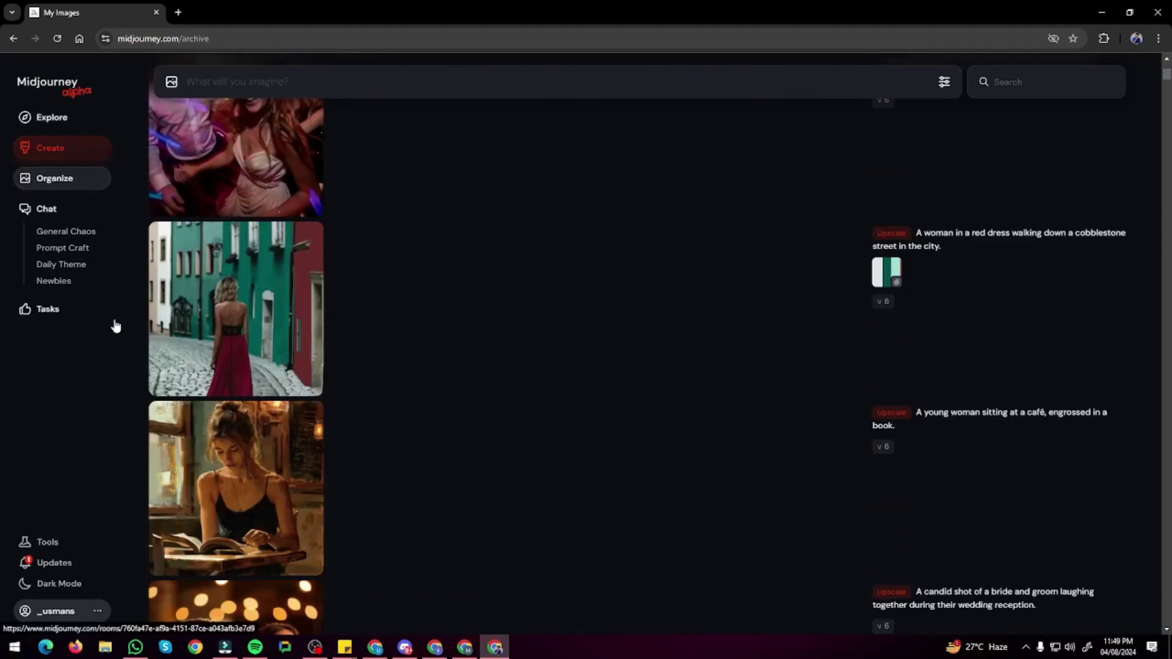
pyautogui.scroll(15, 625, 319)
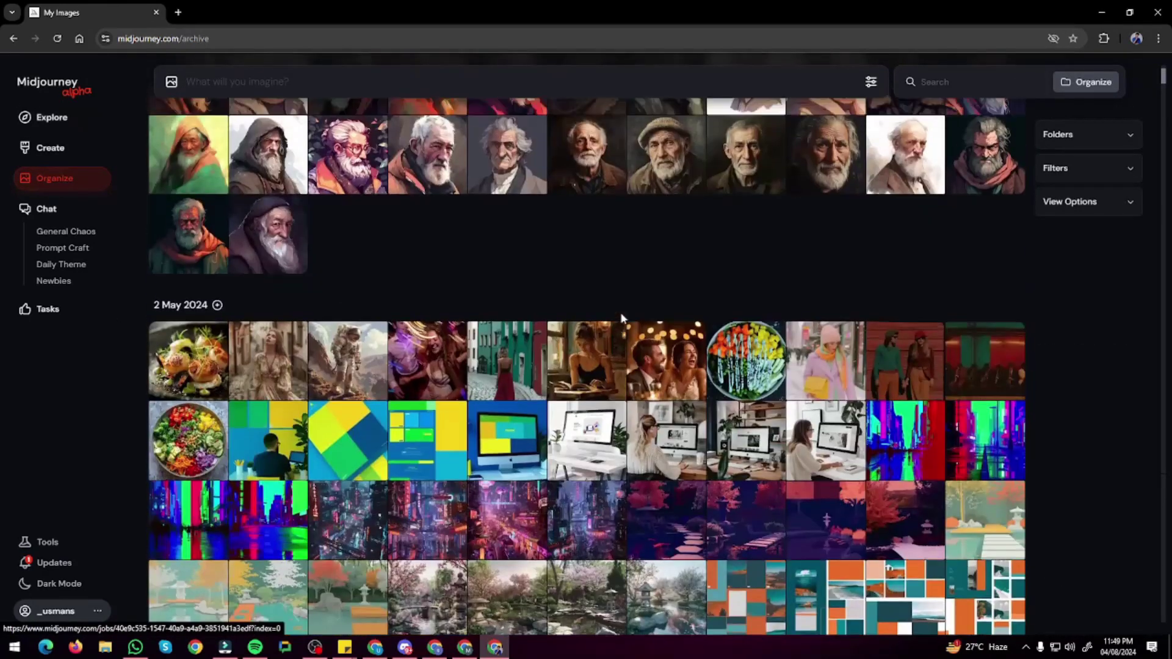
pyautogui.scroll(-20, 565, 330)
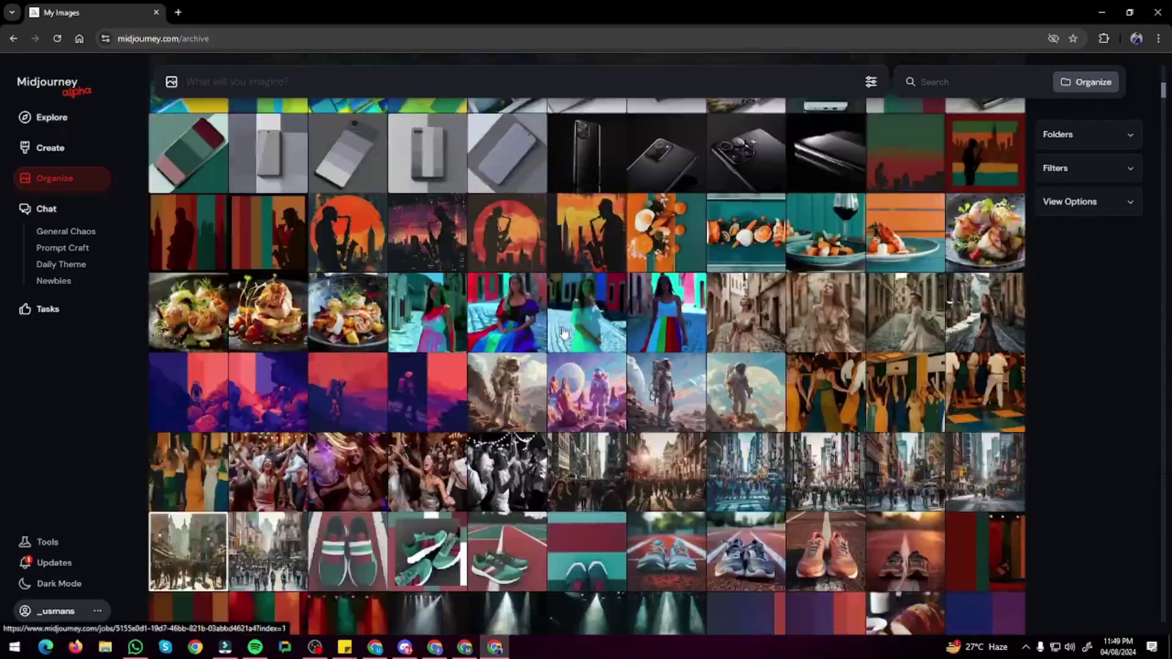
pyautogui.scroll(-20, 563, 333)
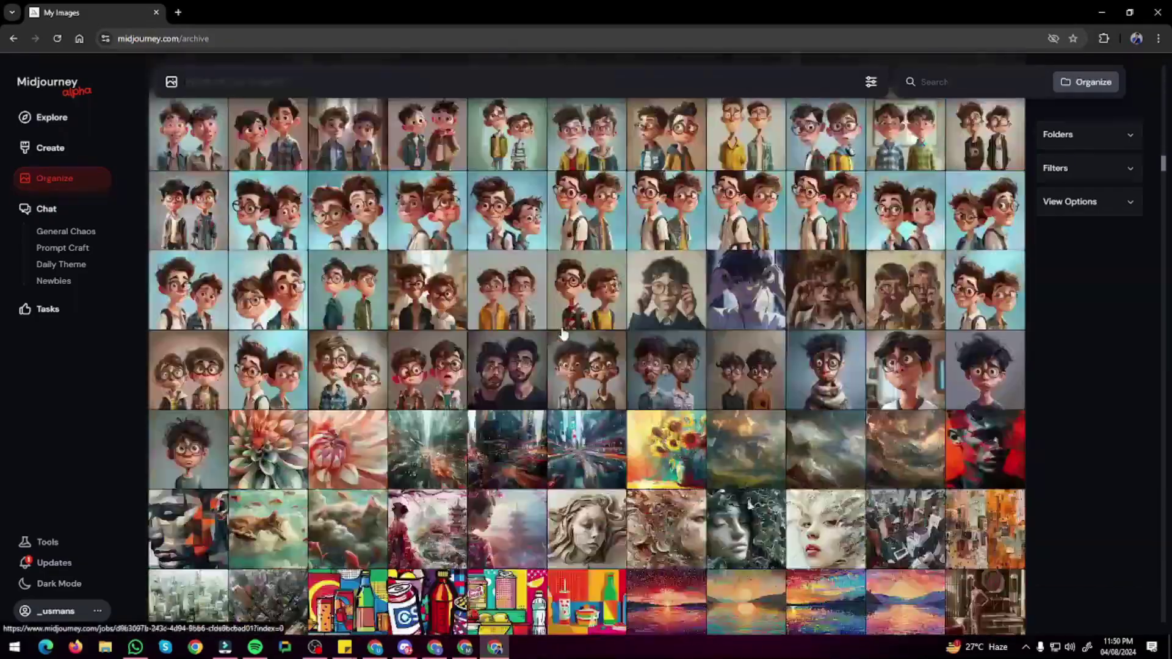
pyautogui.scroll(-20, 562, 333)
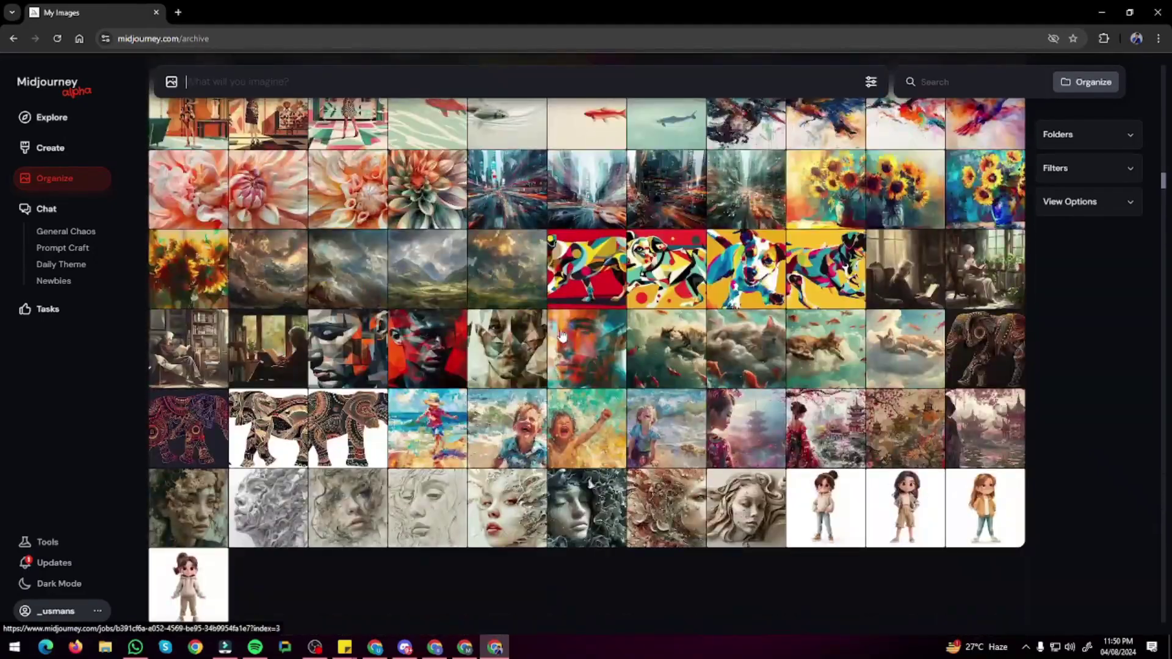
pyautogui.scroll(20, 562, 335)
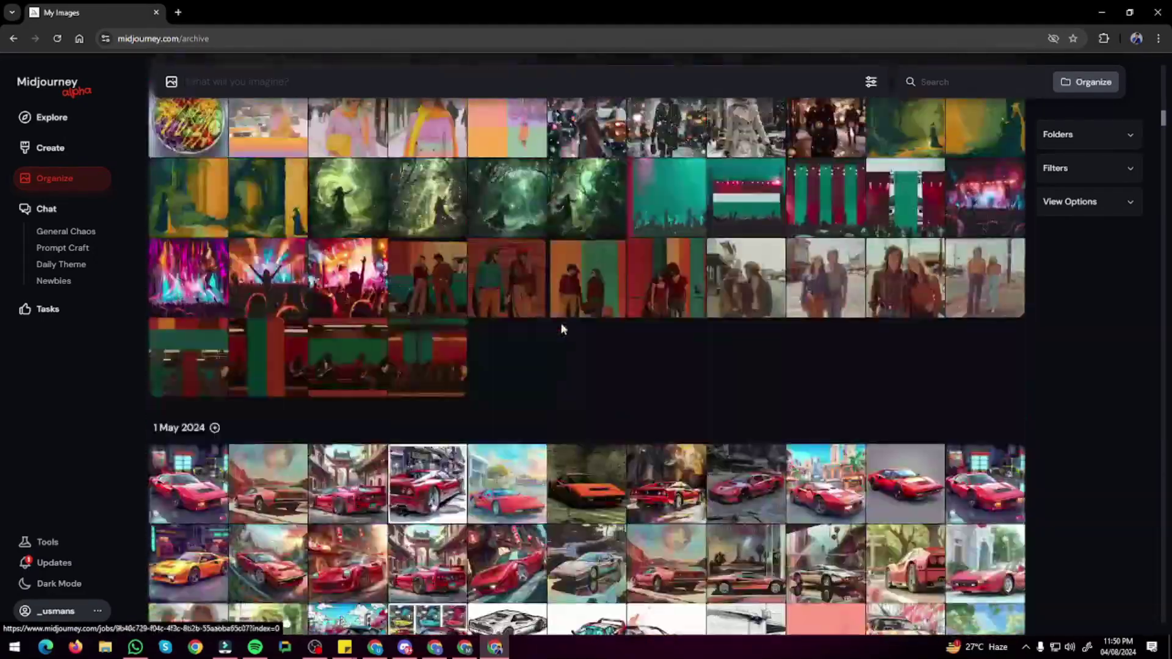
pyautogui.scroll(20, 562, 329)
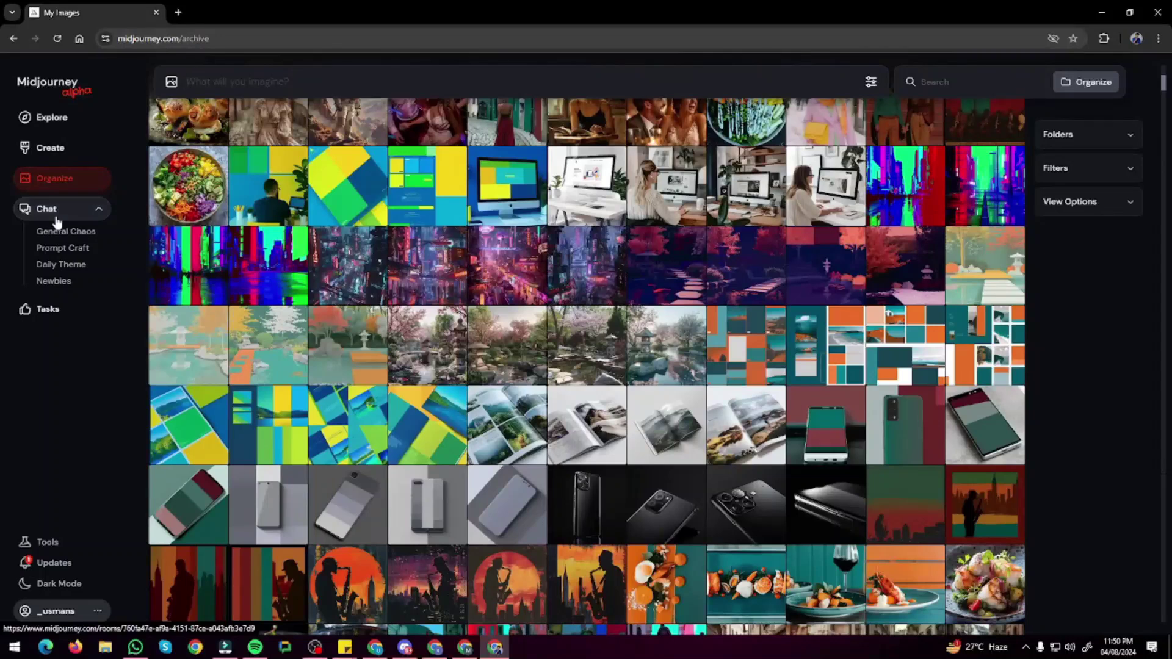
# - View the General Chaos chat room and the Tasks page
pyautogui.click(56, 219)
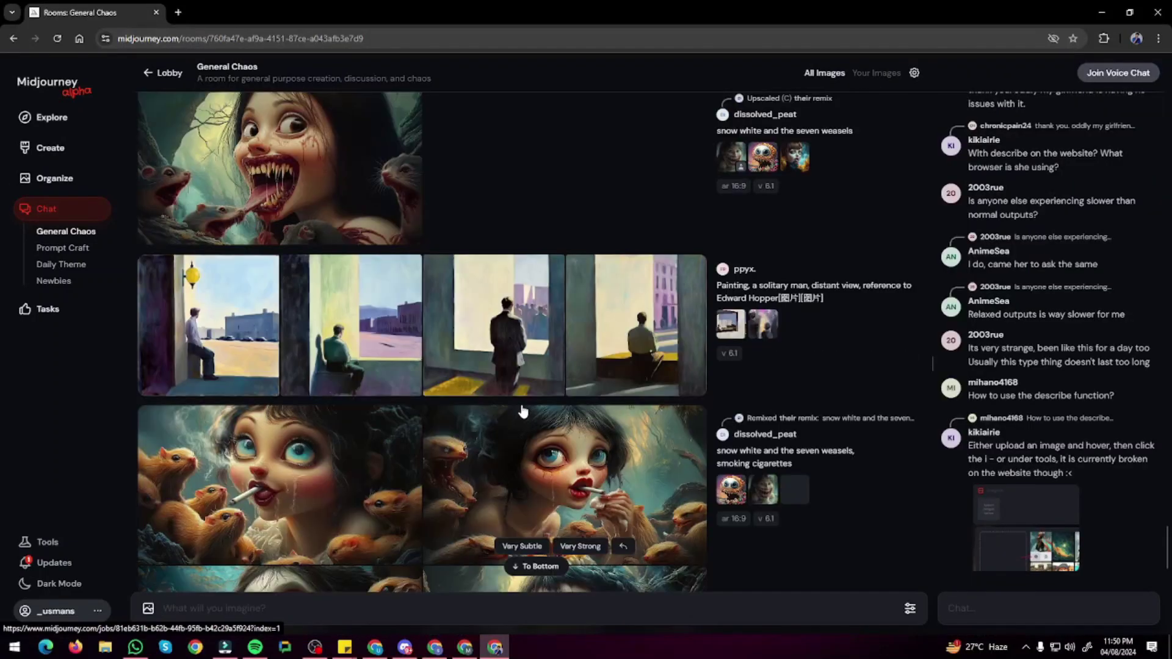
pyautogui.click(47, 308)
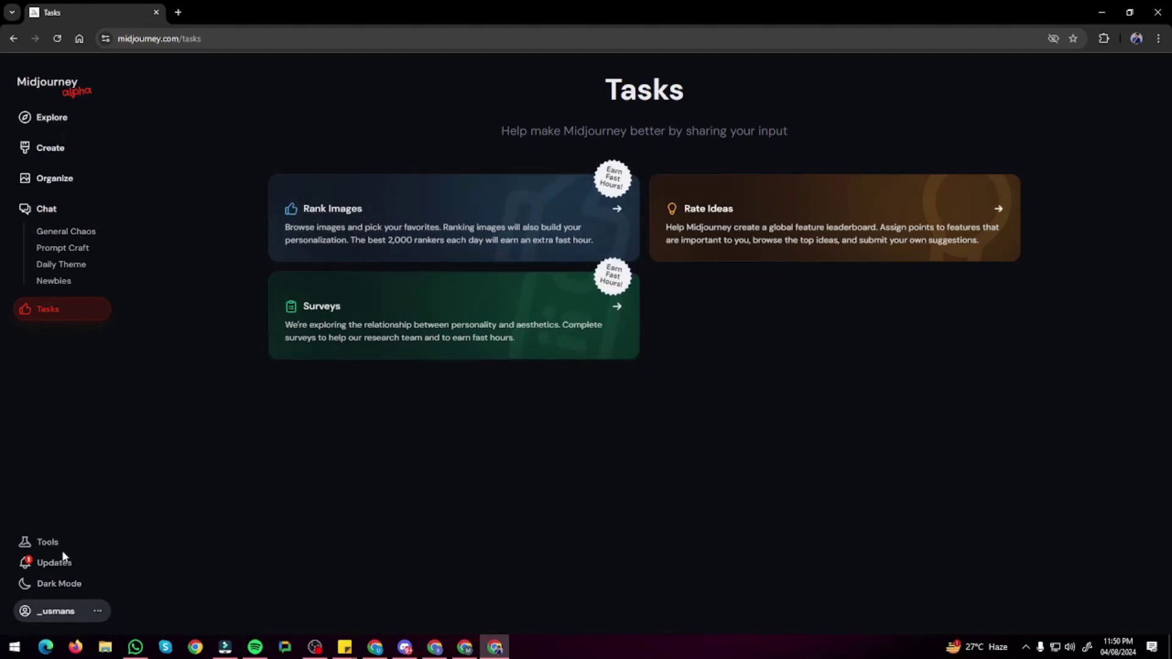
pyautogui.click(97, 611)
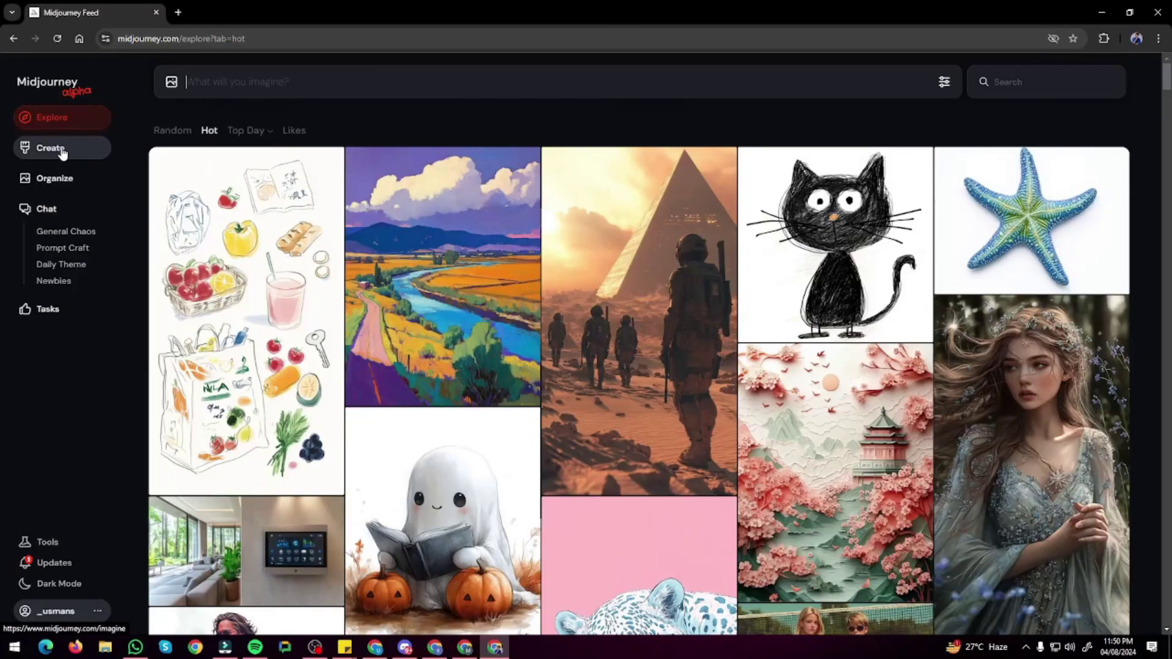
# - Return to the Create page and briefly view the image generation settings of the prompt bar
pyautogui.click(61, 151)
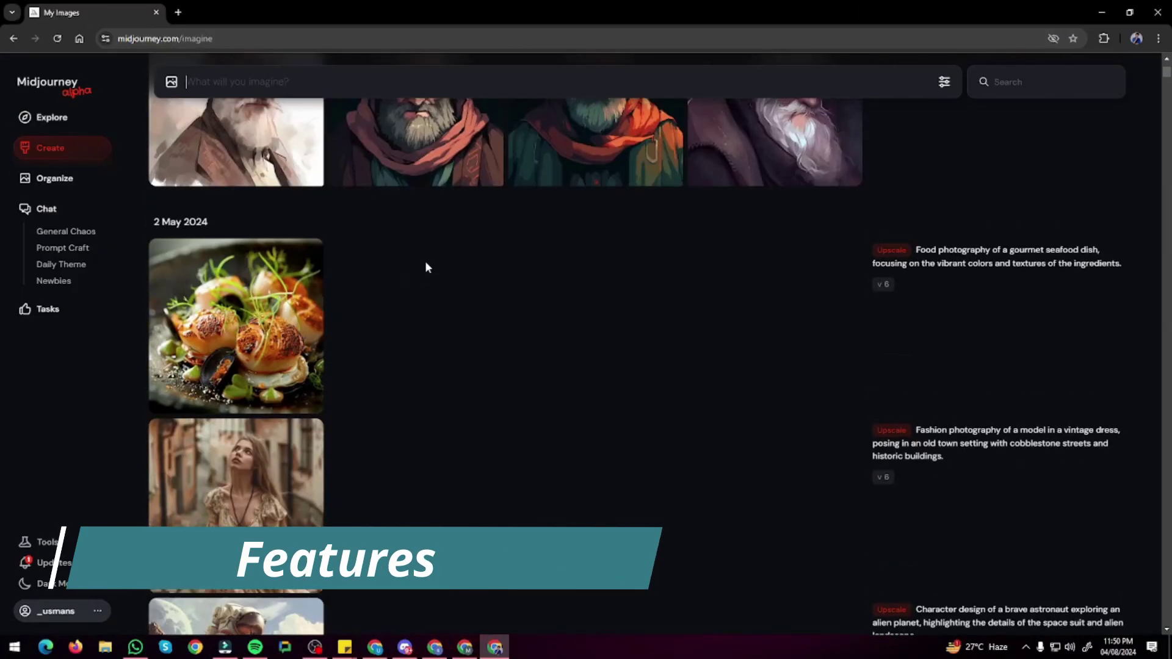
pyautogui.scroll(10, 425, 262)
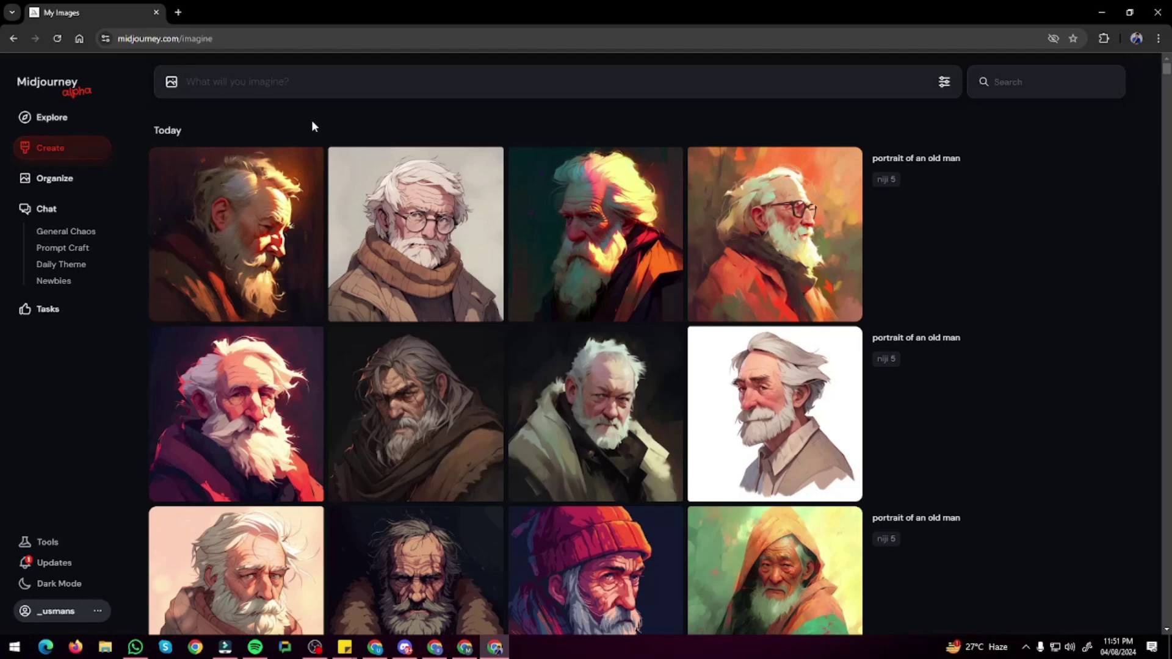
pyautogui.click(942, 85)
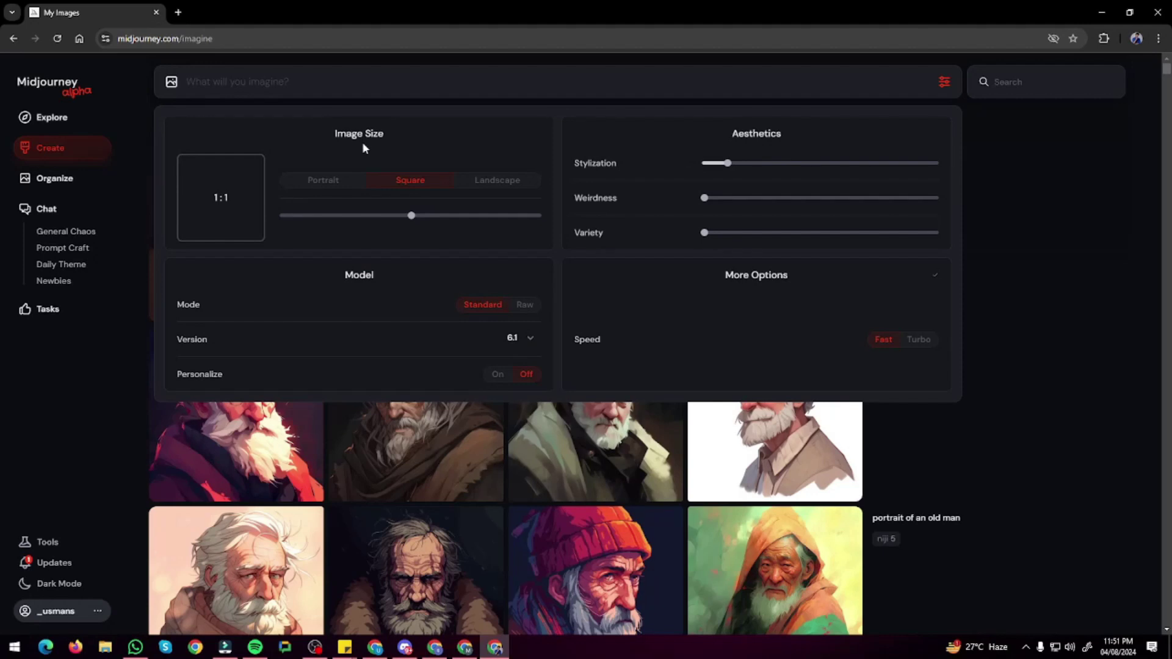
pyautogui.click(944, 83)
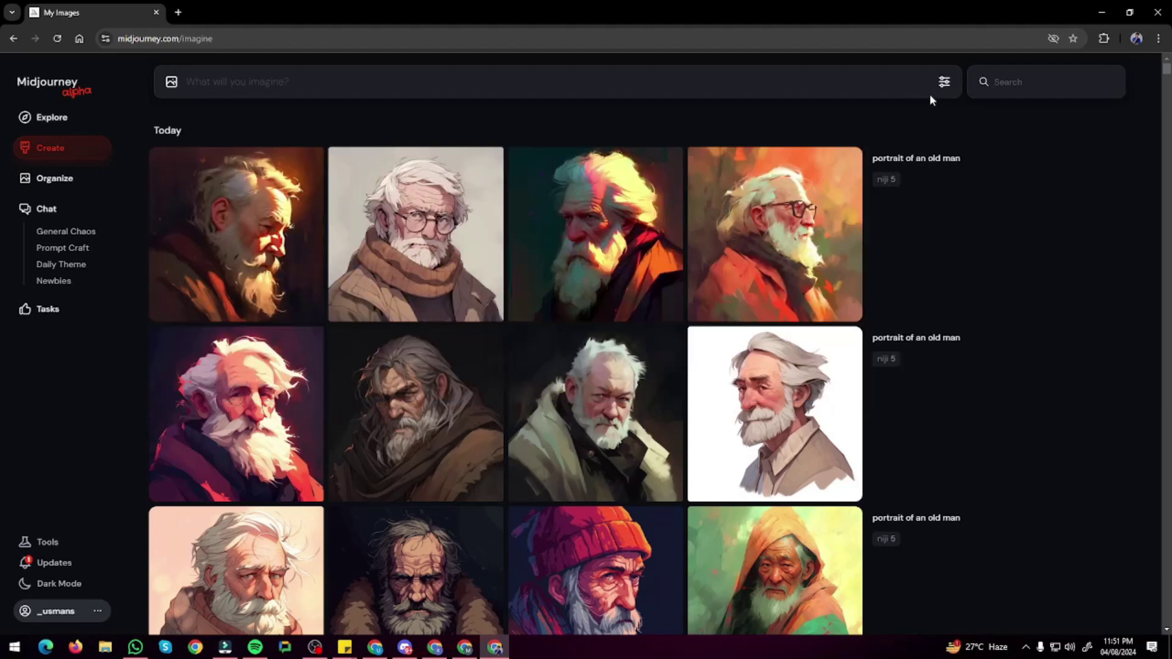
# - Examine the Image Size and Aesthetics settings, including the explanations for Stylization, Weirdness and Variety, and close the settings
pyautogui.click(943, 82)
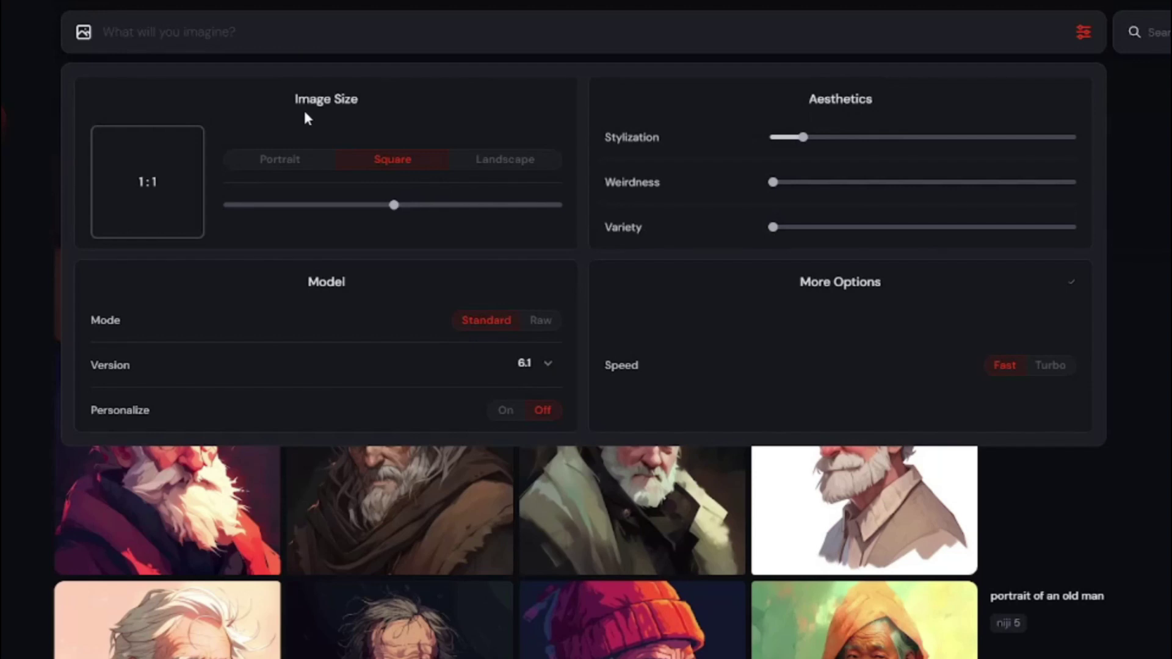
pyautogui.moveTo(393, 212); pyautogui.dragTo(559, 204)
pyautogui.click(549, 99)
pyautogui.moveTo(667, 138)
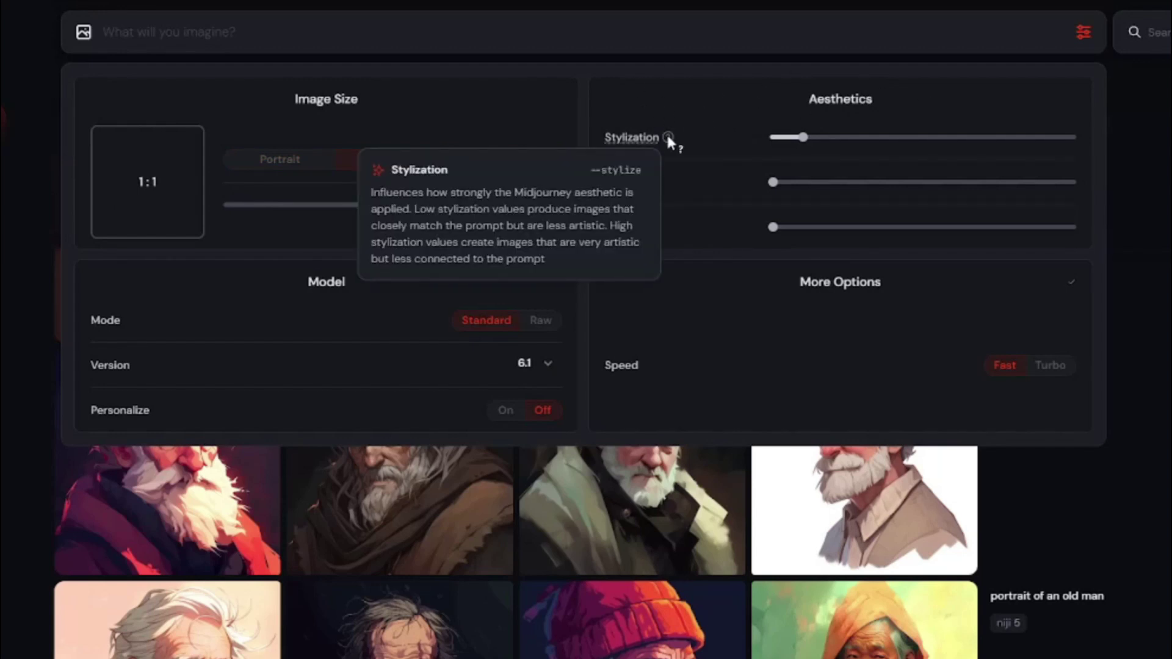
pyautogui.moveTo(667, 184)
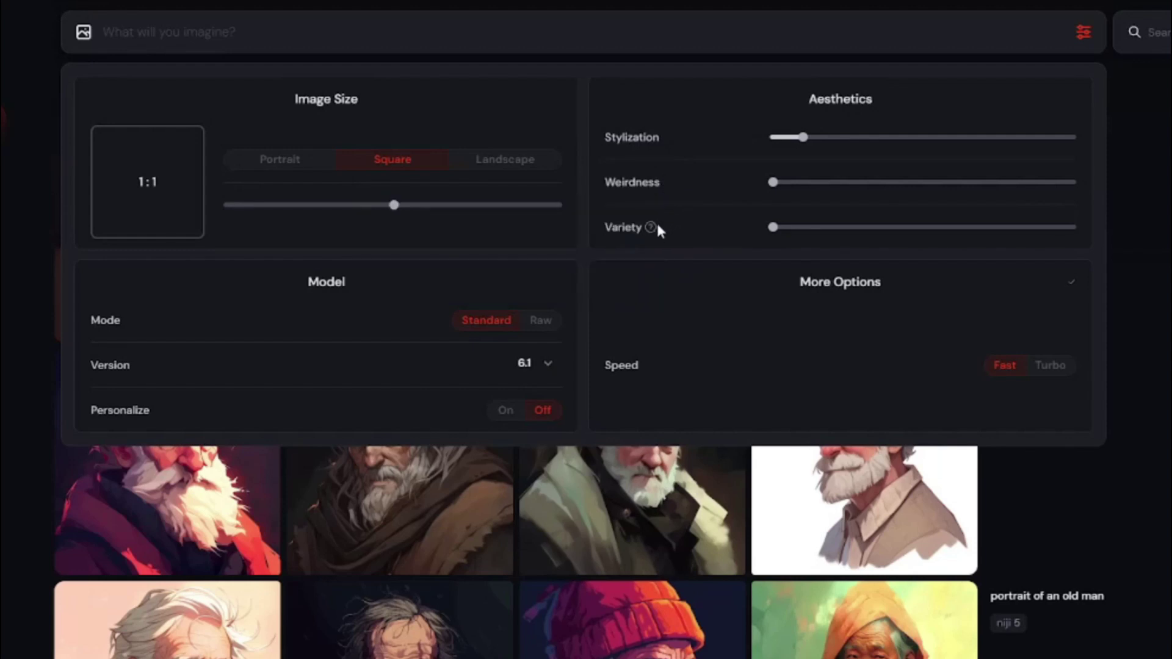
pyautogui.moveTo(650, 227)
pyautogui.click(1153, 226)
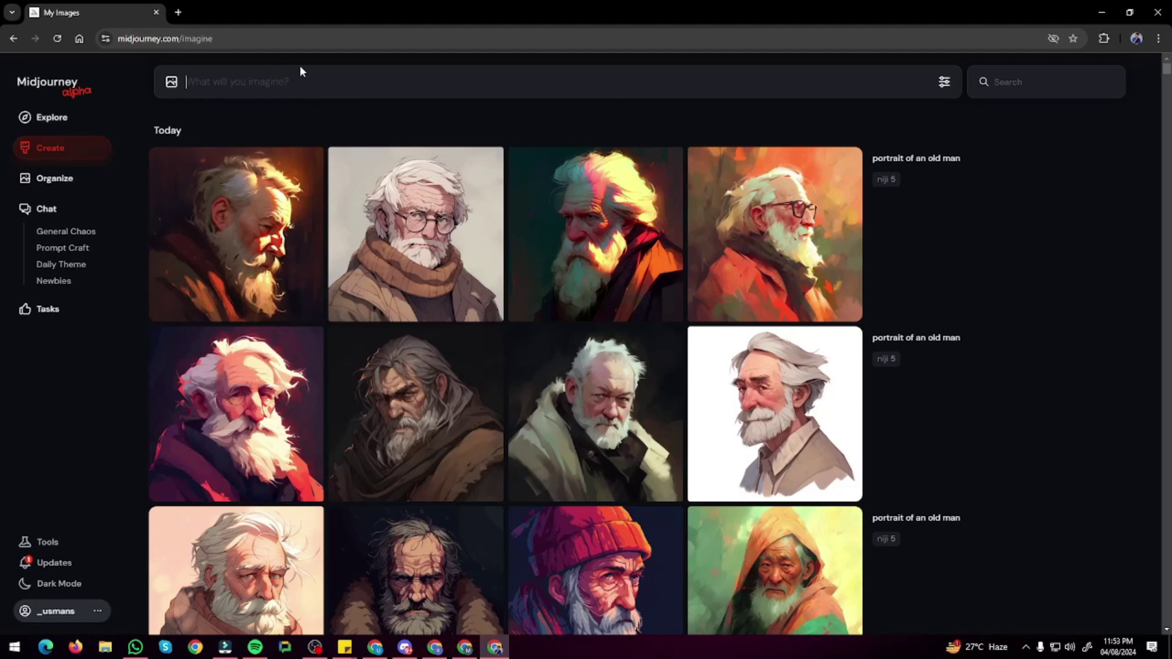
pyautogui.click(943, 82)
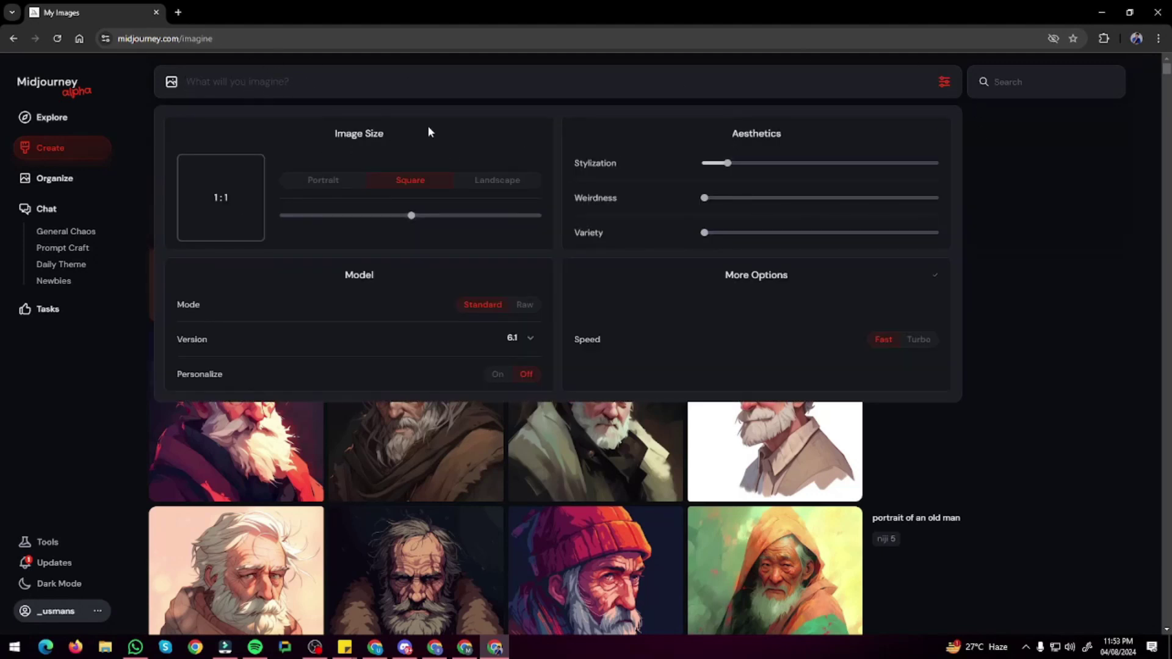
pyautogui.click(944, 82)
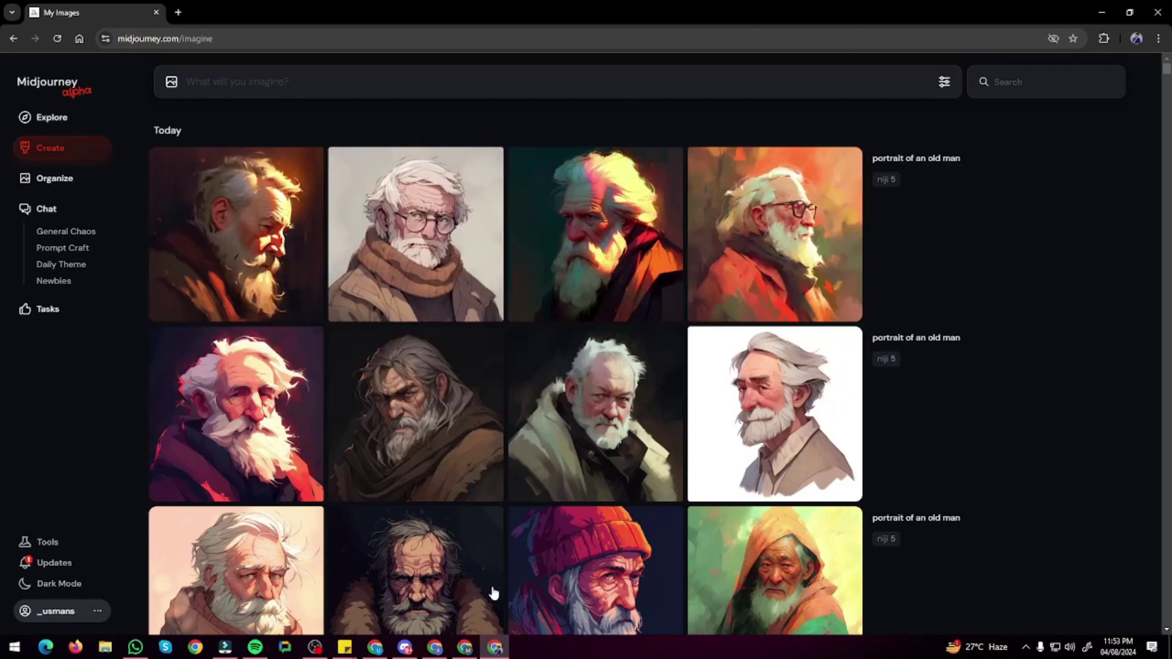
# - Switch to the Midjourney Prompts Database document in Google Docs
pyautogui.click(375, 647)
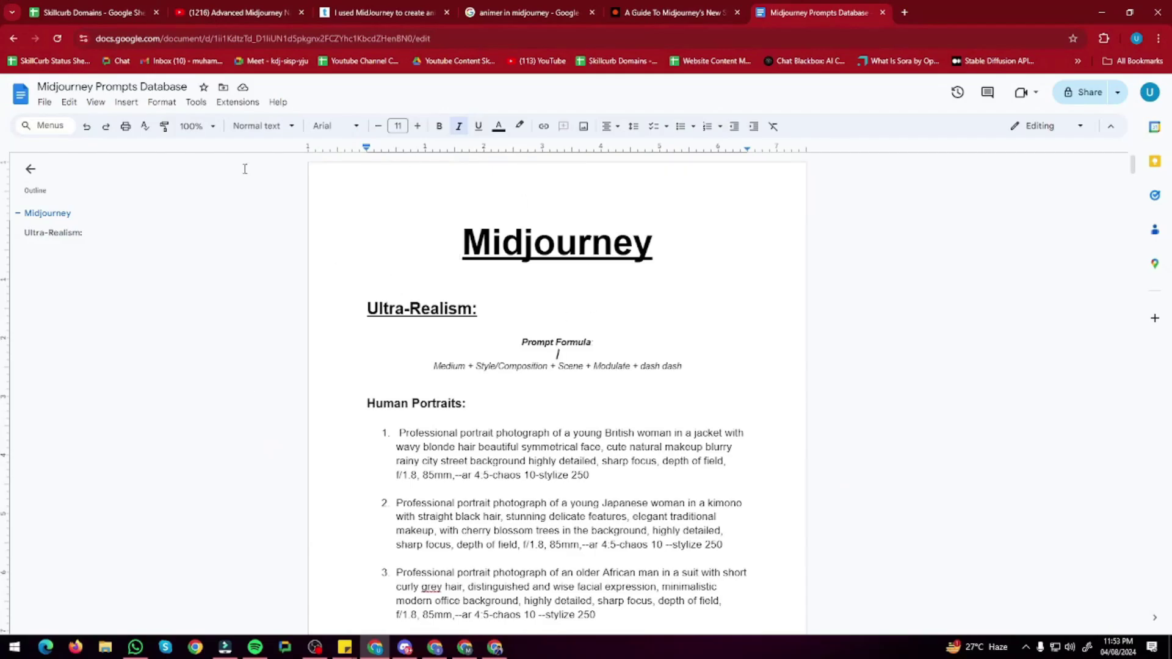
# - Look through the prompt lists in the document and highlight the line below the Prompt Formula heading
pyautogui.click(113, 86)
pyautogui.click(396, 361)
pyautogui.scroll(-2, 427, 366)
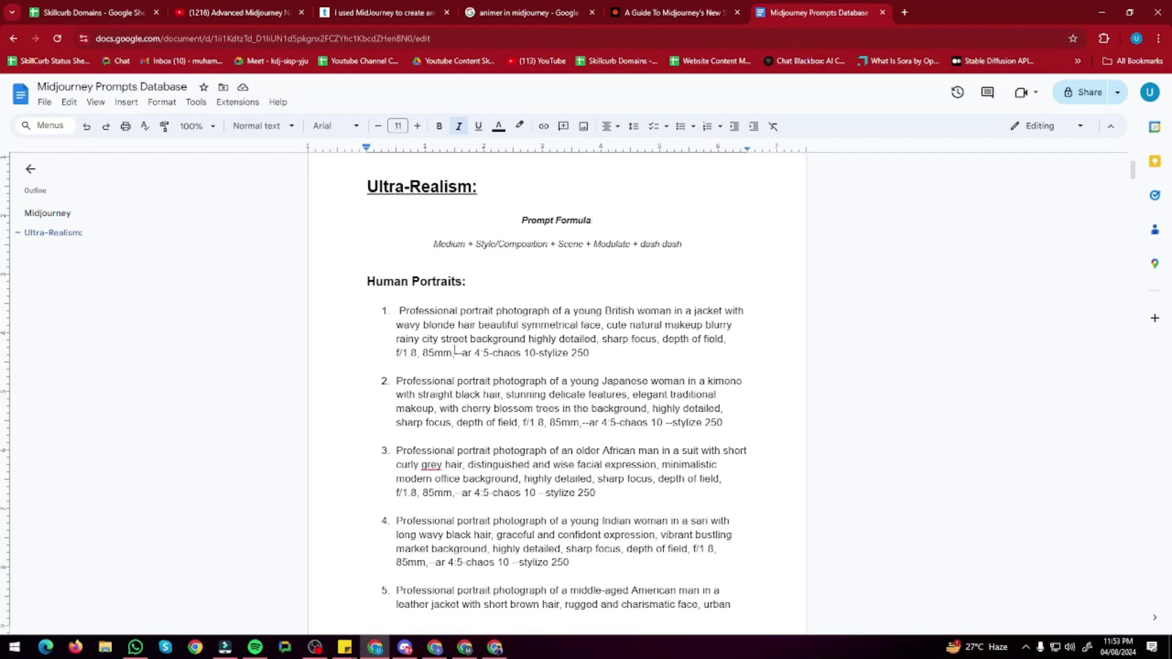
pyautogui.scroll(-15, 479, 338)
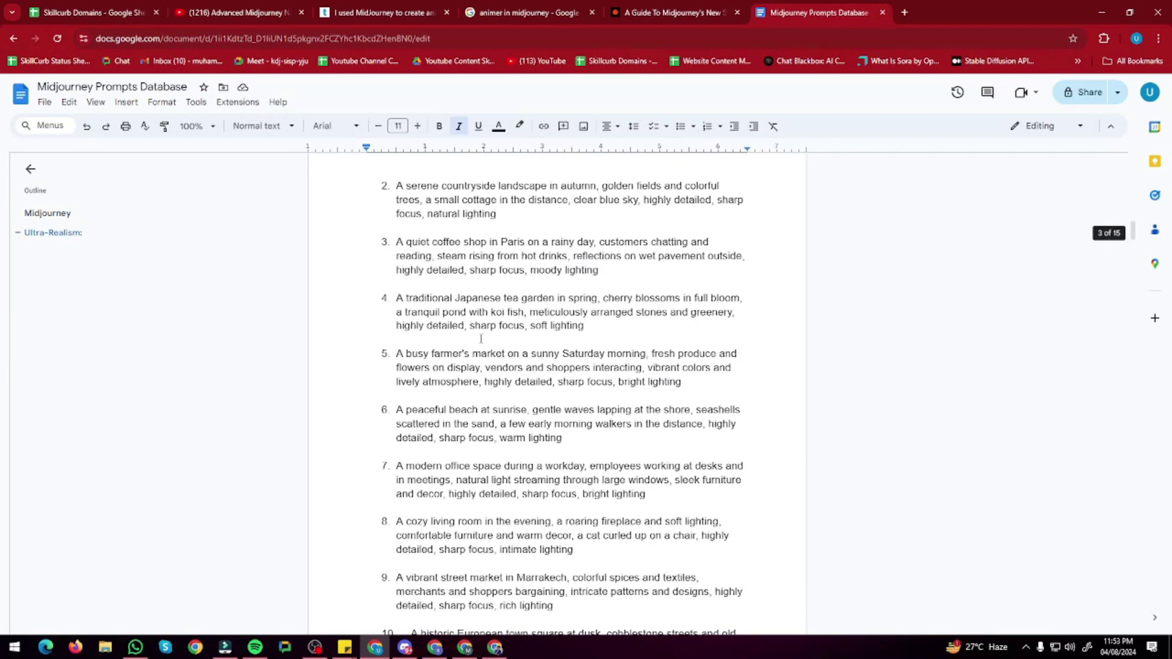
pyautogui.scroll(-10, 481, 338)
pyautogui.scroll(15, 481, 339)
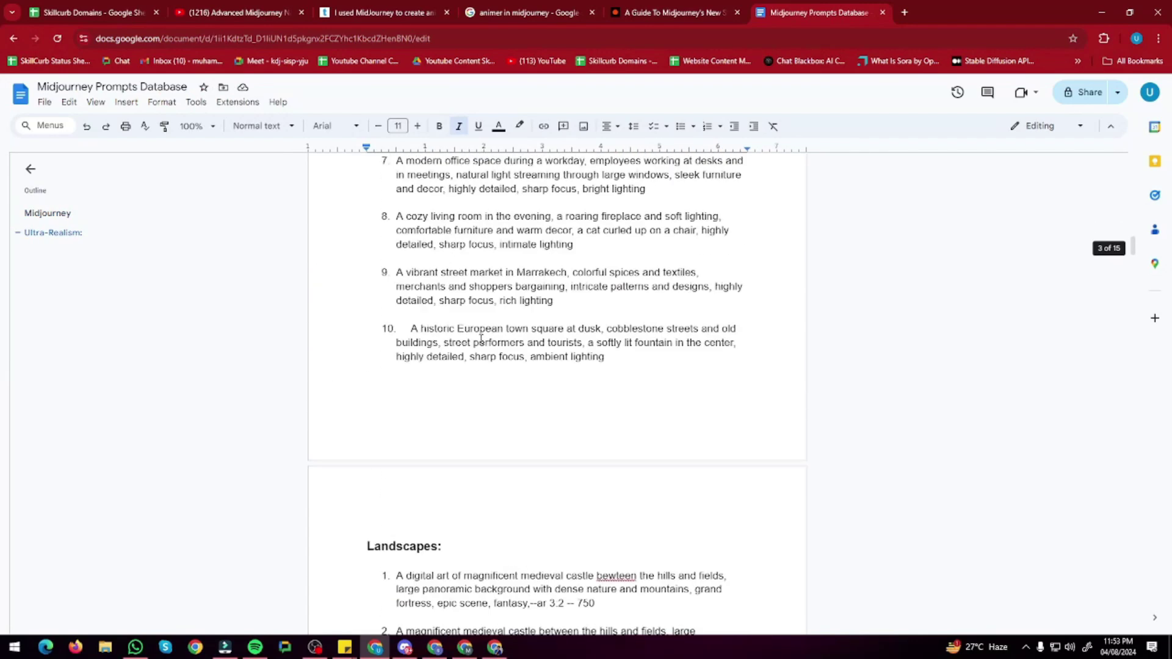
pyautogui.scroll(10, 481, 338)
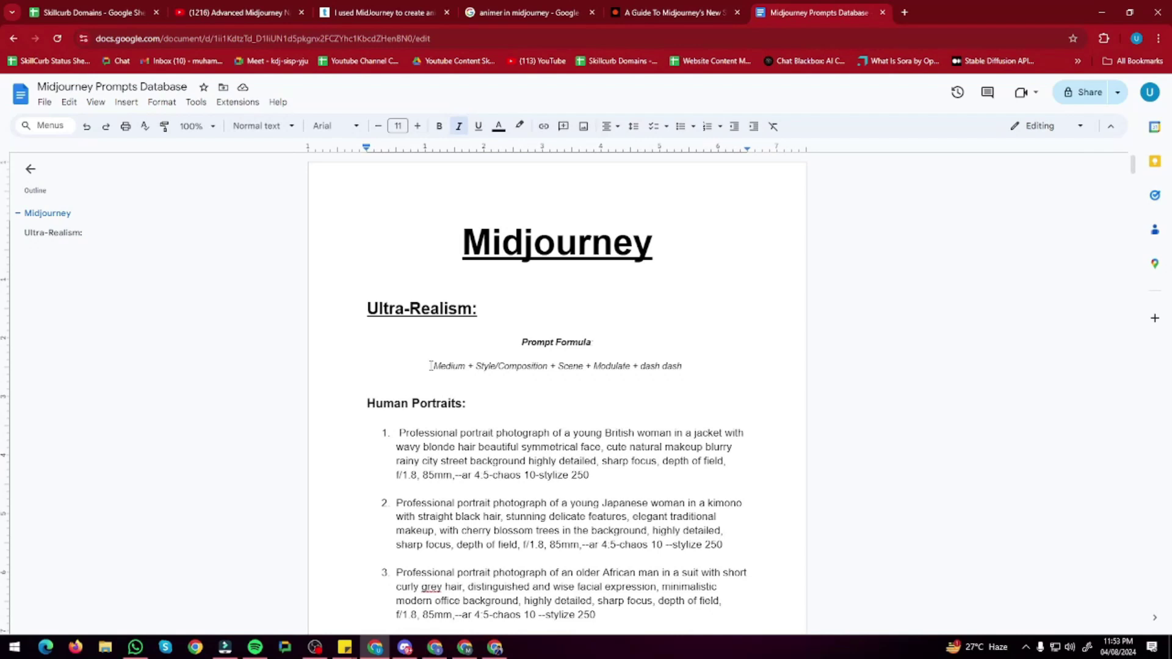
pyautogui.moveTo(434, 366); pyautogui.dragTo(721, 368)
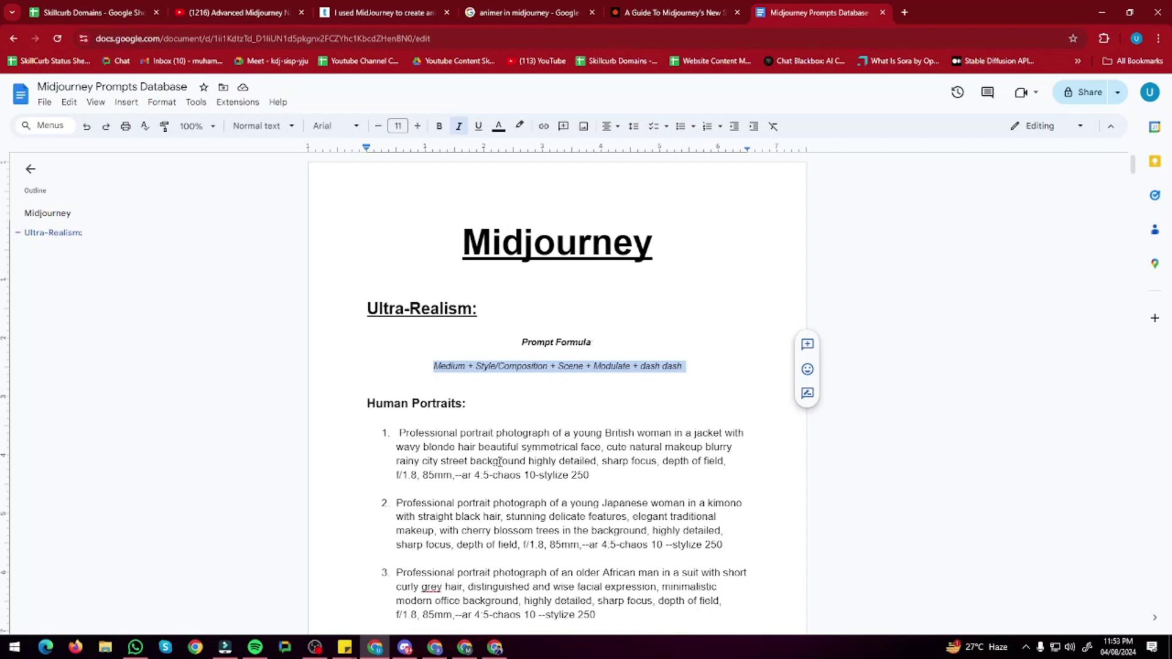
# - Copy the first Human Portraits prompt up to "depth of field" and paste it into Midjourney's prompt bar
pyautogui.scroll(-3, 499, 462)
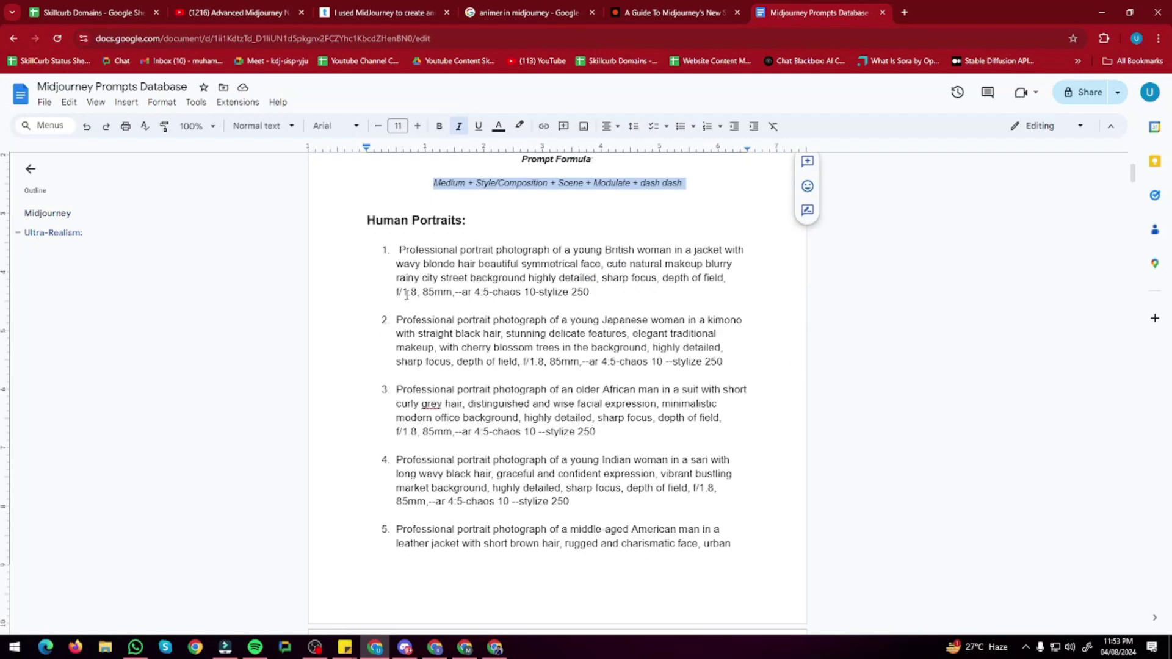
pyautogui.moveTo(400, 250); pyautogui.dragTo(726, 278)
pyautogui.hotkey('ctrl', 'c')
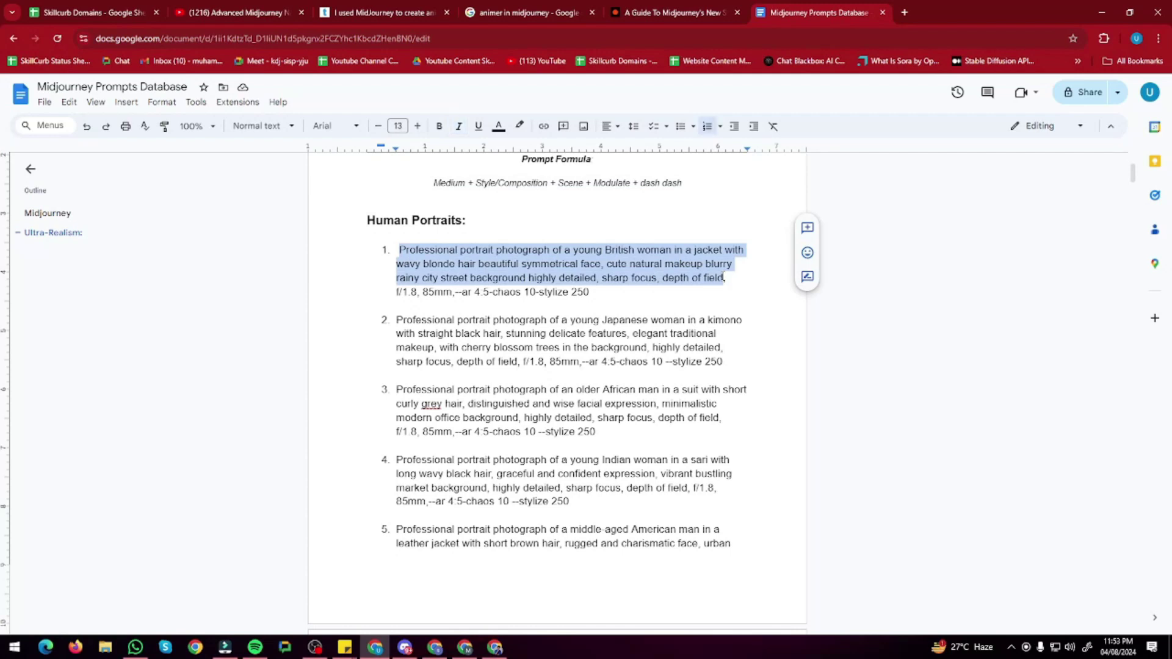
pyautogui.hotkey('alt', 'Tab')
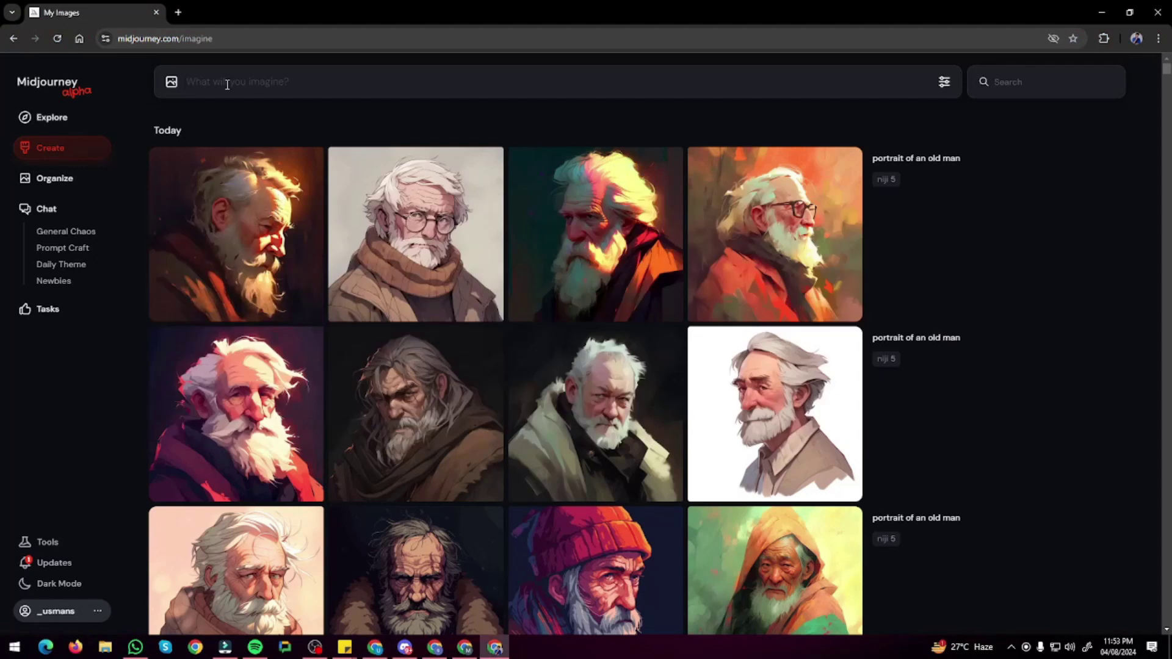
pyautogui.click(226, 85)
pyautogui.hotkey('ctrl', 'v')
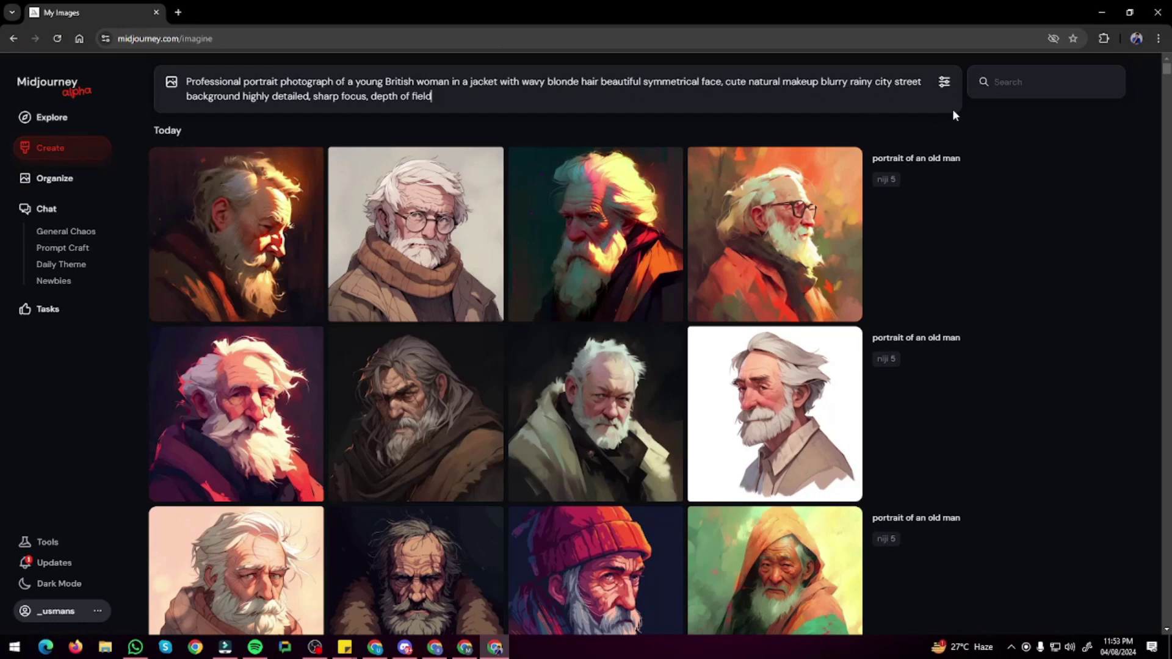
# - Set the image size to Portrait 3:4 and view the explanations of the aesthetics settings
pyautogui.click(942, 86)
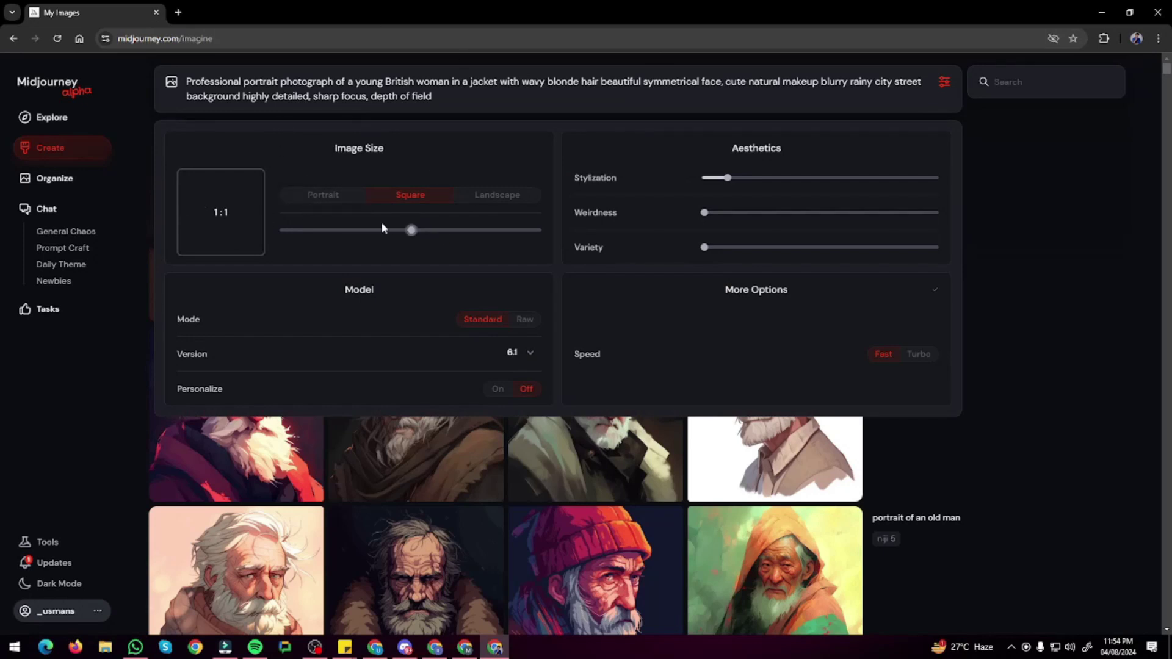
pyautogui.click(315, 198)
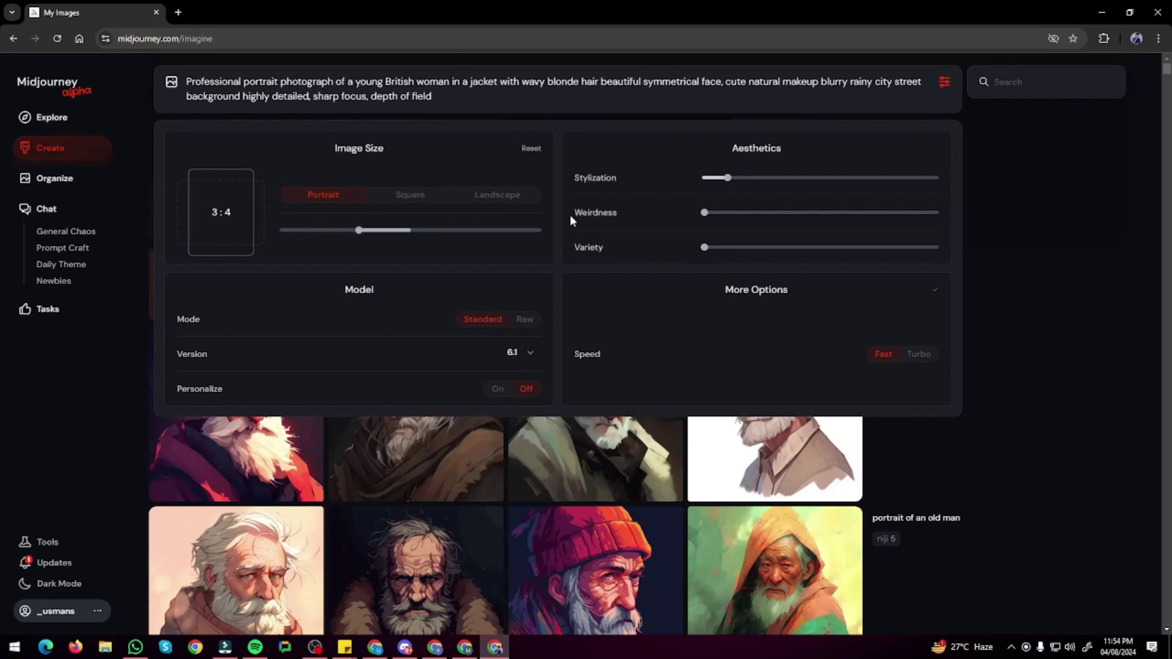
pyautogui.moveTo(623, 180)
pyautogui.moveTo(622, 214)
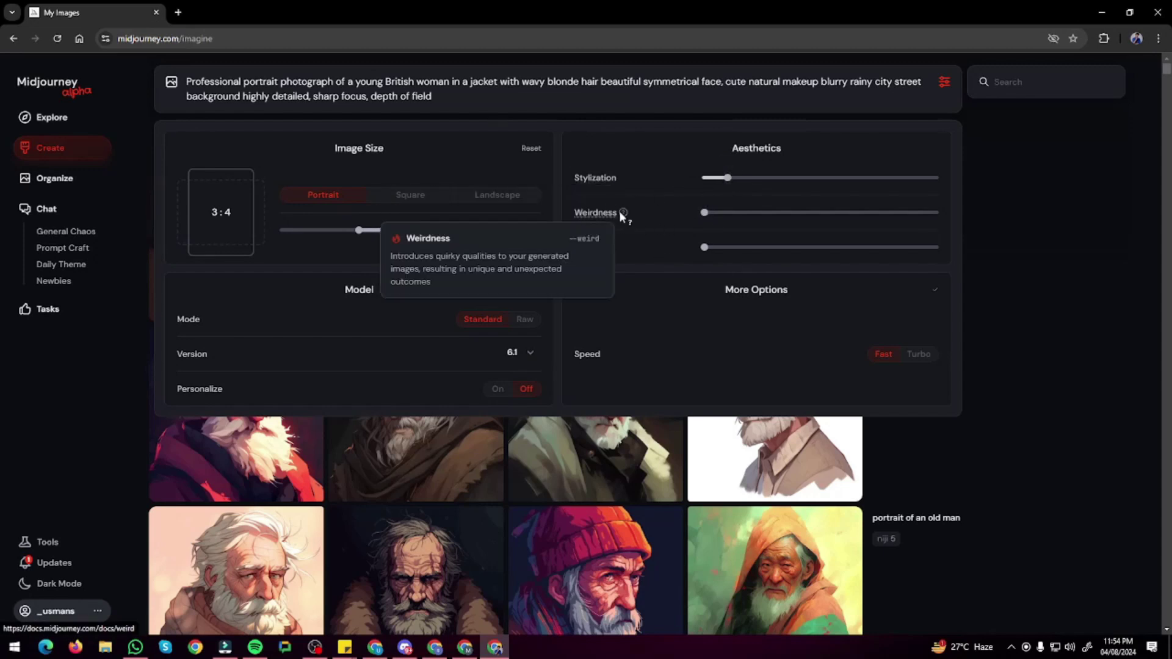
pyautogui.moveTo(607, 250)
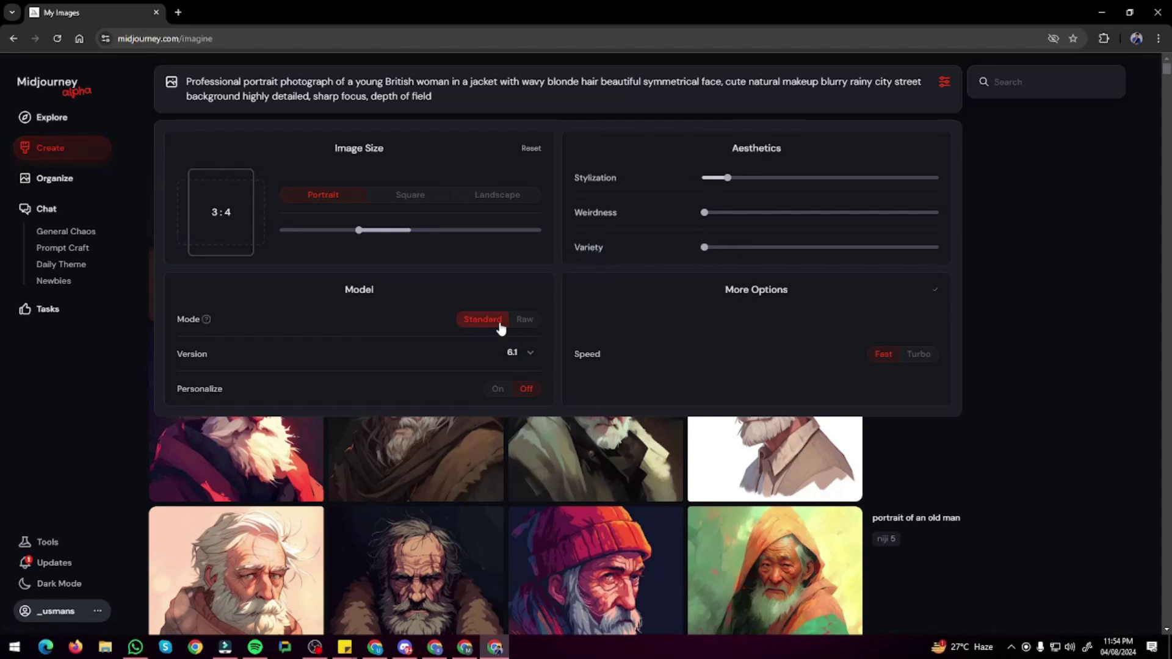
# - Choose model version 6.1, close the settings and generate the images from the prompt
pyautogui.click(540, 356)
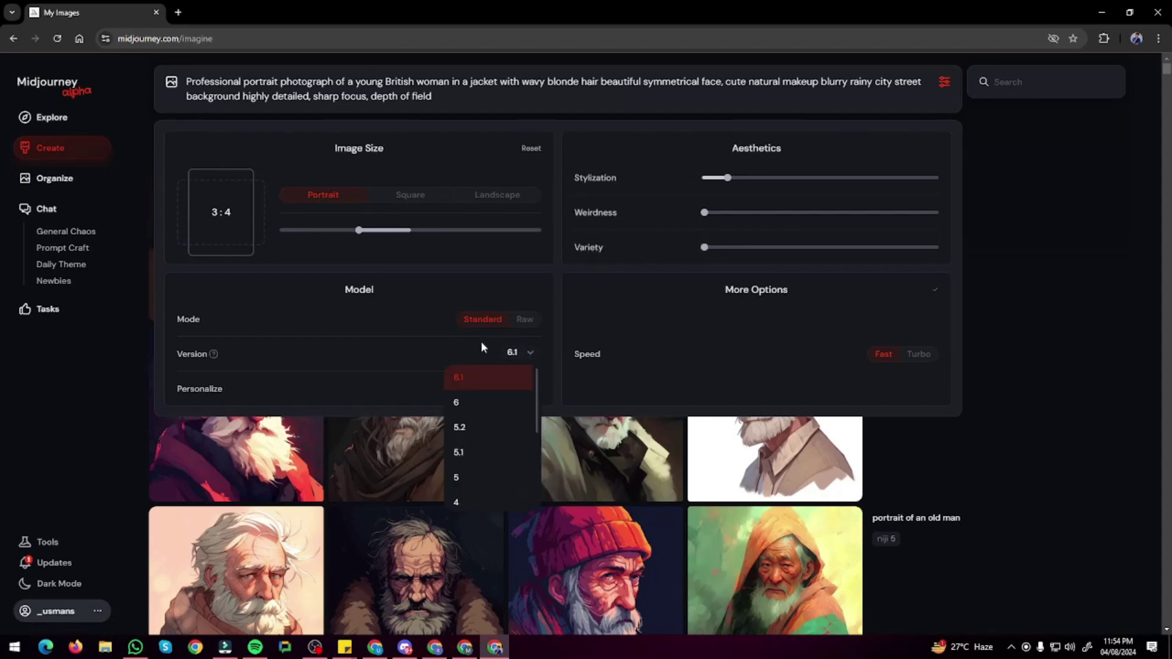
pyautogui.click(477, 383)
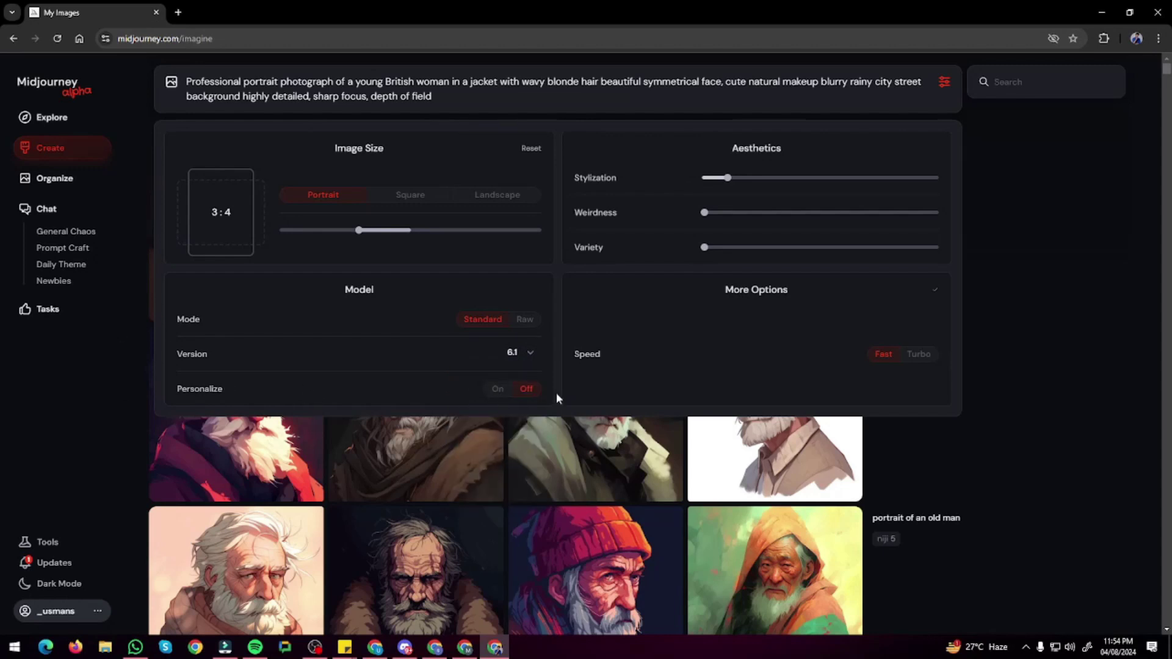
pyautogui.click(1065, 253)
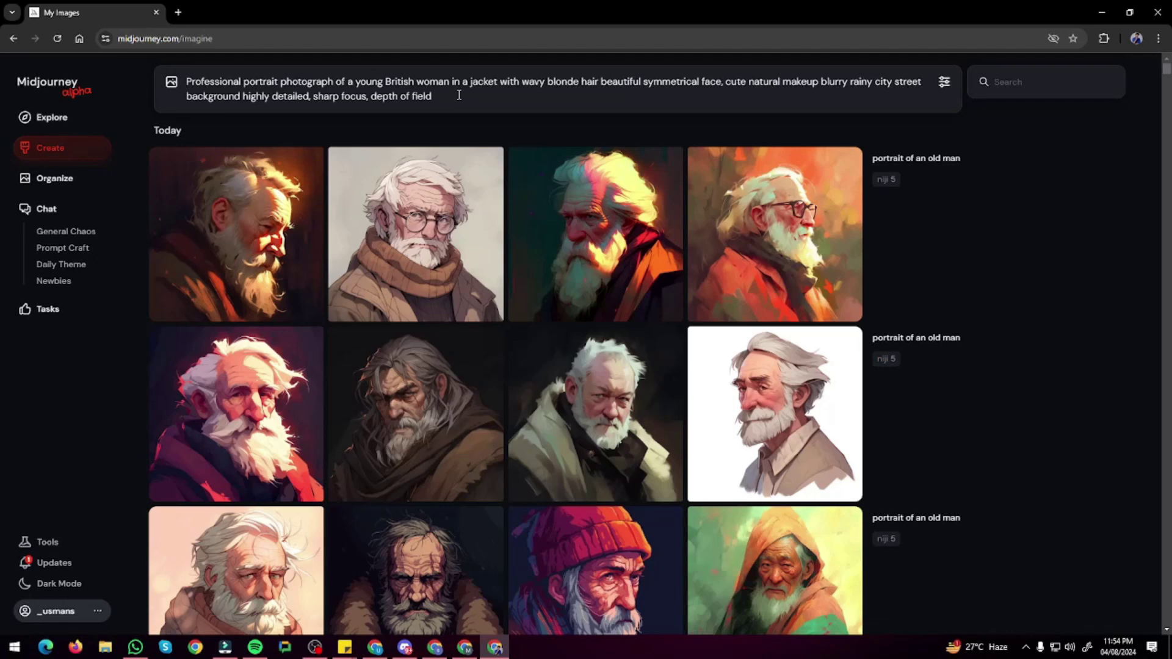
pyautogui.press('Return')
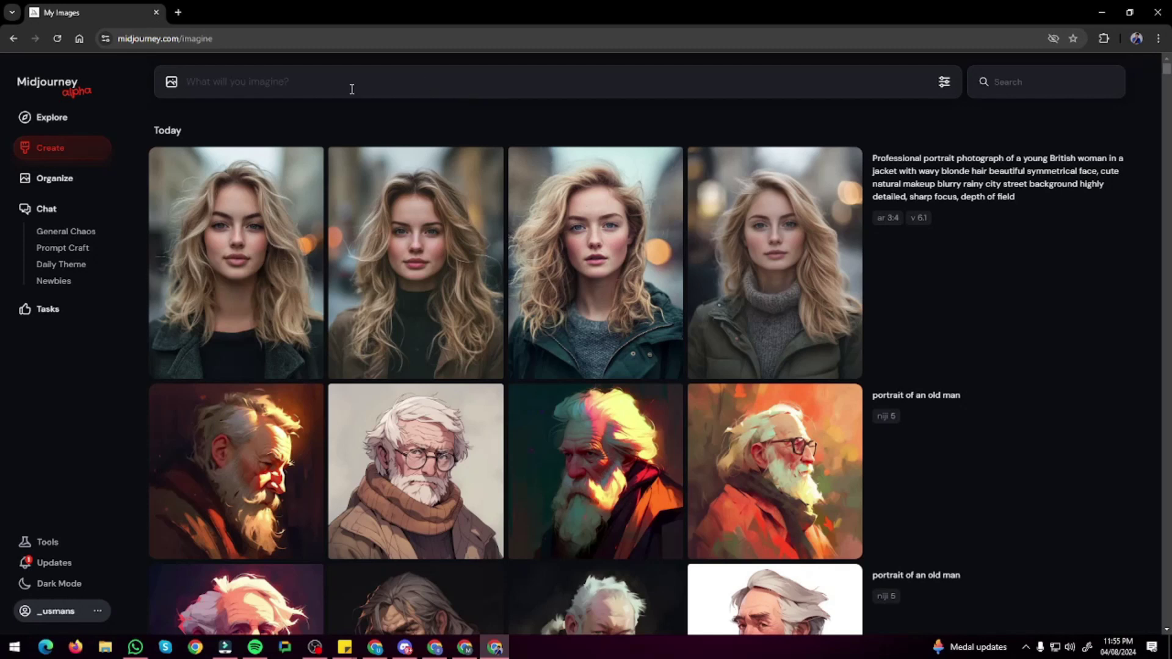
# - View each of the four generated portraits at full size, ending on the fourth one with the grey turtleneck
pyautogui.click(234, 257)
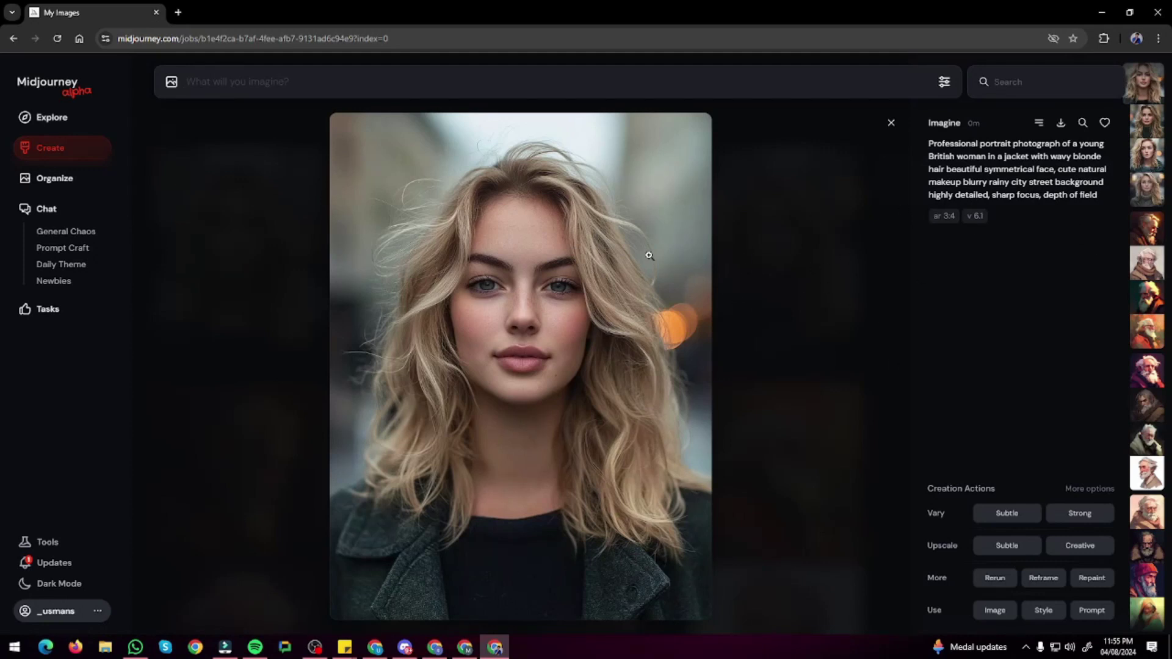
pyautogui.click(1147, 124)
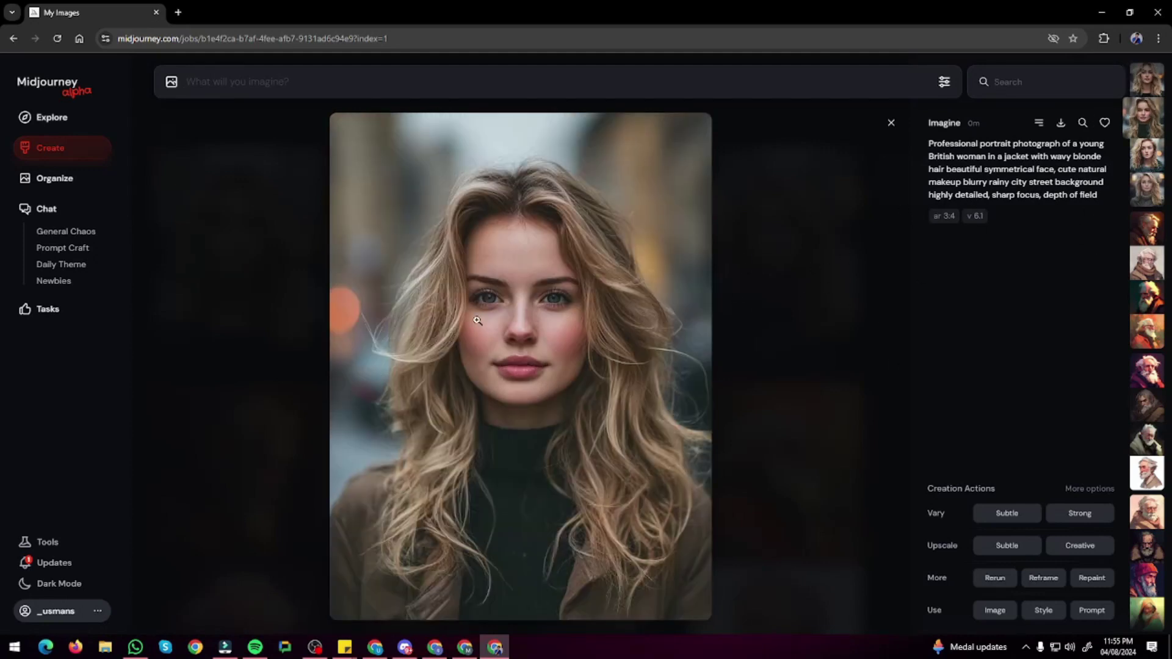
pyautogui.click(1150, 157)
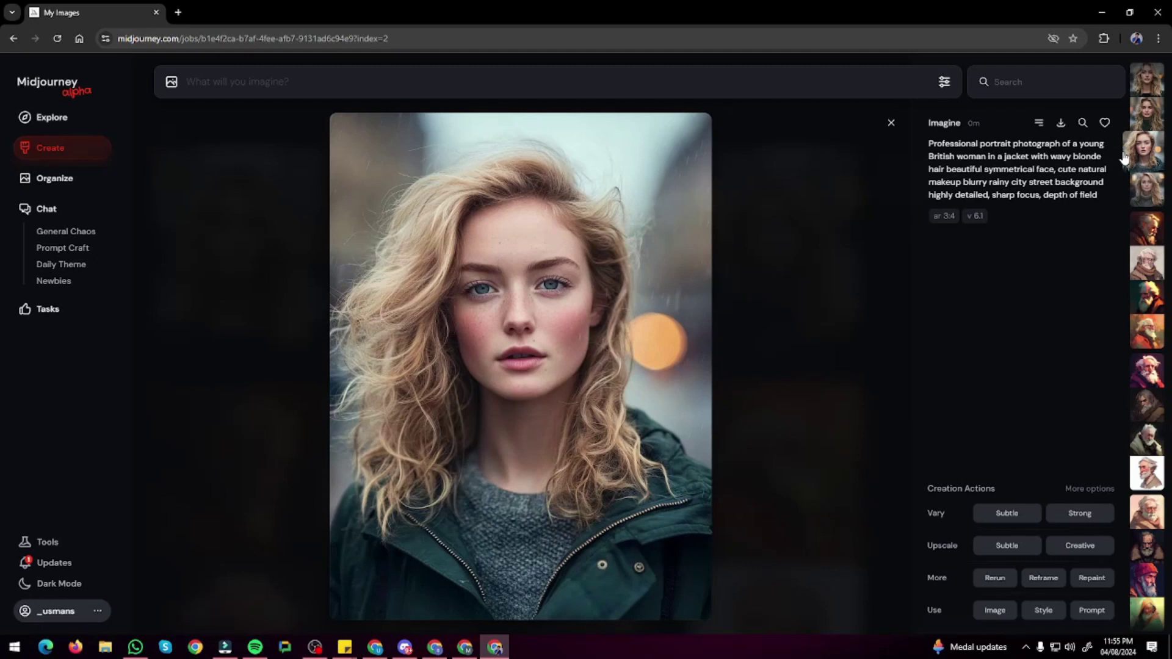
pyautogui.click(1157, 196)
pyautogui.click(1148, 91)
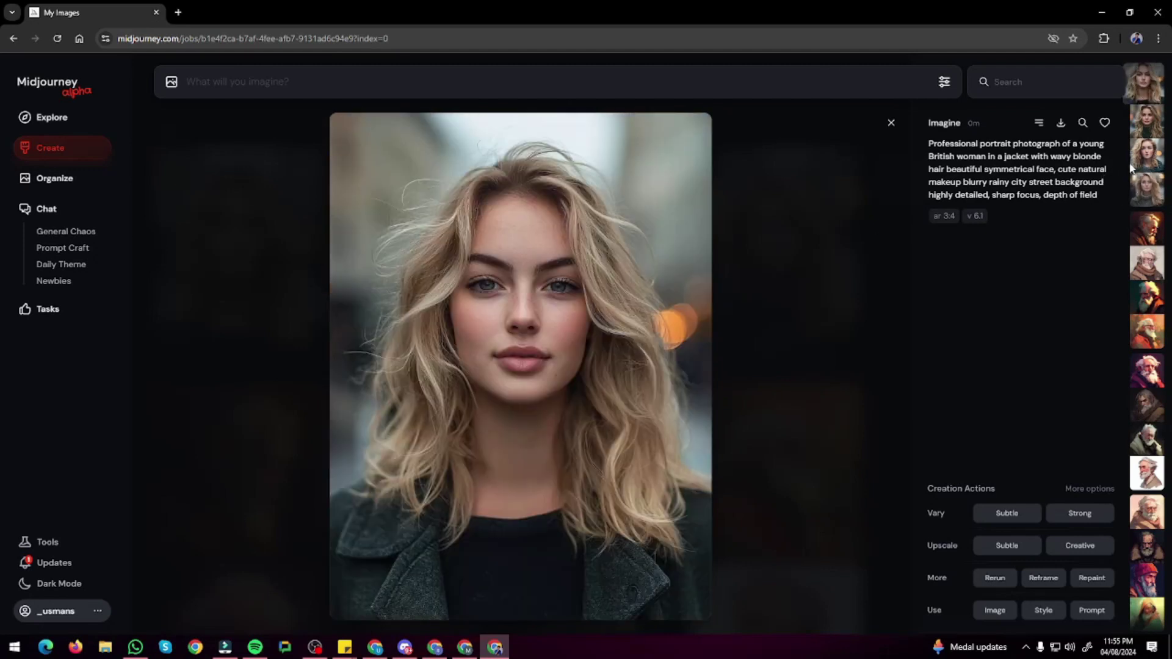
pyautogui.click(1150, 130)
pyautogui.click(1139, 157)
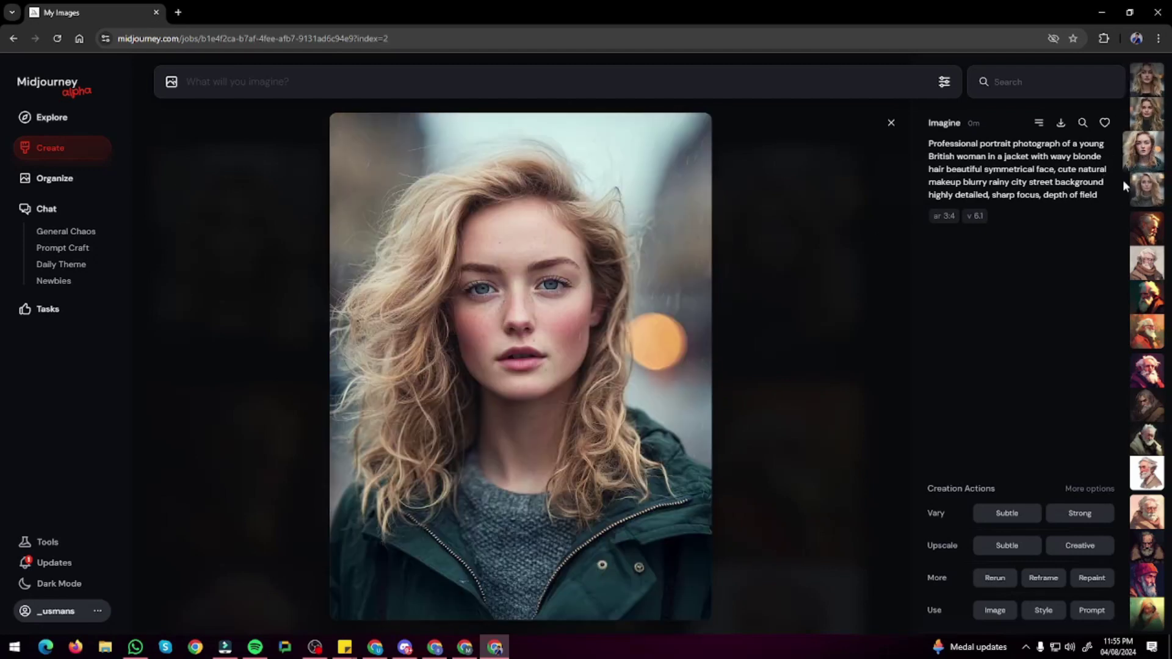
pyautogui.click(1155, 192)
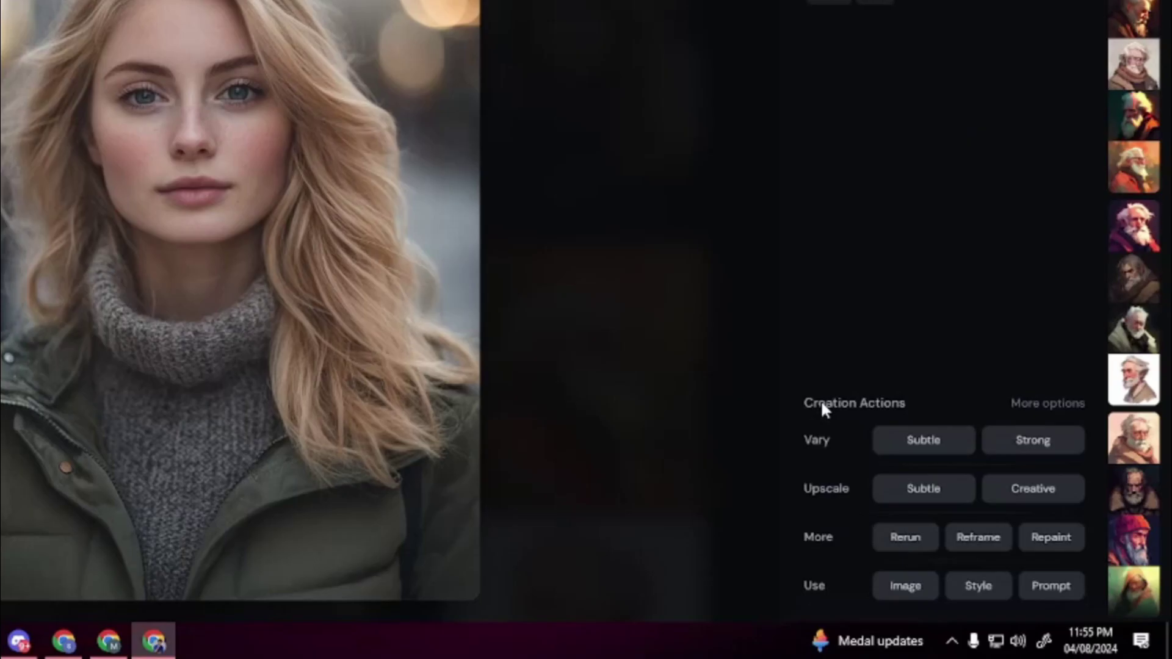
# - Add the Remix, Pan and Zoom options to the creation actions of the fourth portrait
pyautogui.moveTo(816, 444)
pyautogui.click(1047, 405)
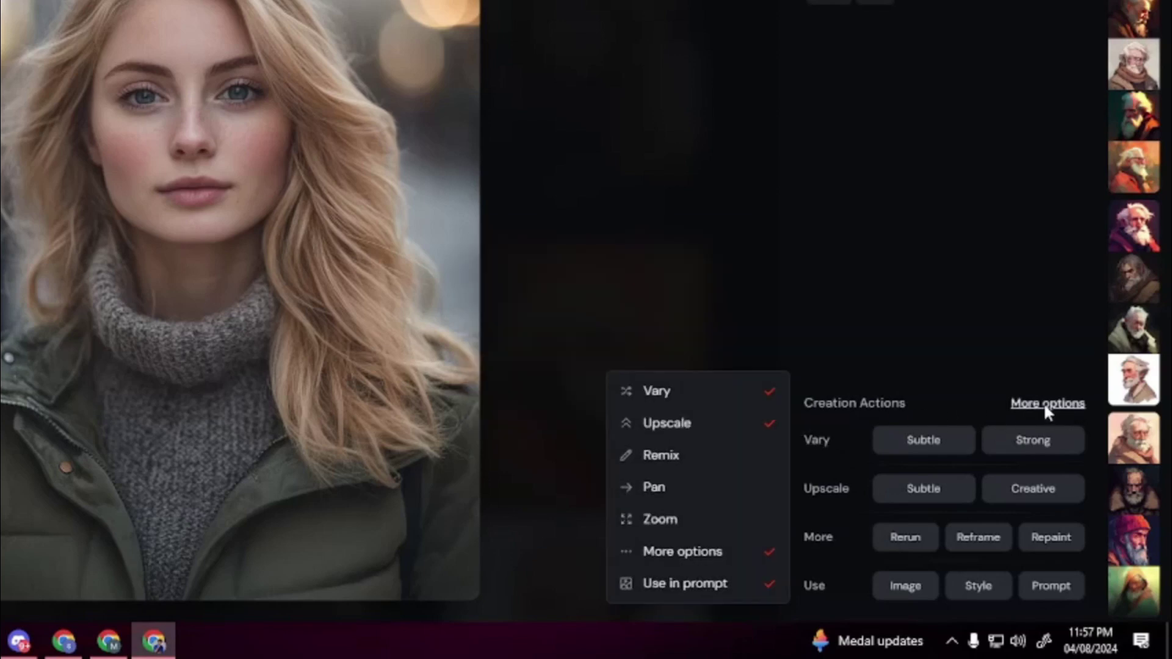
pyautogui.click(705, 459)
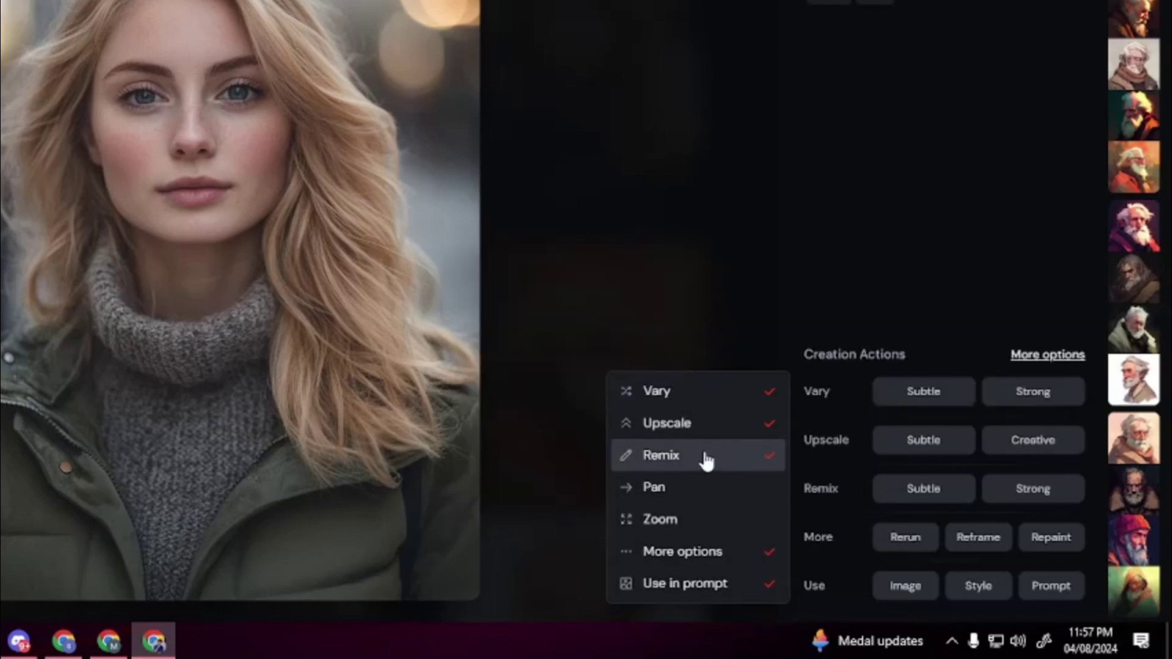
pyautogui.click(696, 488)
pyautogui.click(702, 519)
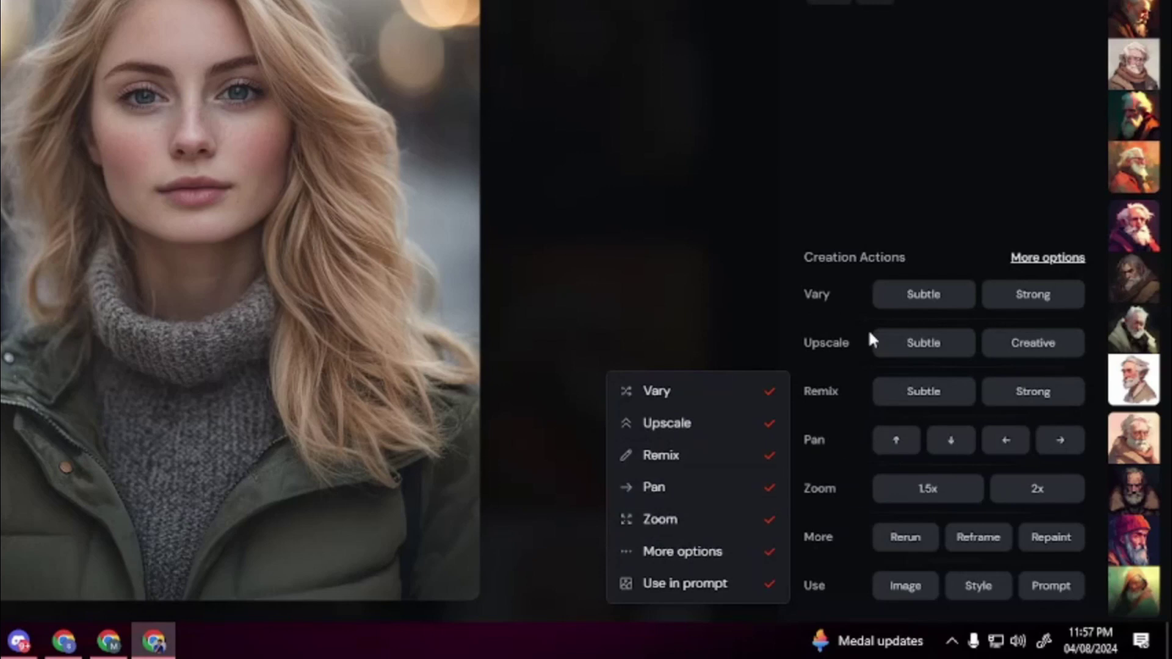
pyautogui.click(800, 238)
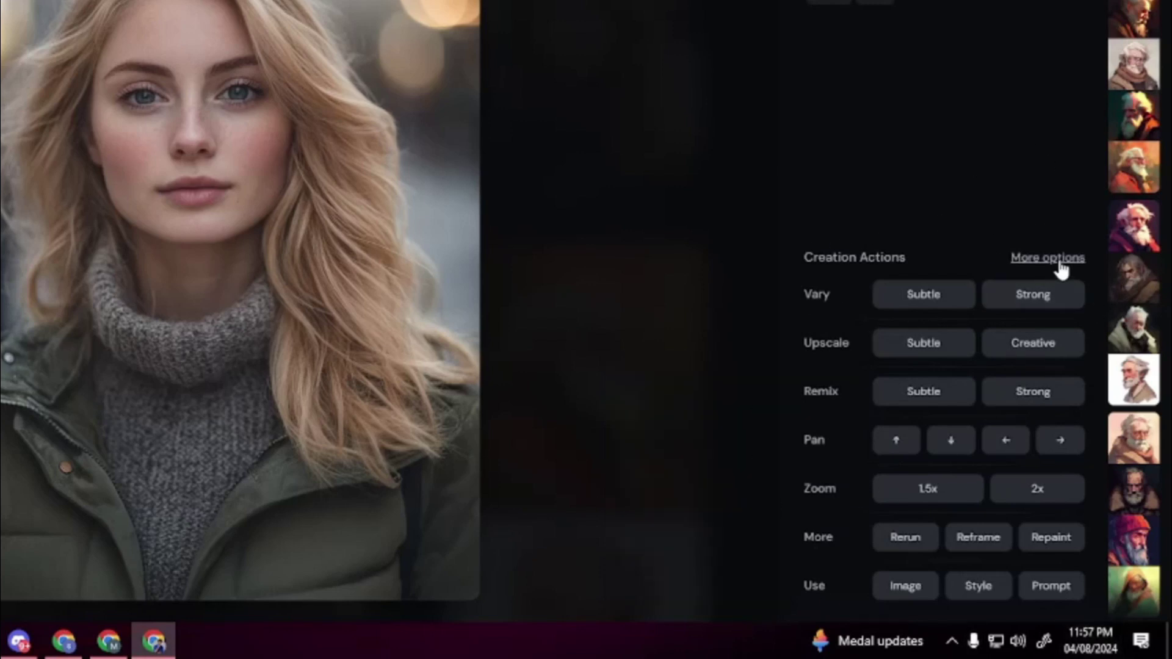
# - Remove the Zoom, Pan and Remix options from the creation actions again
pyautogui.click(1047, 257)
pyautogui.click(708, 524)
pyautogui.click(720, 488)
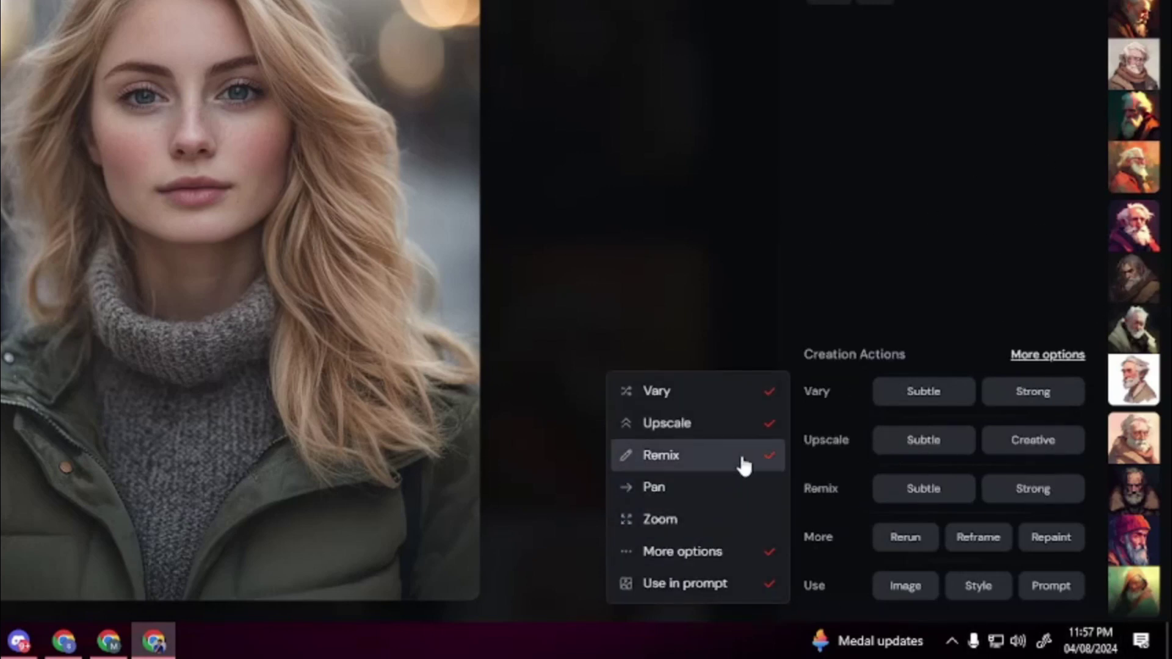
pyautogui.click(739, 456)
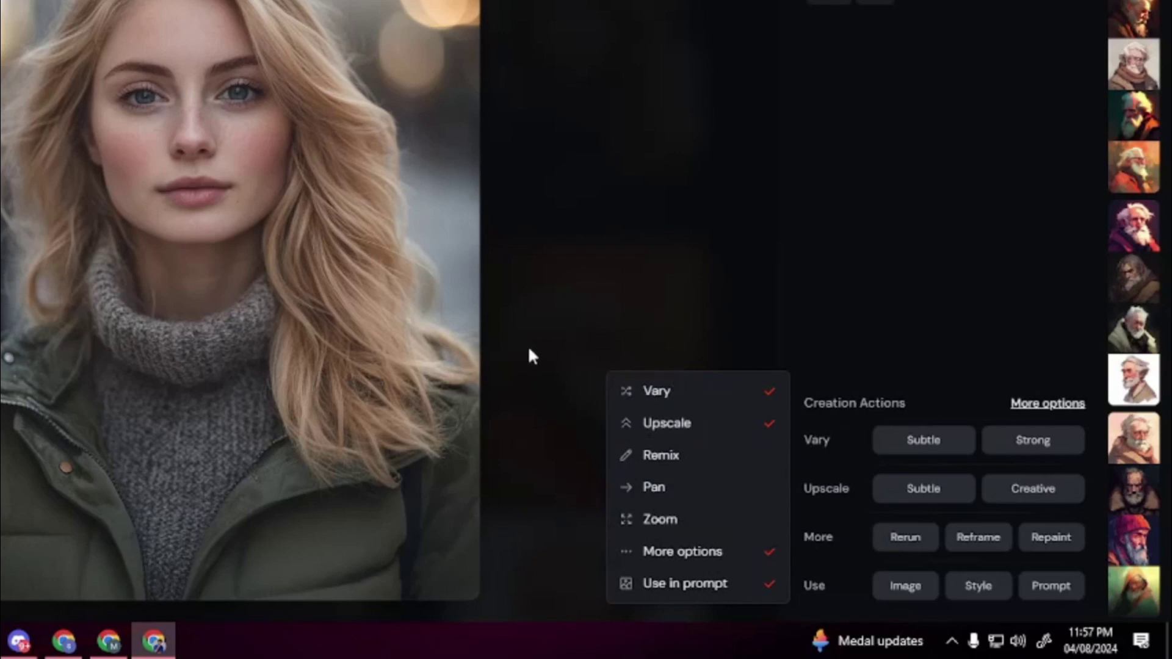
pyautogui.click(593, 314)
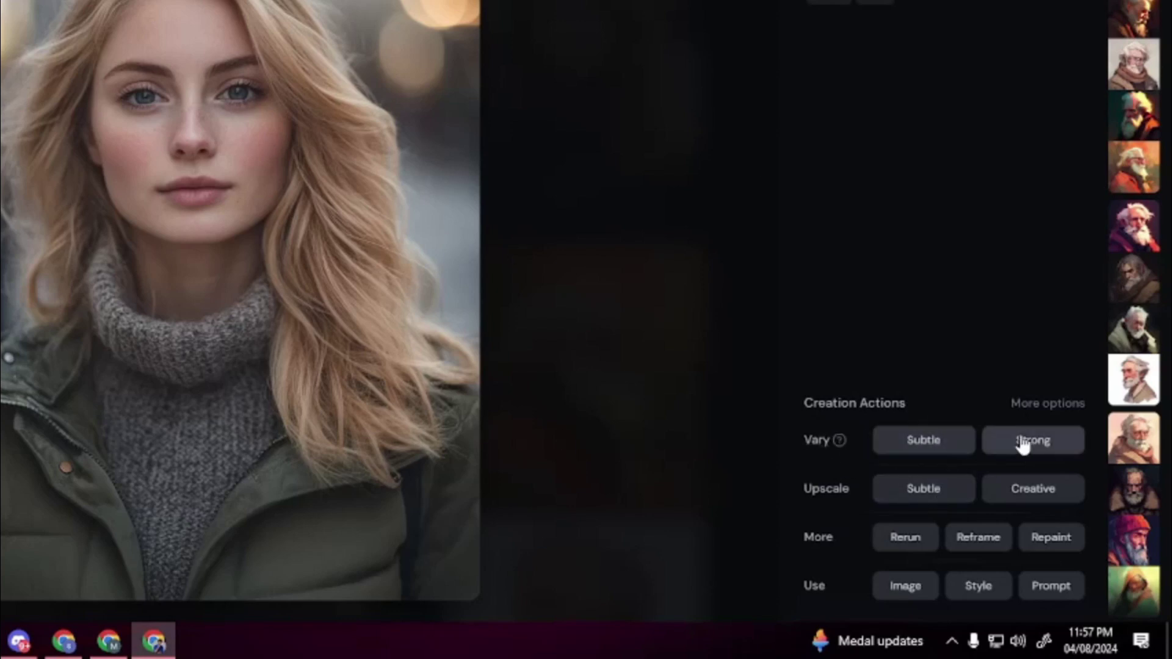
# - Create a subtle variation of the fourth portrait and return to the image gallery
pyautogui.click(931, 444)
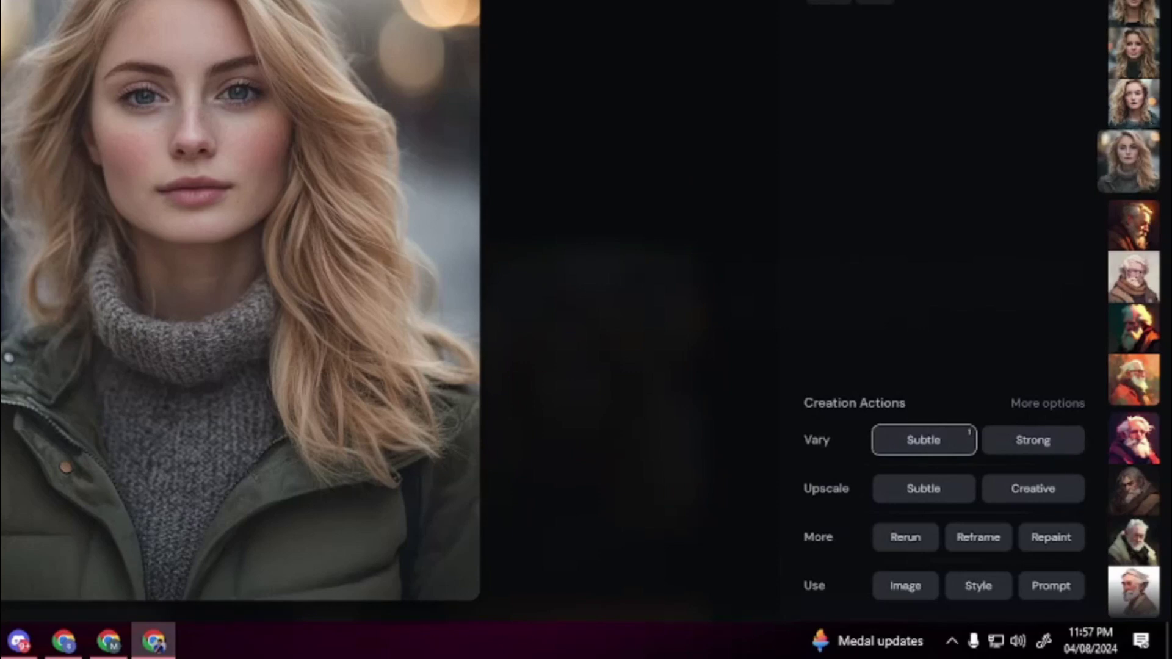
pyautogui.press('Escape')
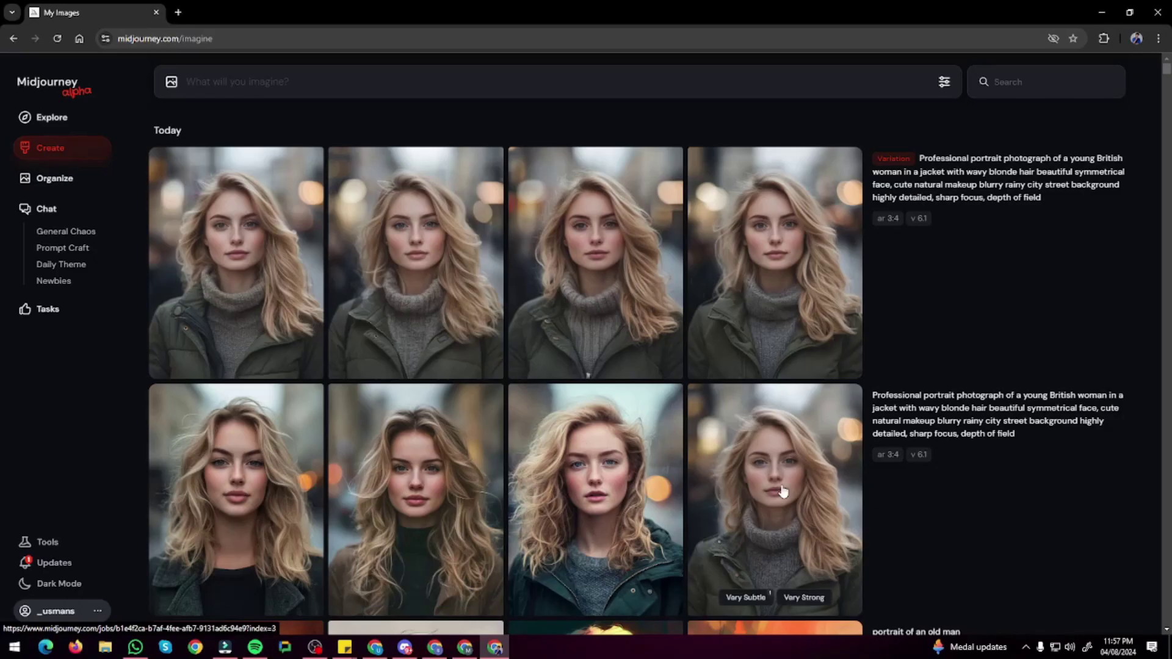
pyautogui.click(783, 491)
pyautogui.press('Escape')
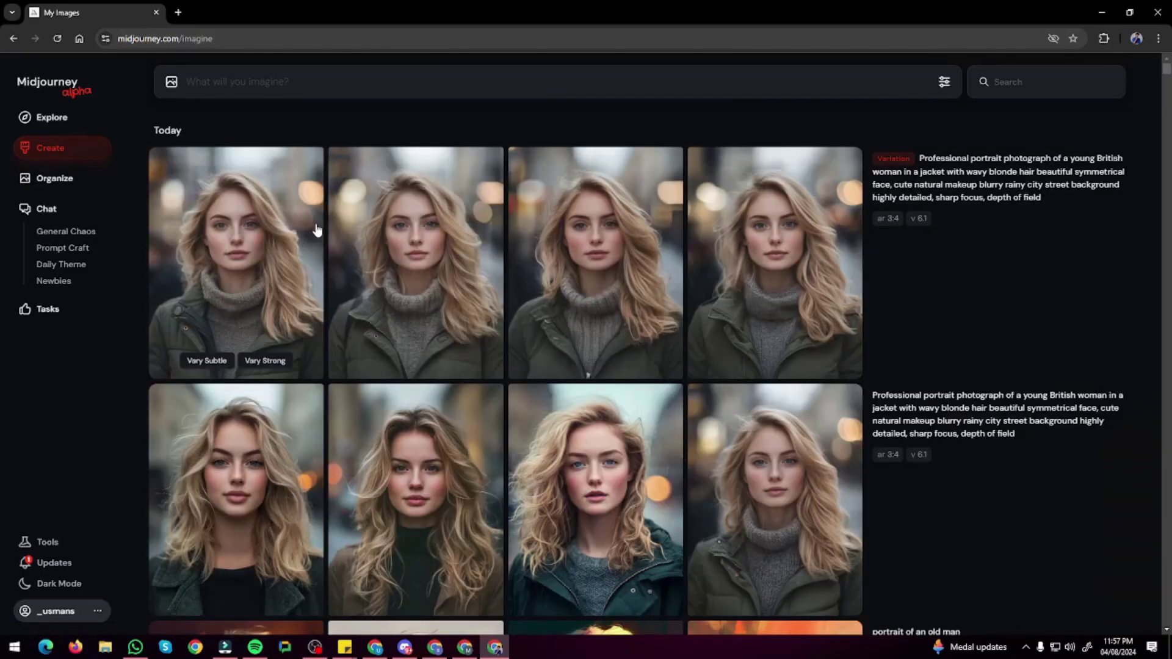
# - View the first three subtle variations of the grey turtleneck portrait at full size
pyautogui.click(209, 245)
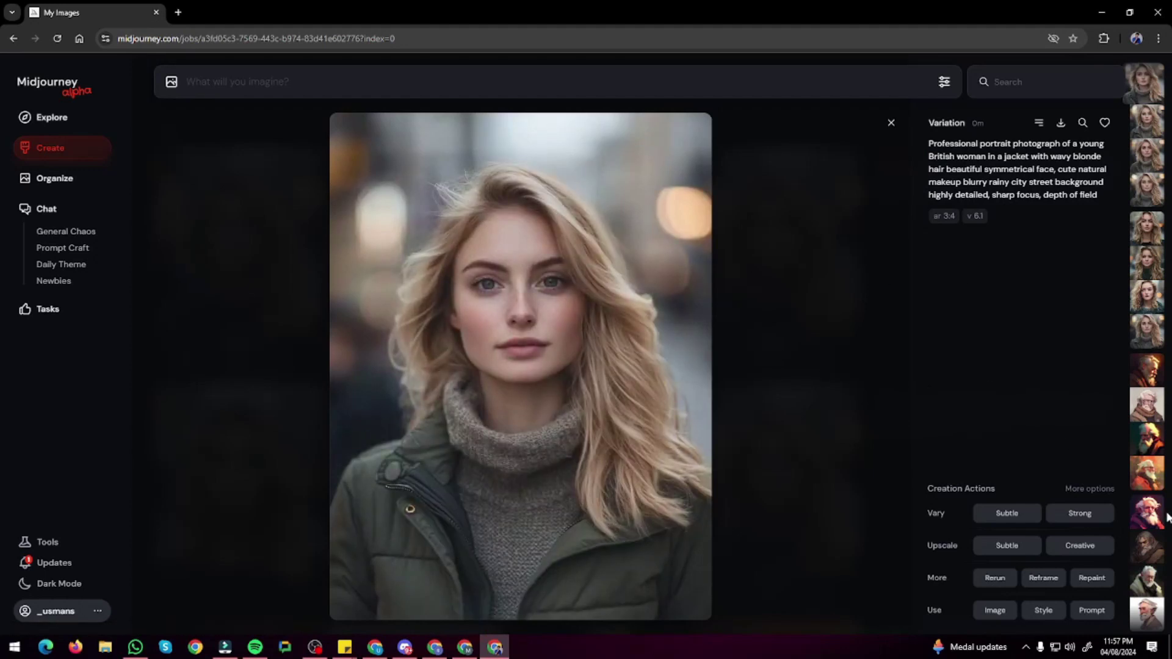
pyautogui.click(1142, 130)
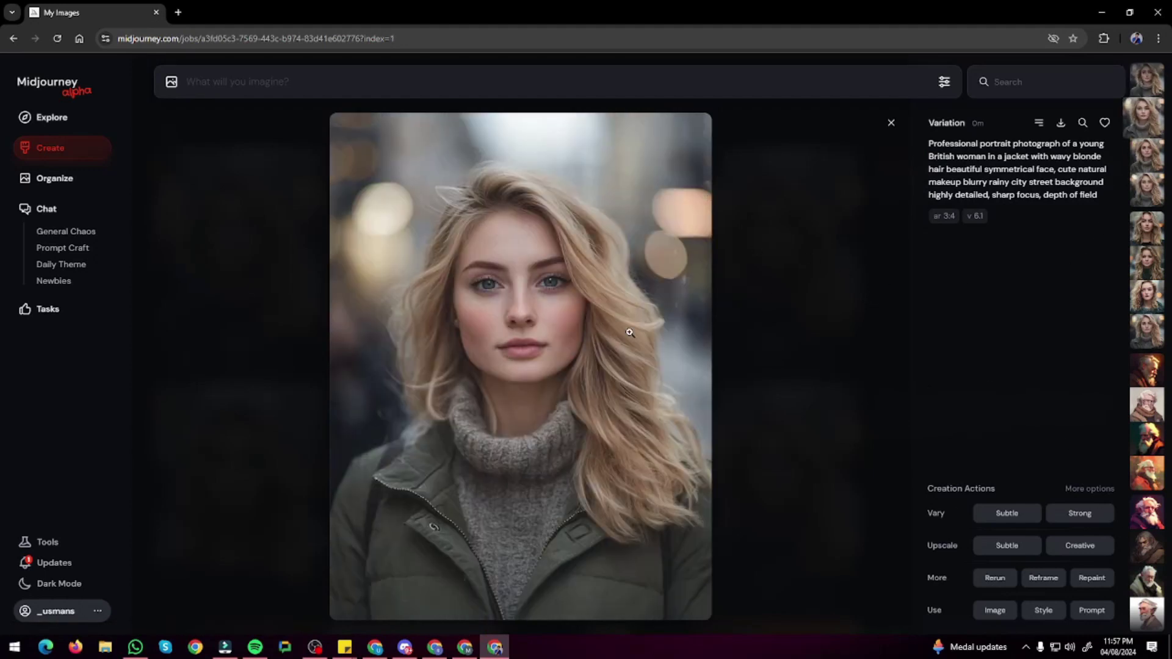
pyautogui.click(1152, 150)
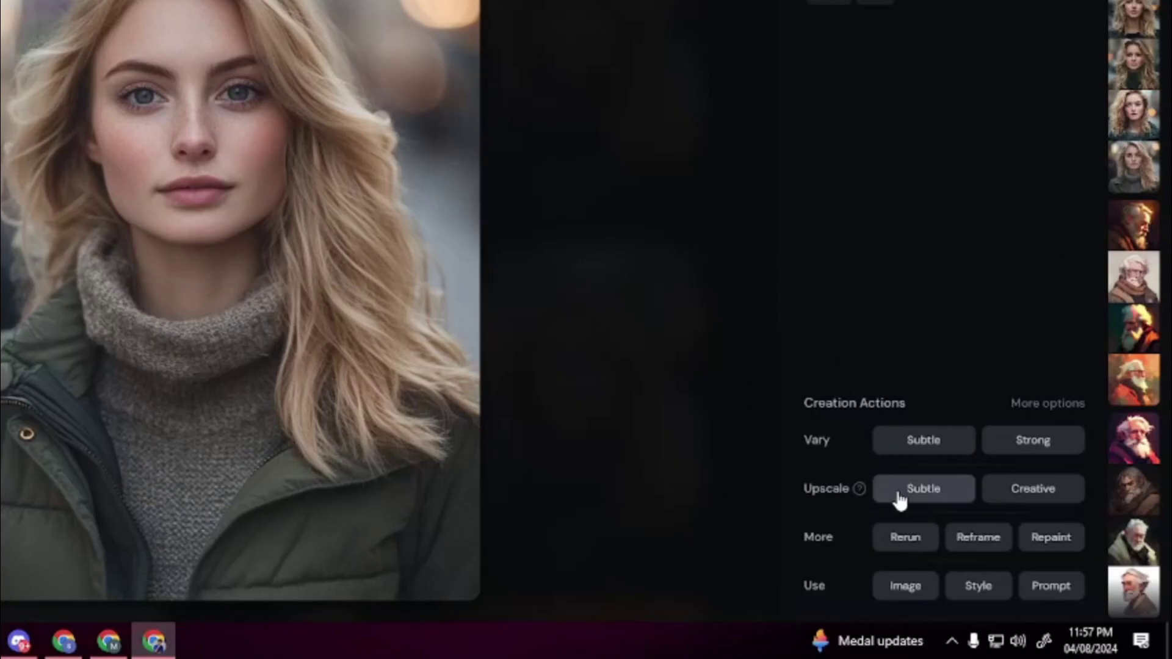
# - Upscale the first variation with the Subtle option and view the upscaled portrait
pyautogui.click(930, 497)
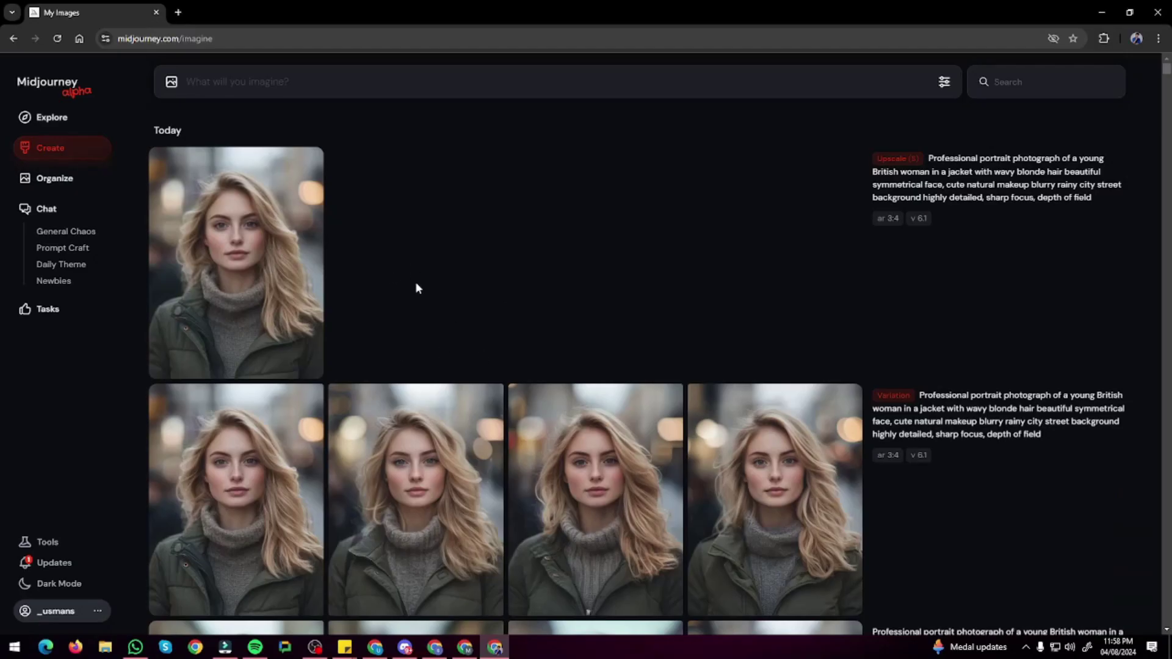
pyautogui.click(312, 267)
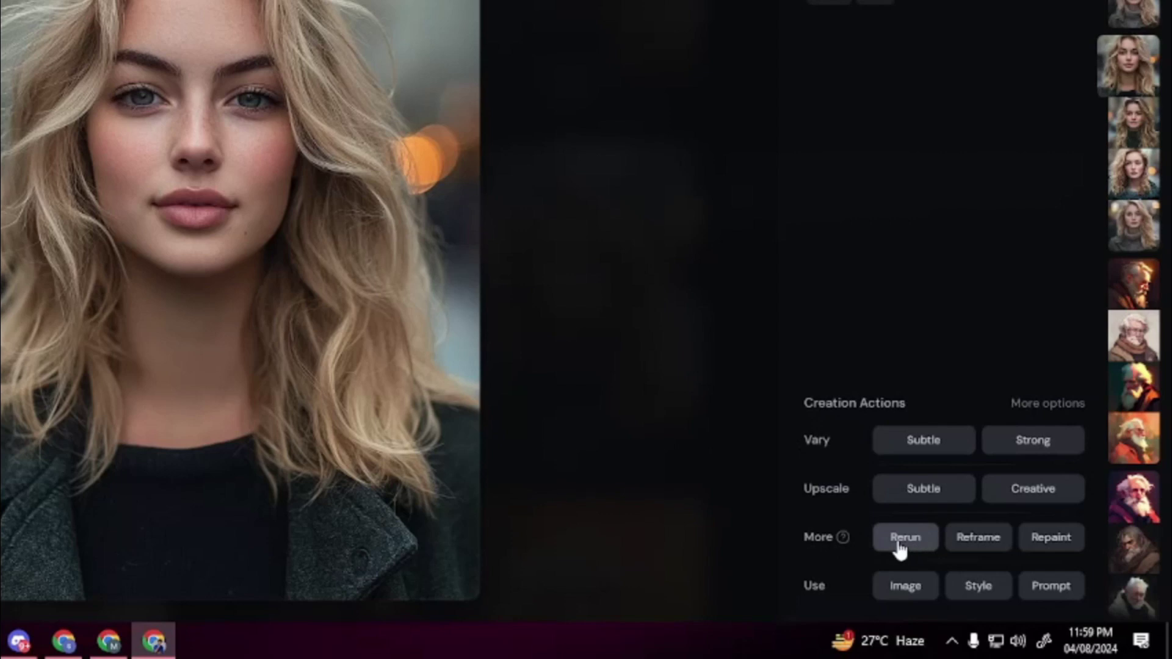
# - Open Reframe for the first original portrait, try a wide 3:2 frame and check the 1.5x Zoom option
pyautogui.moveTo(842, 538)
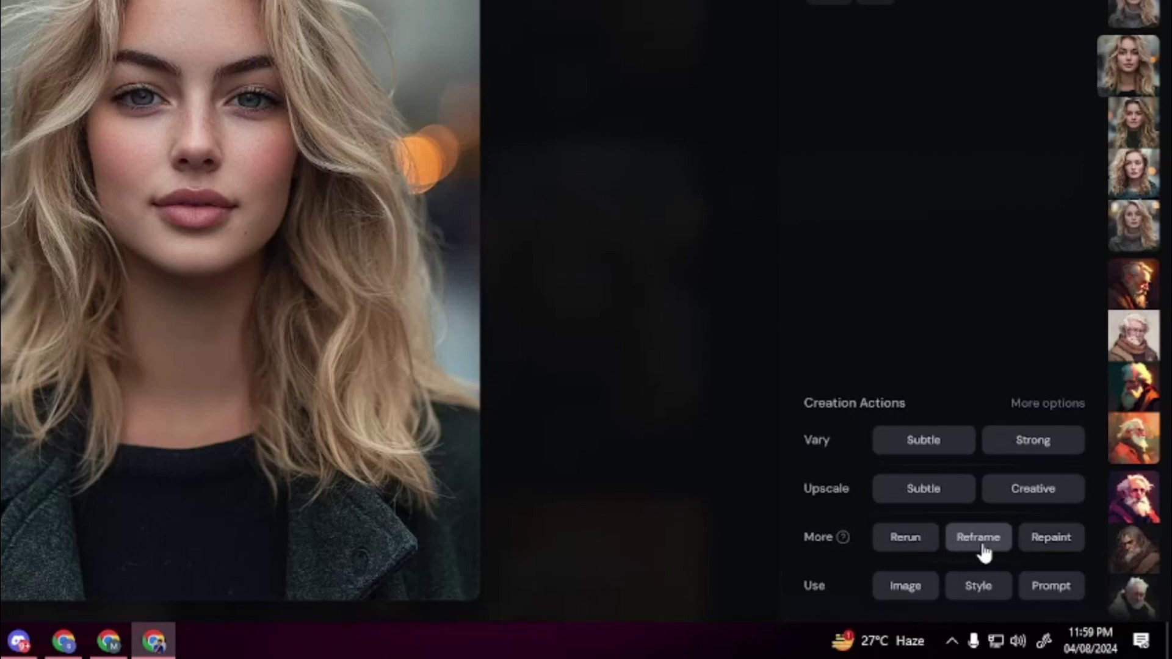
pyautogui.click(980, 540)
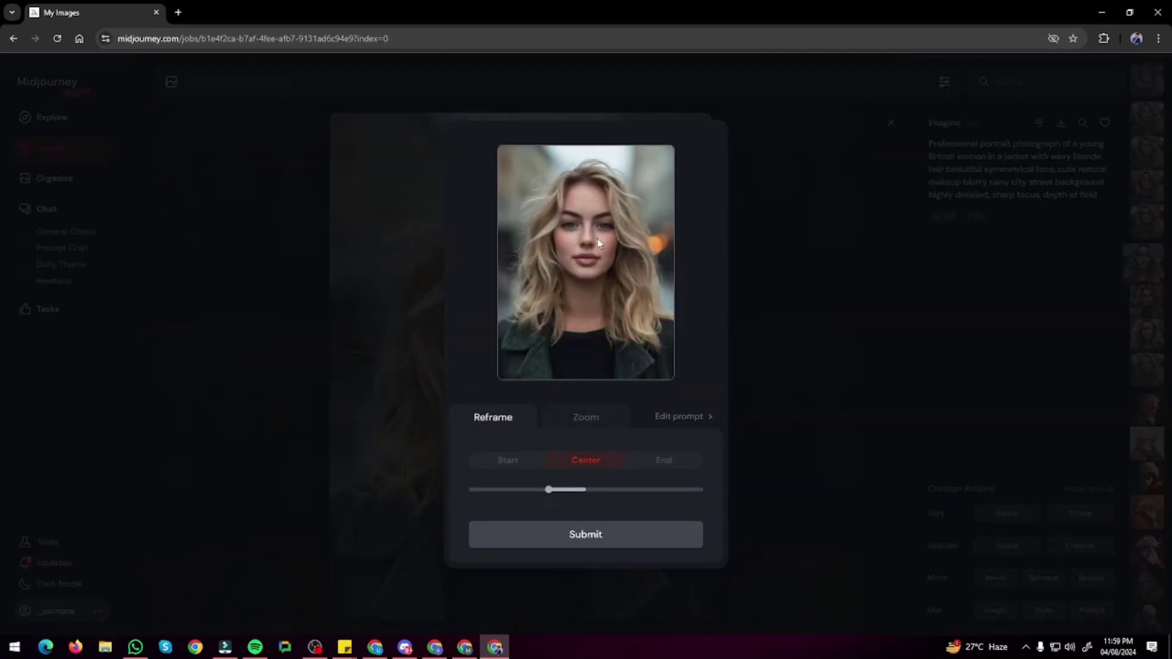
pyautogui.moveTo(553, 489); pyautogui.dragTo(642, 489)
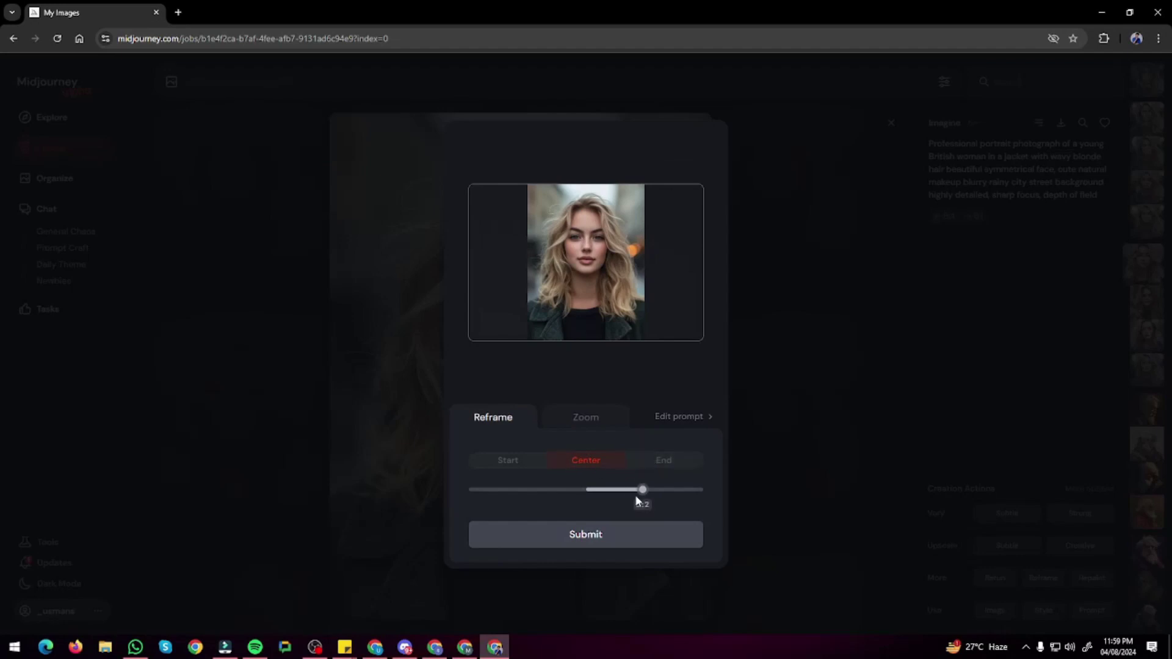
pyautogui.moveTo(642, 489); pyautogui.dragTo(598, 489)
pyautogui.click(575, 418)
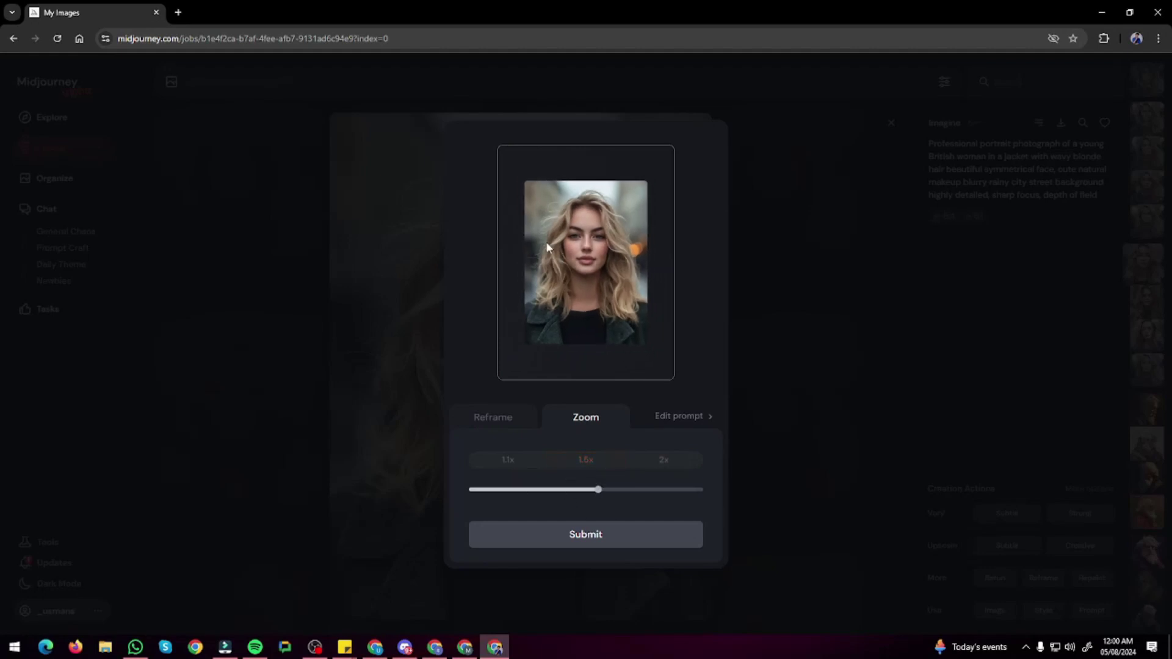
# - Reframe the portrait to a vertical 9:16 frame with Center alignment and submit it
pyautogui.click(499, 421)
pyautogui.moveTo(567, 489)
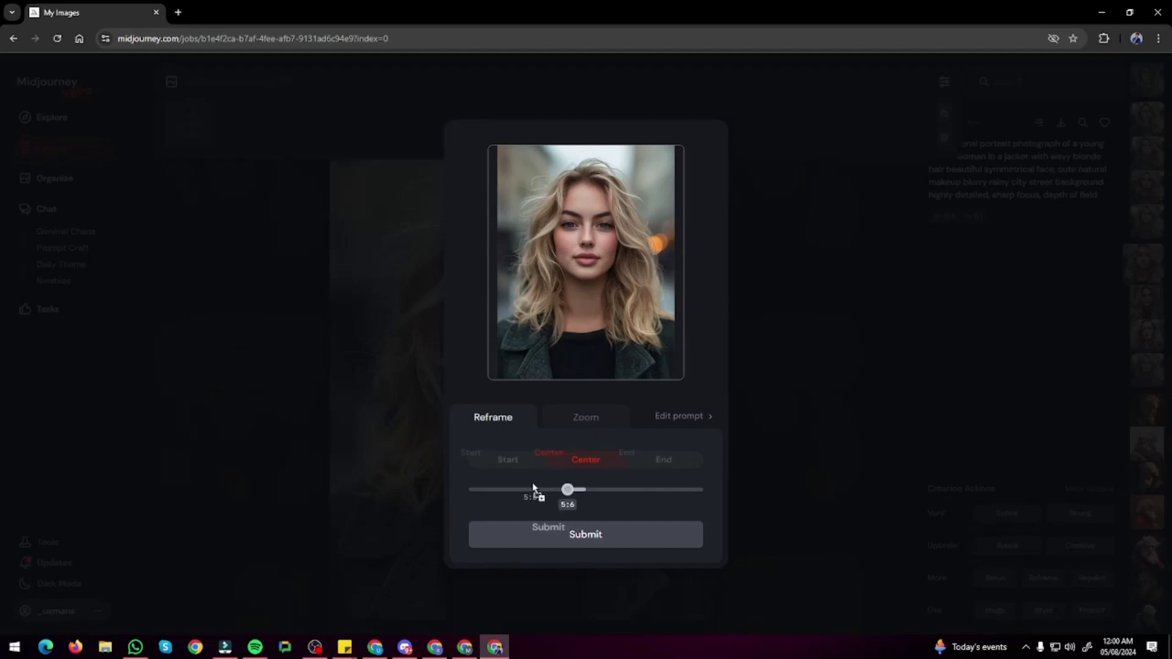
pyautogui.moveTo(566, 490); pyautogui.dragTo(510, 489)
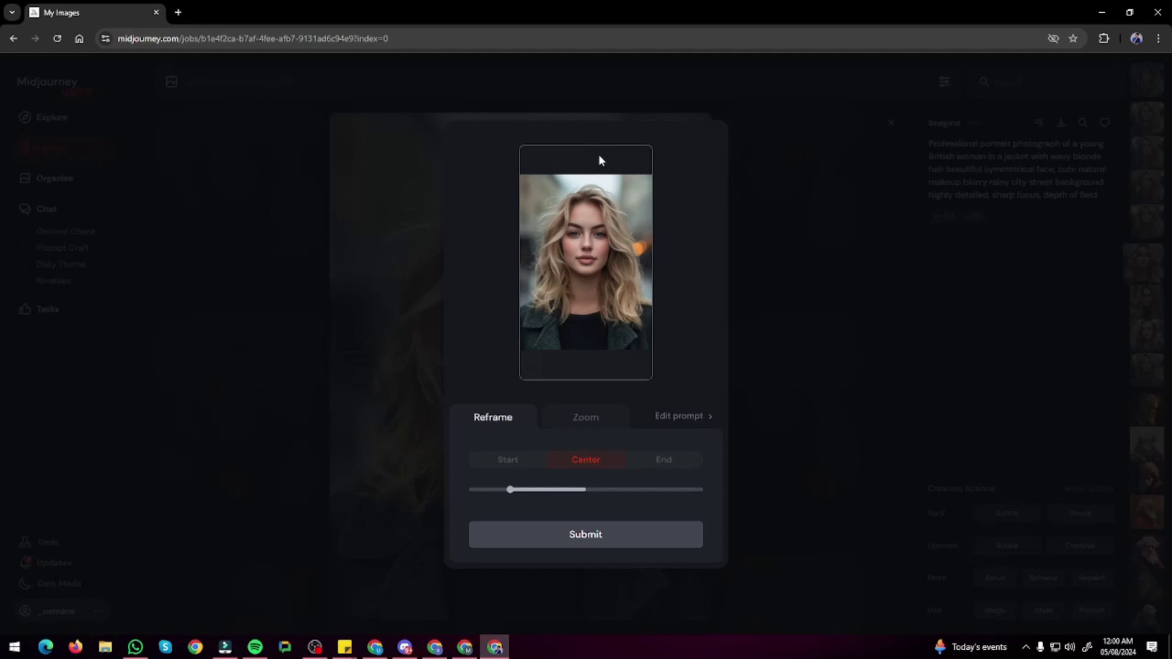
pyautogui.click(586, 535)
# - Compare the first three reframed 9:16 portraits at full size, ending on the third one
pyautogui.click(273, 335)
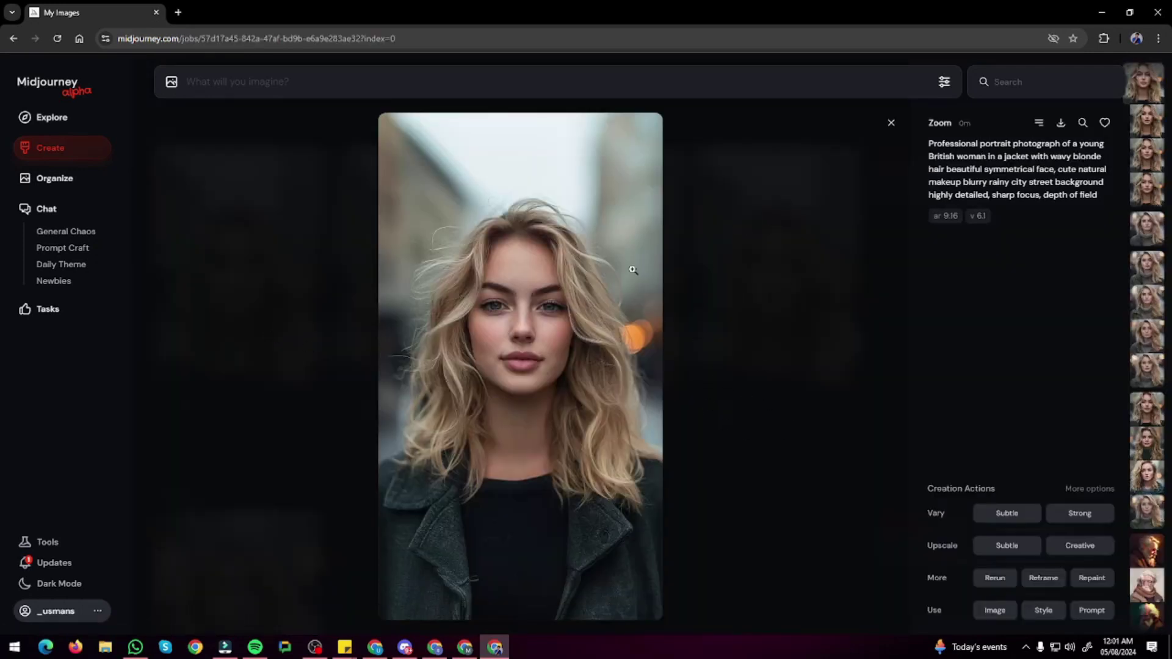
pyautogui.click(1146, 119)
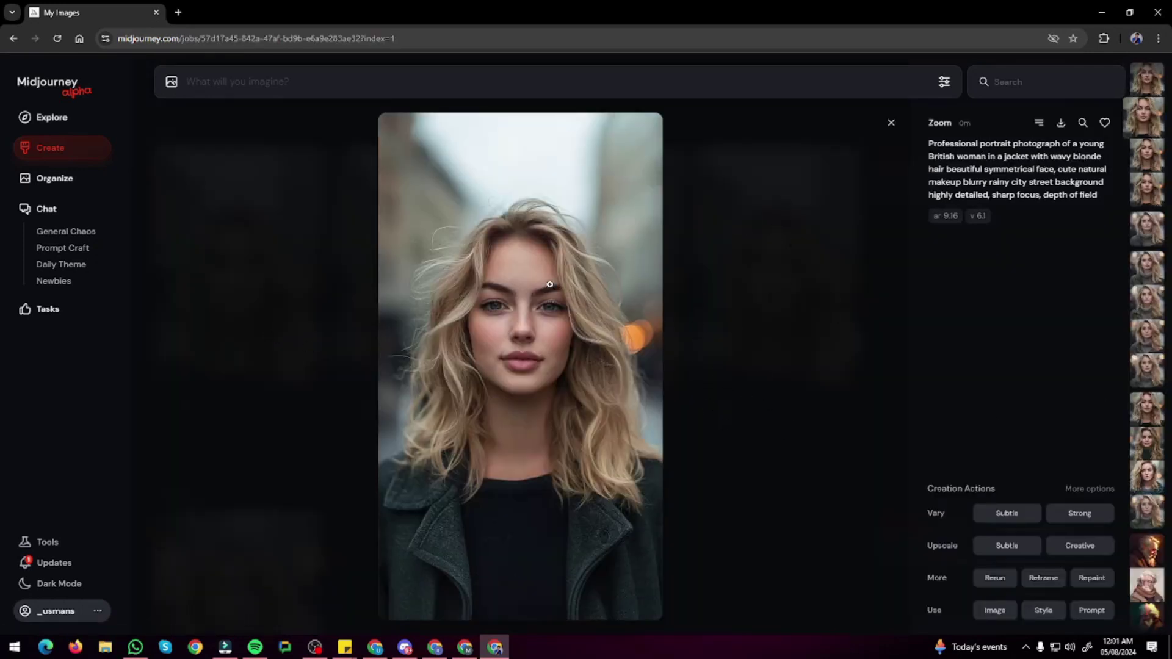
pyautogui.click(1143, 89)
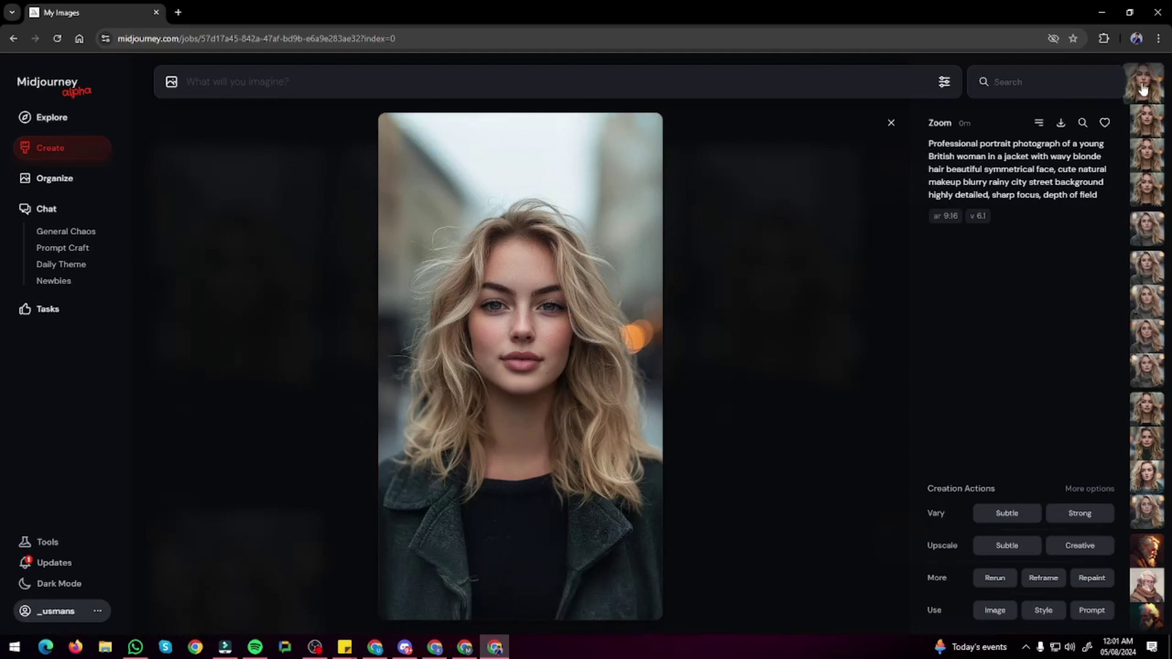
pyautogui.click(1155, 120)
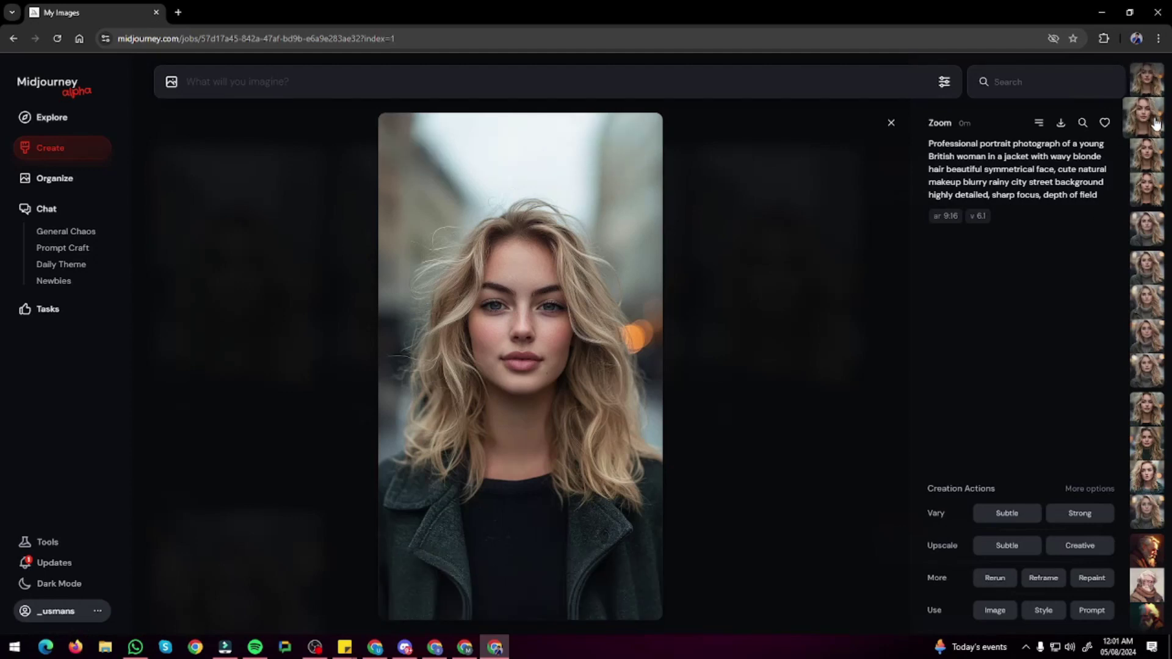
pyautogui.click(1153, 166)
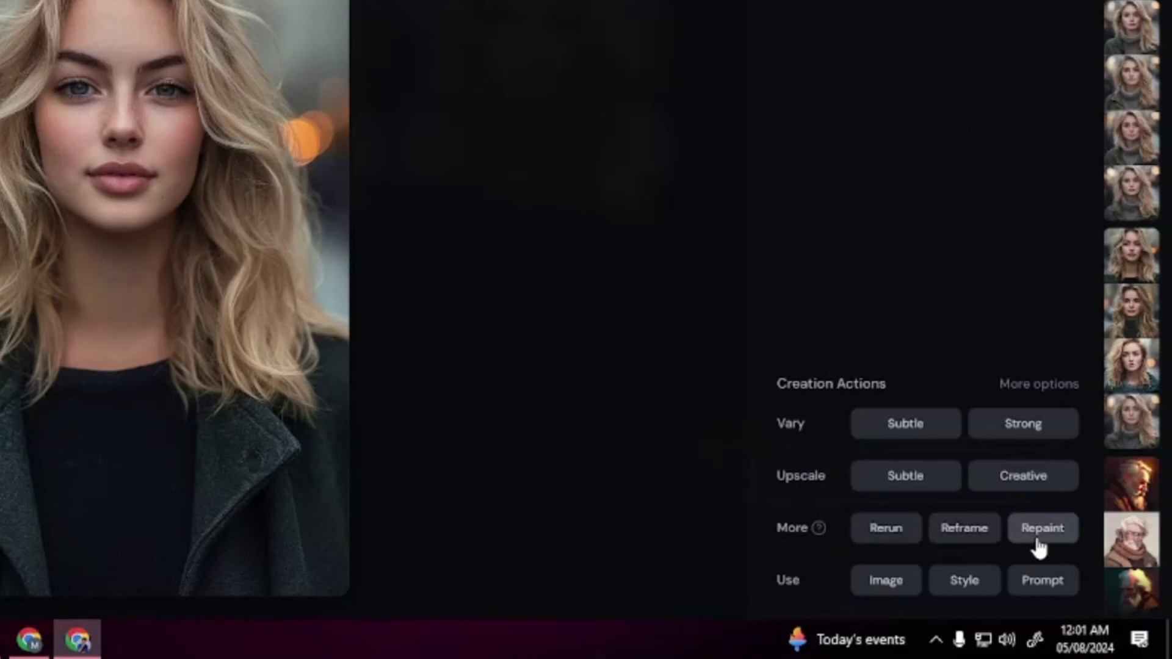
# - Repaint the eye area of the third reframed portrait, adding "with sunglasses," after "British woman" in the prompt, and submit it
pyautogui.click(1091, 577)
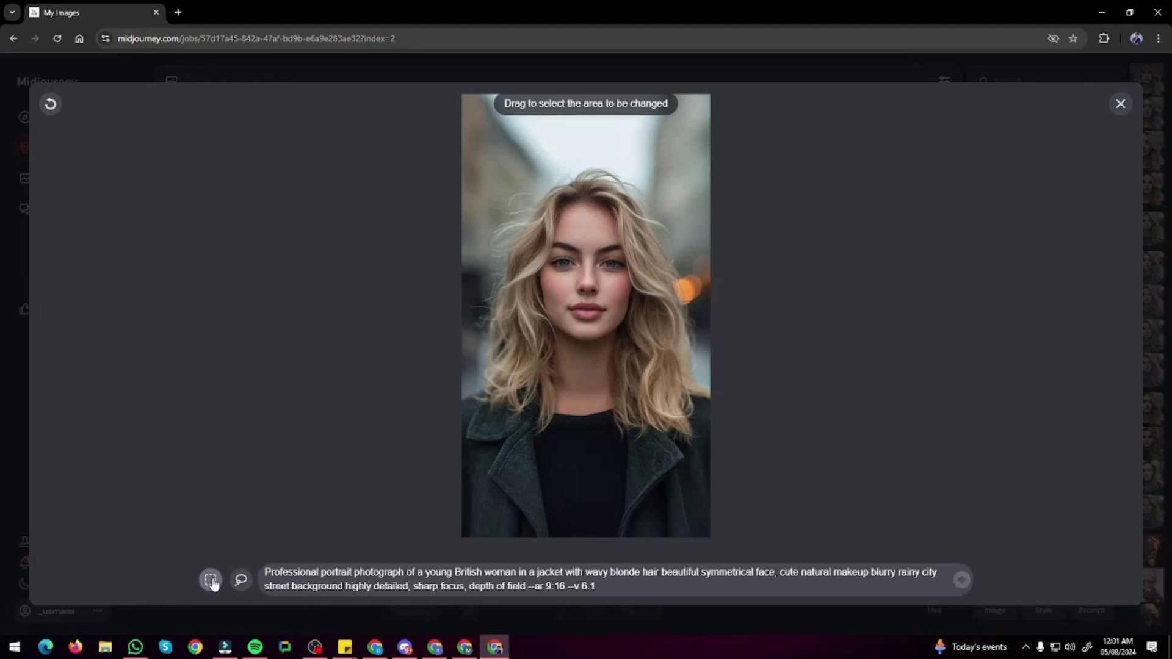
pyautogui.moveTo(538, 244); pyautogui.dragTo(638, 284)
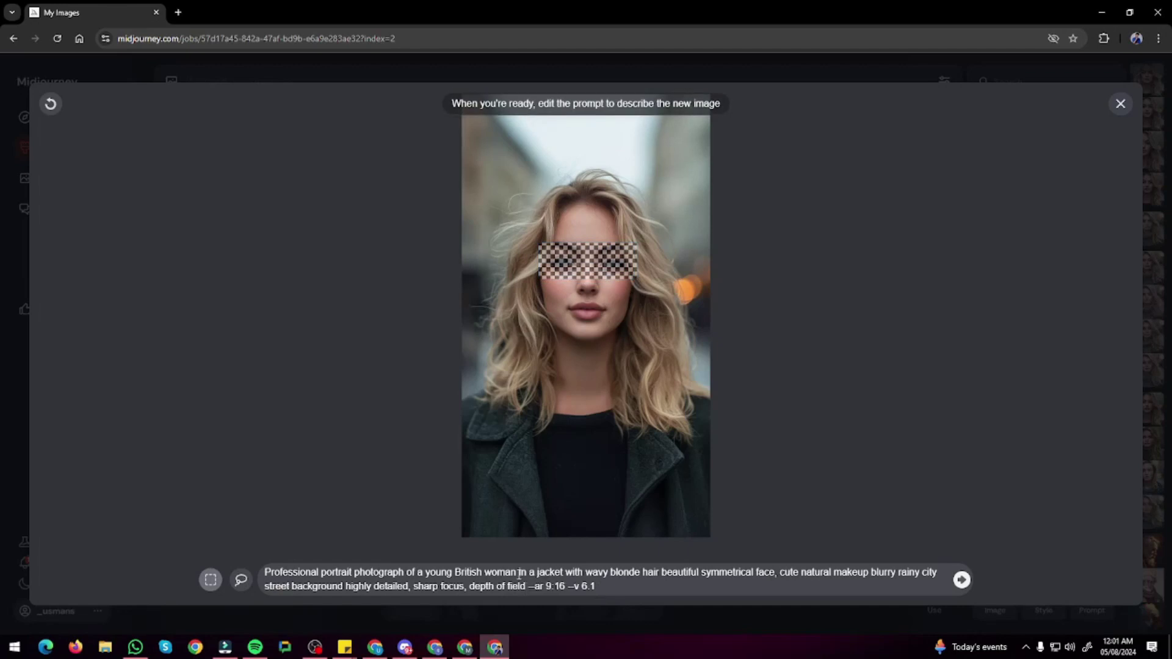
pyautogui.click(520, 572)
pyautogui.write('with sung')
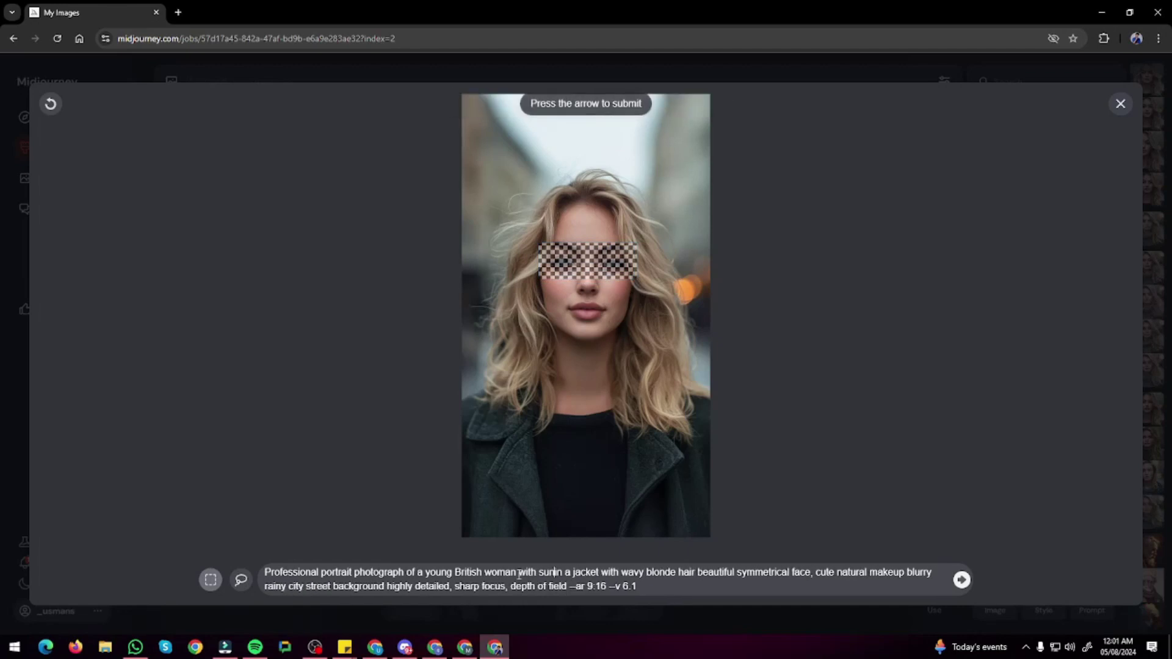
pyautogui.write('lasses')
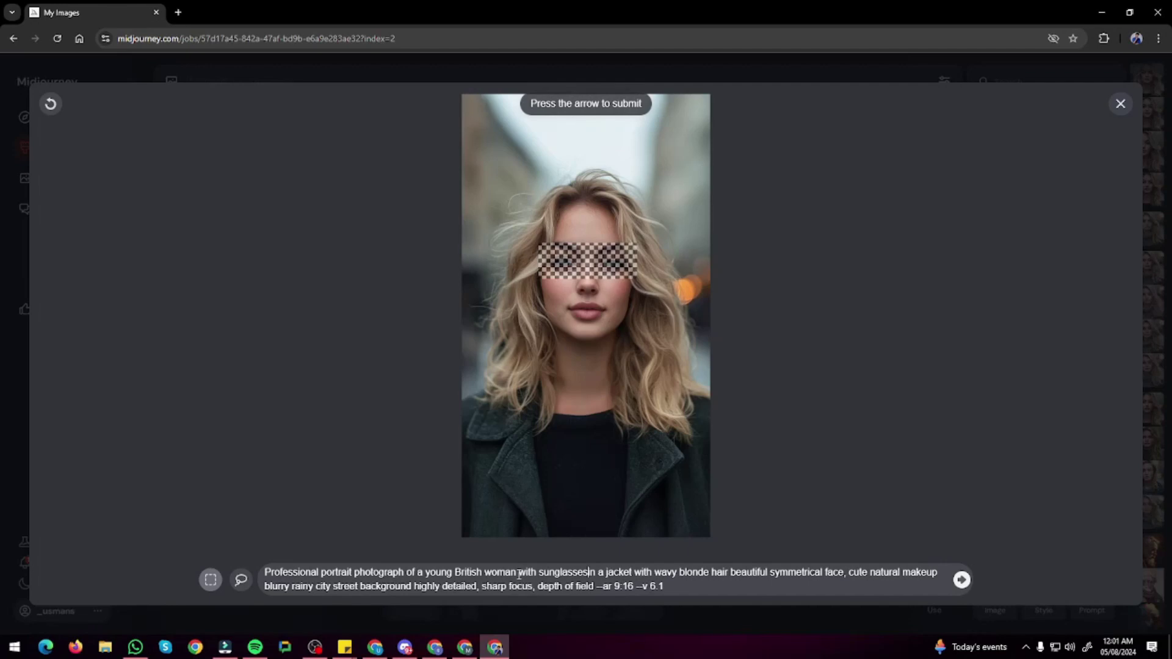
pyautogui.write(',')
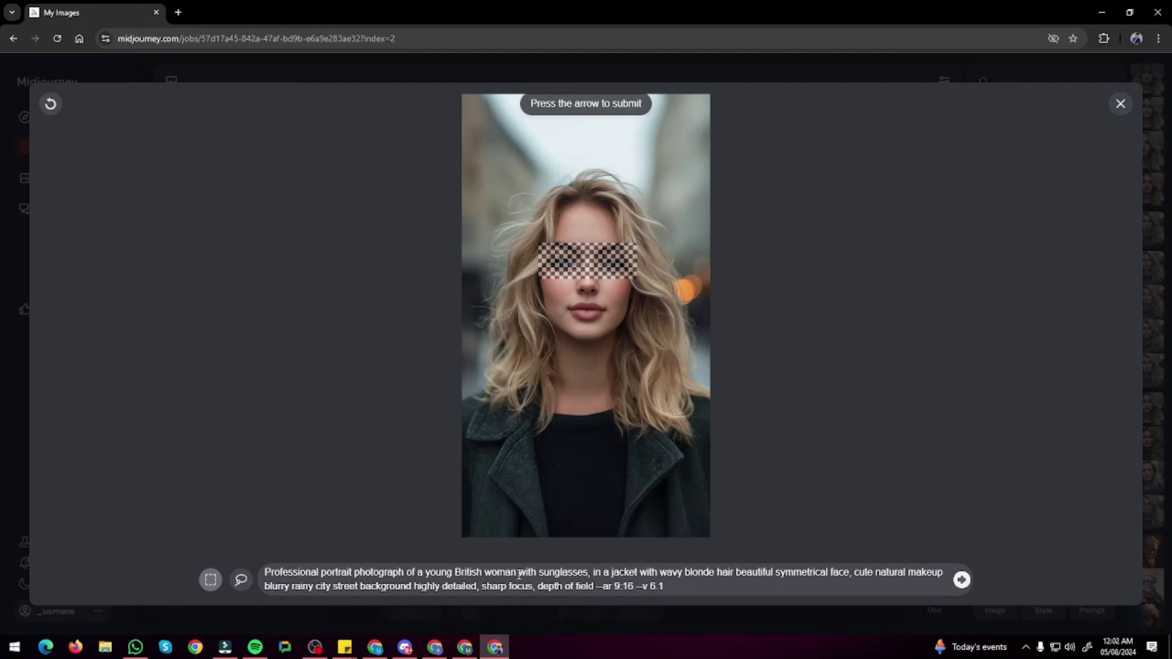
pyautogui.press('Return')
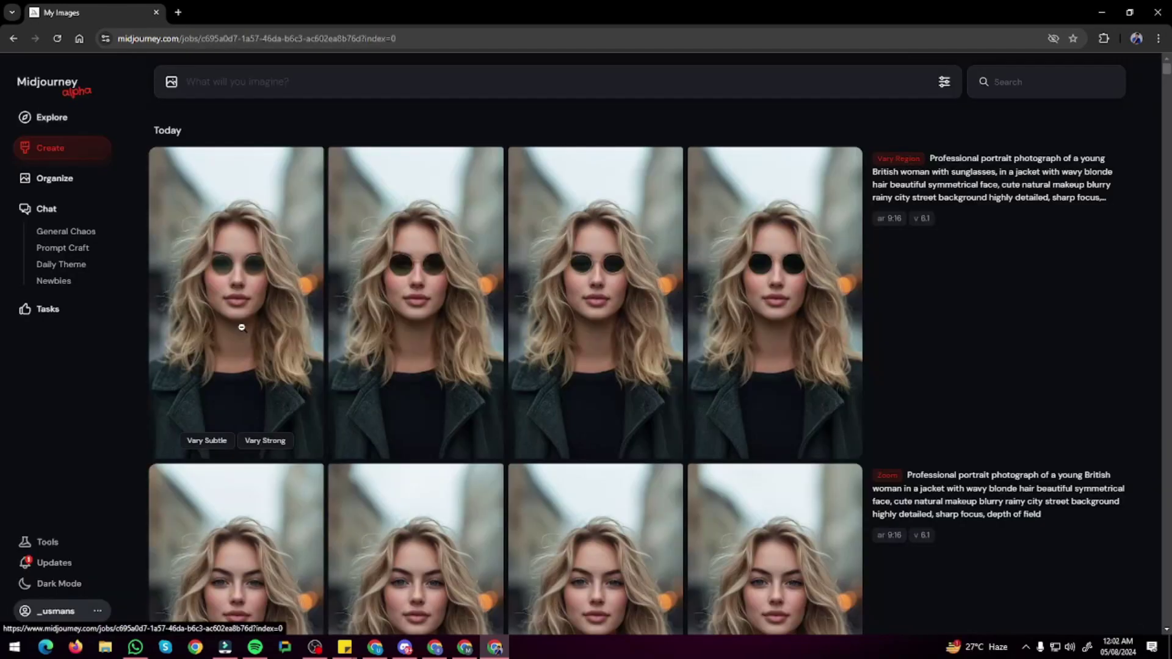
# - View the first three sunglasses versions at full size and return to the first one
pyautogui.click(244, 330)
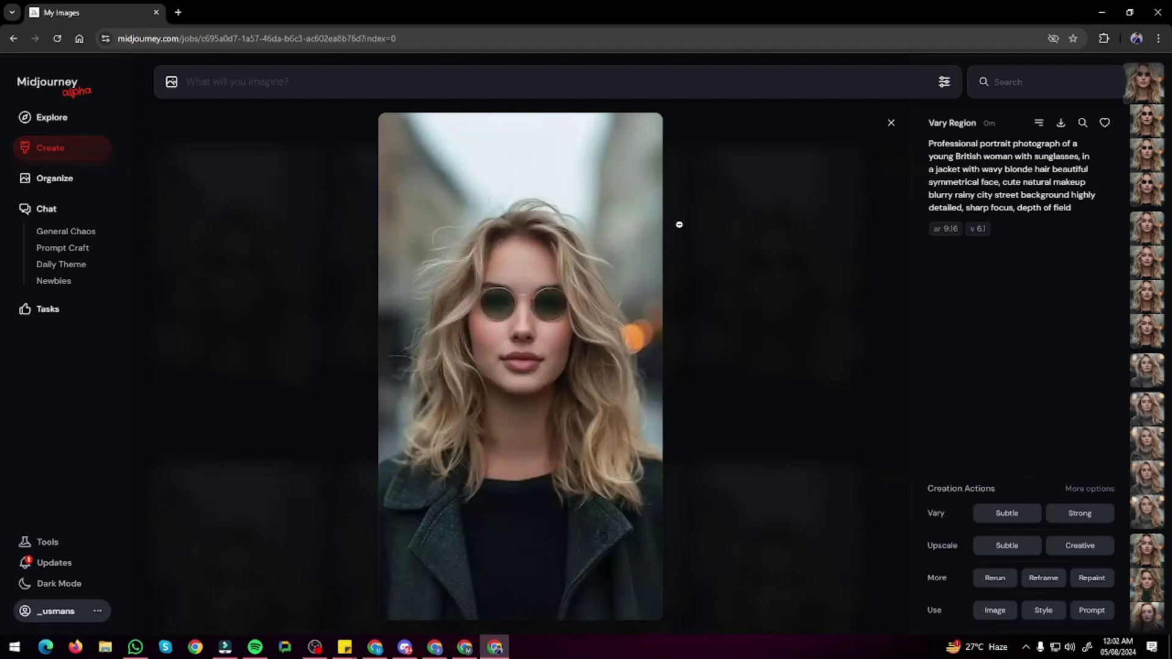
pyautogui.click(1139, 121)
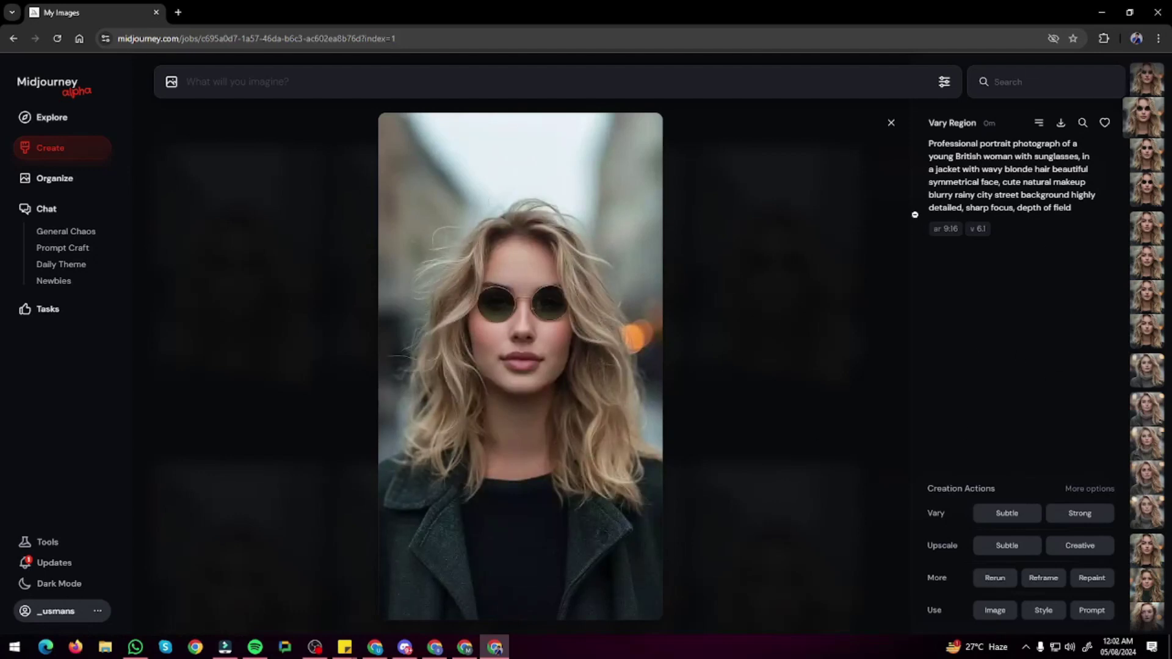
pyautogui.click(1146, 161)
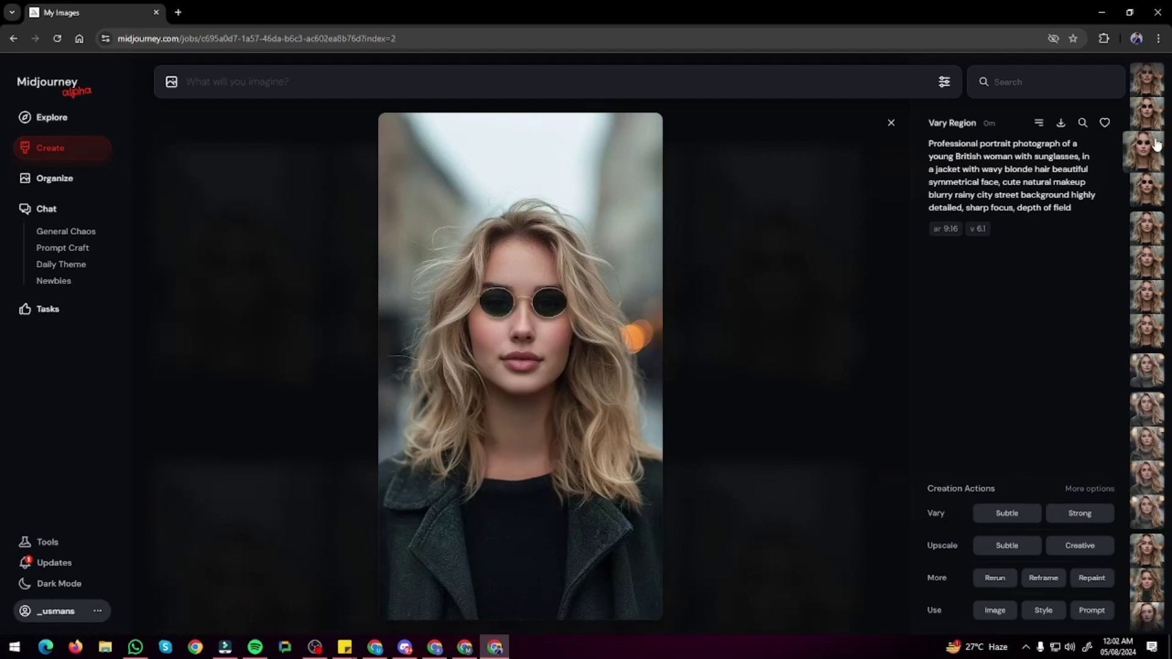
pyautogui.click(1152, 92)
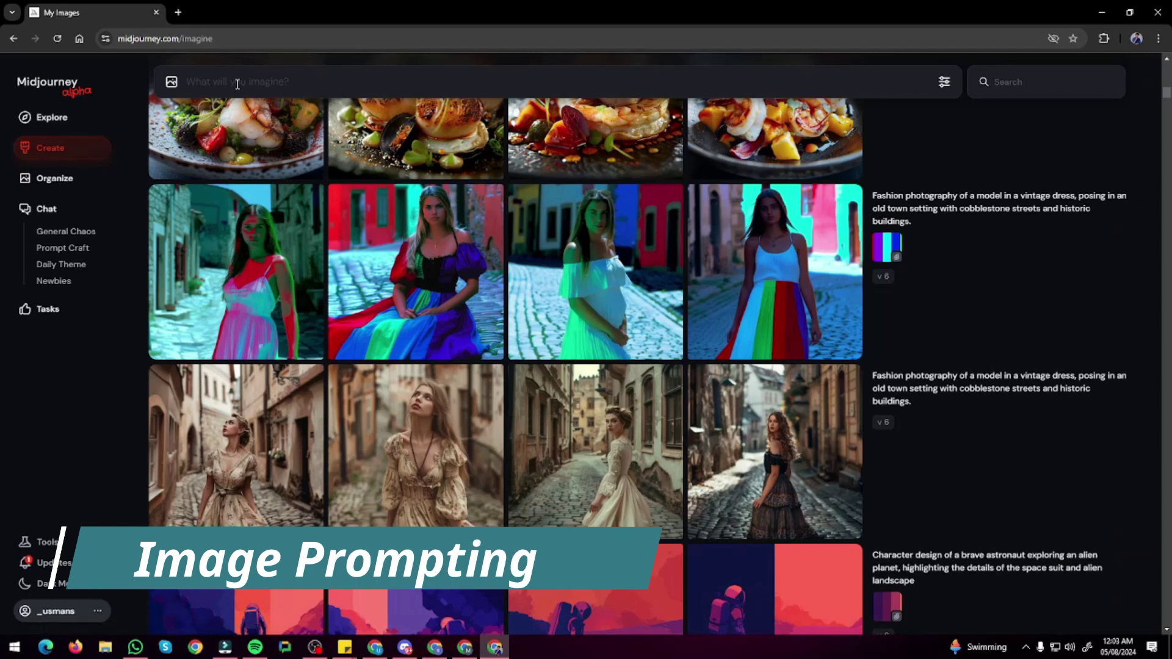
# - Browse the uploaded reference images and view the vintage-dress photo of the model looking upward at full size
pyautogui.click(171, 82)
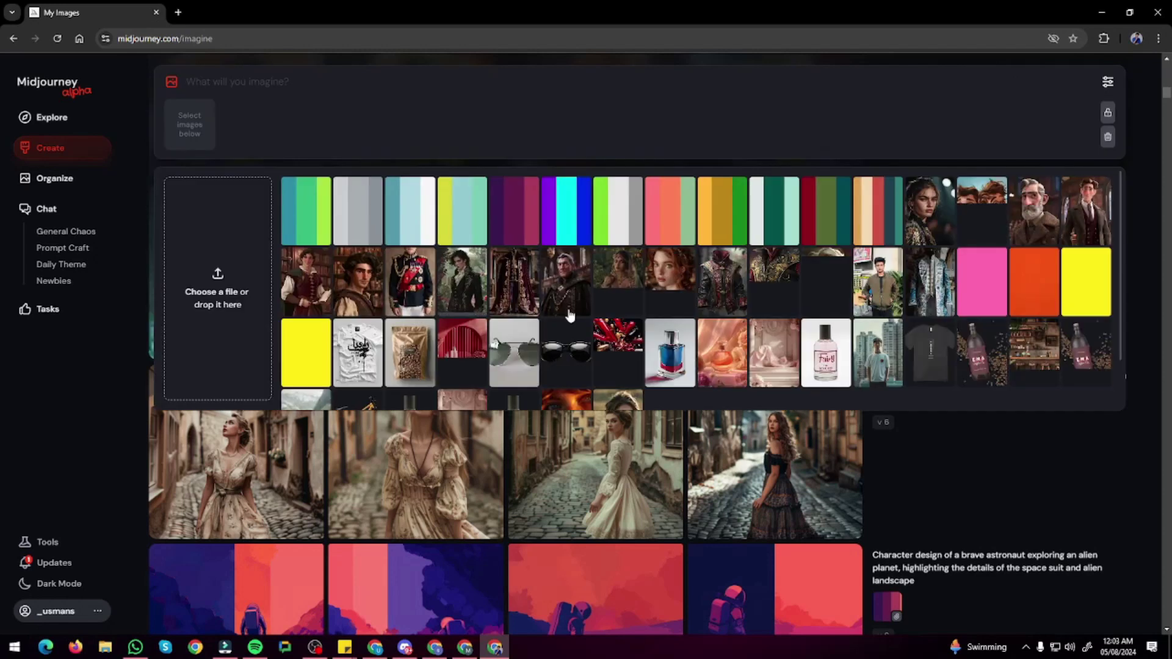
pyautogui.scroll(-1, 643, 291)
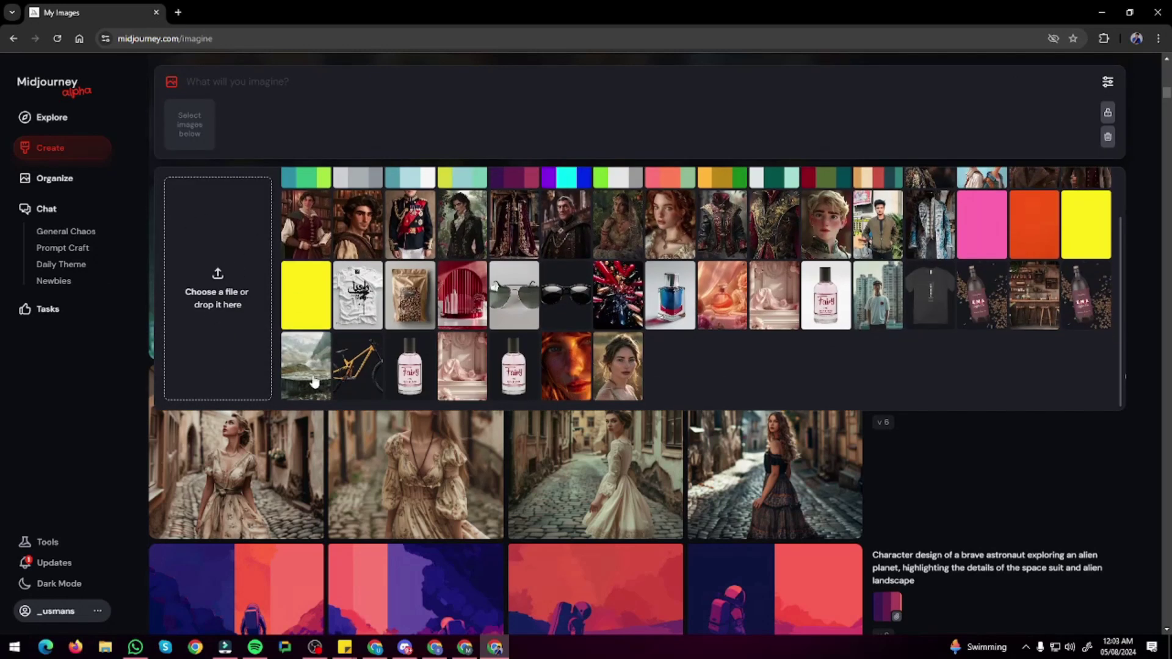
pyautogui.click(469, 477)
pyautogui.click(446, 460)
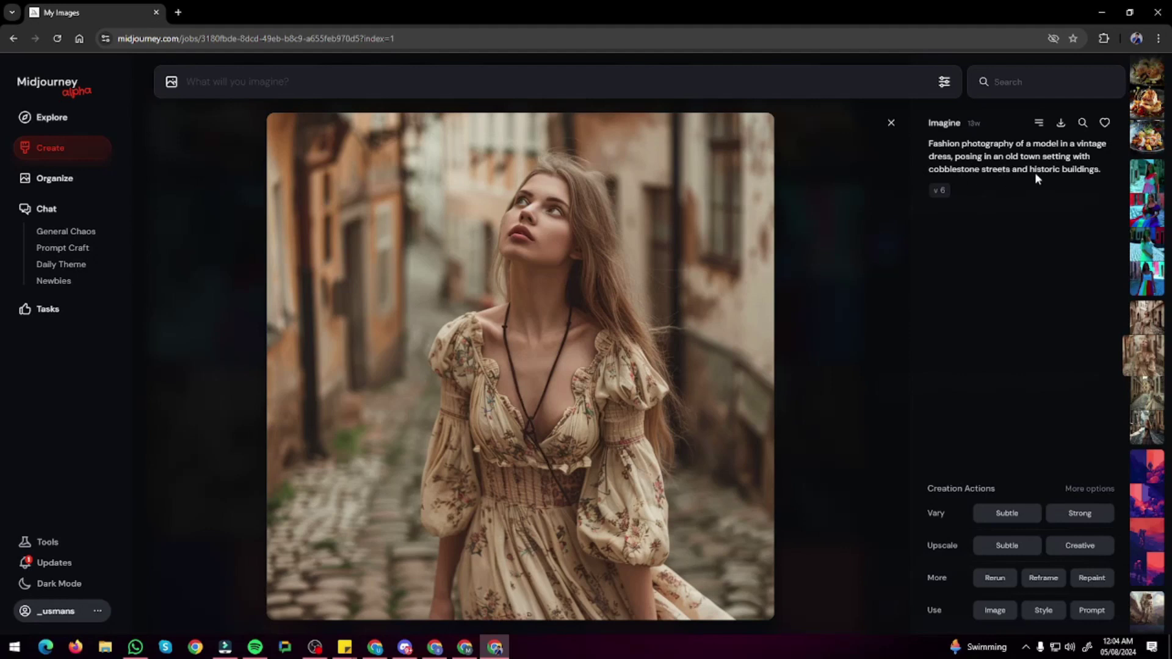
pyautogui.click(890, 122)
# - Generate "portrait photograph of a young French woman" using the second vintage-dress photo as a style reference
pyautogui.moveTo(457, 447); pyautogui.dragTo(227, 101)
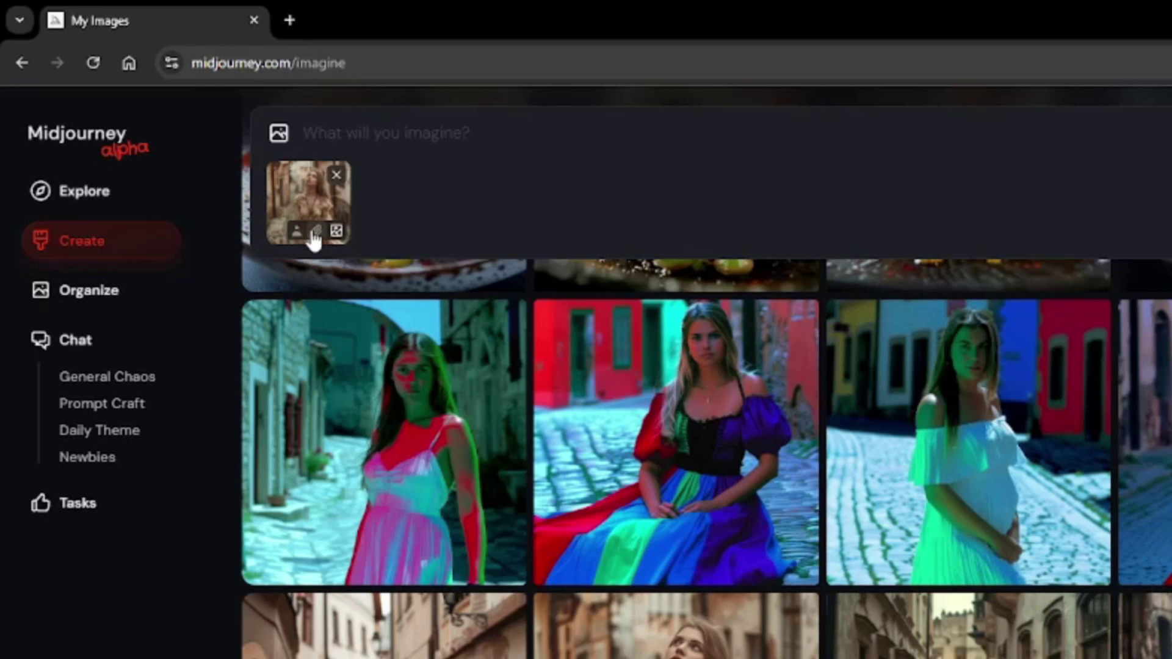
pyautogui.click(315, 232)
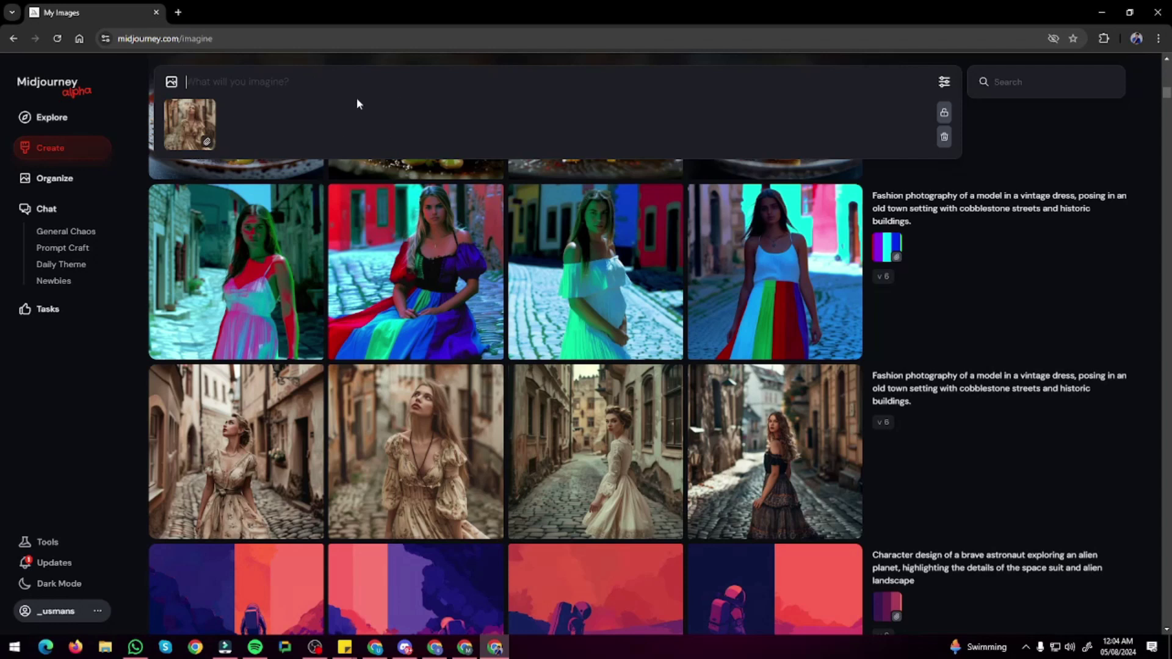
pyautogui.write('portrait photograph of a young French woman')
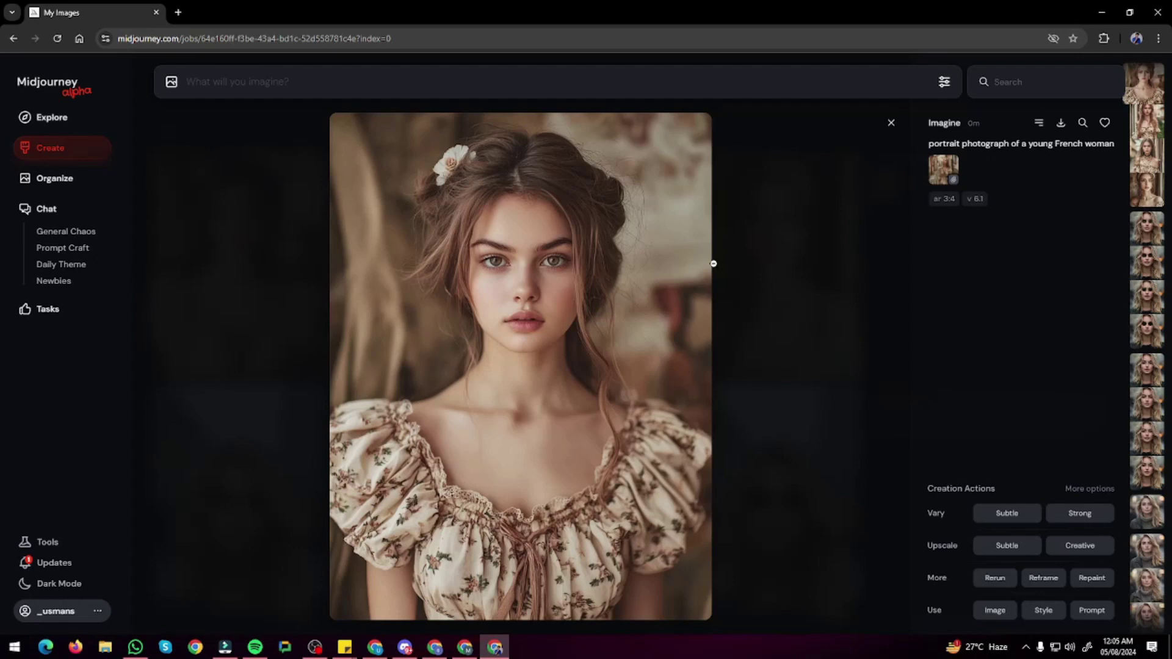
# - View the third French woman portrait and compare it with the enlarged style reference image
pyautogui.click(1146, 156)
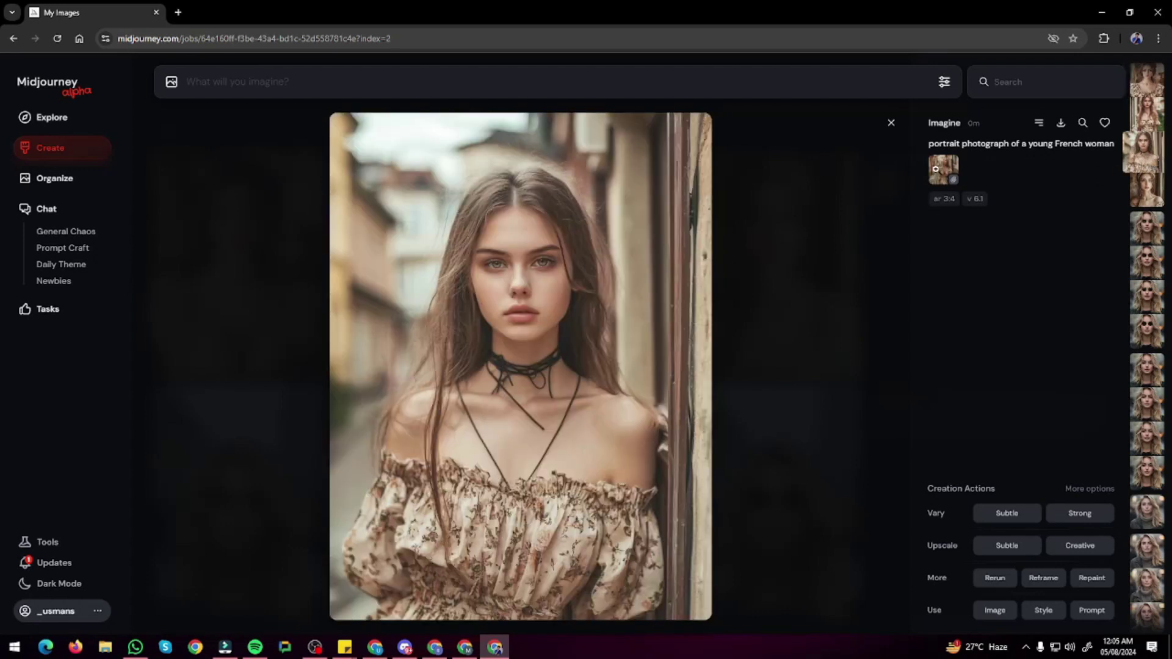
pyautogui.click(939, 170)
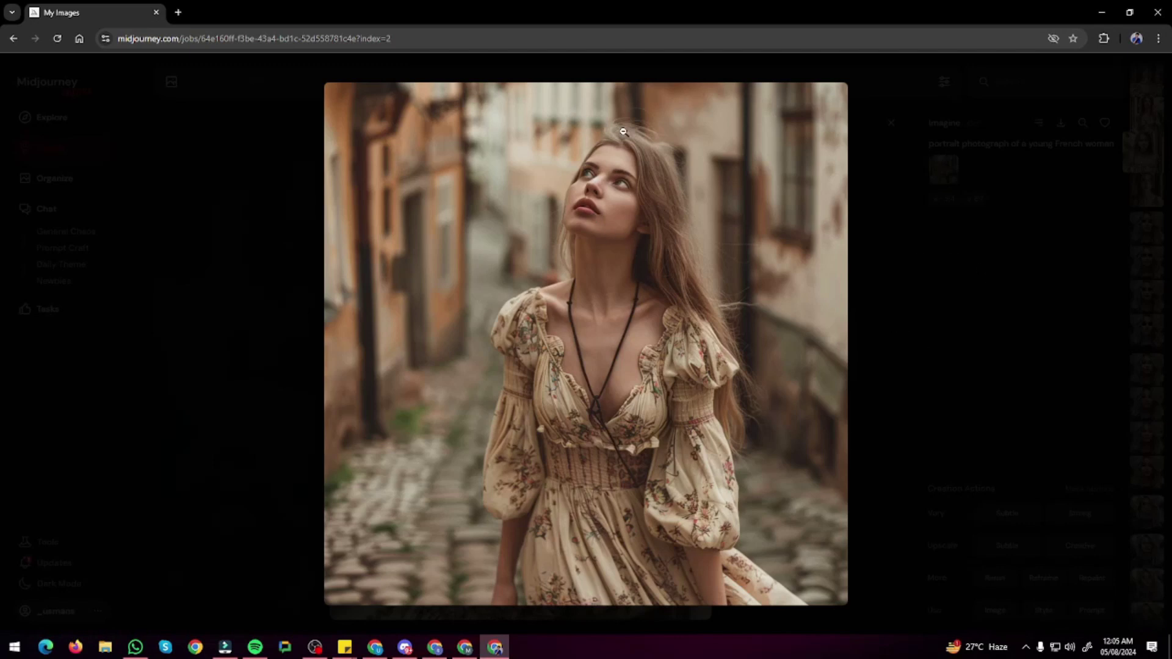
pyautogui.click(866, 405)
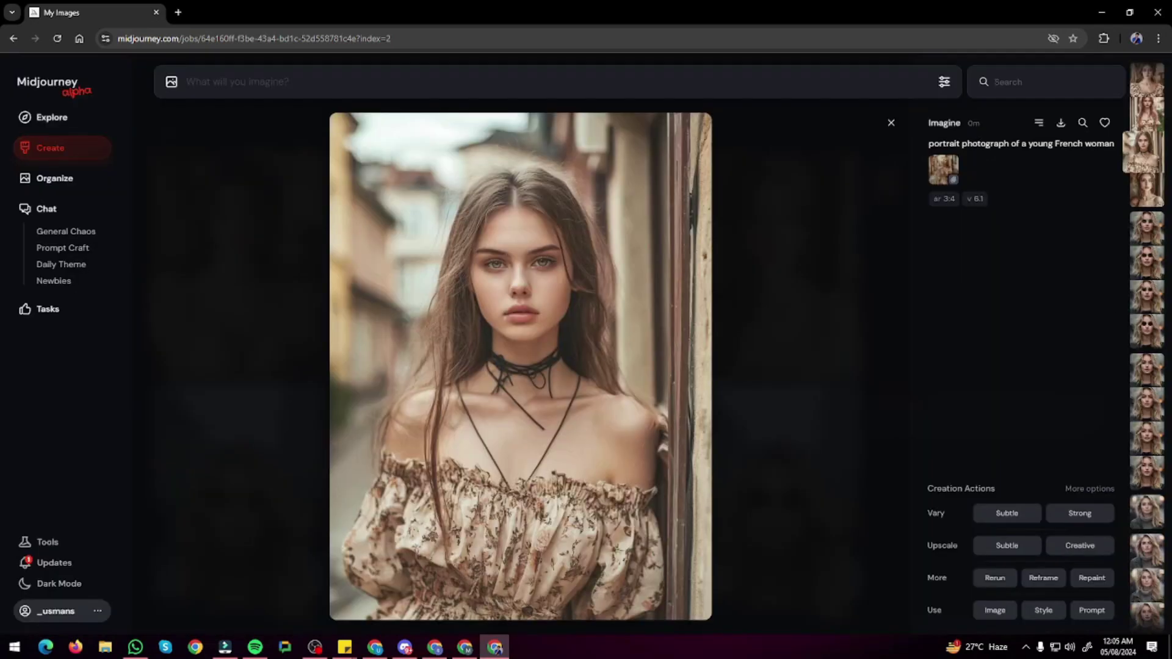
# - View the second French woman portrait at full size and browse the earlier creations
pyautogui.click(1155, 118)
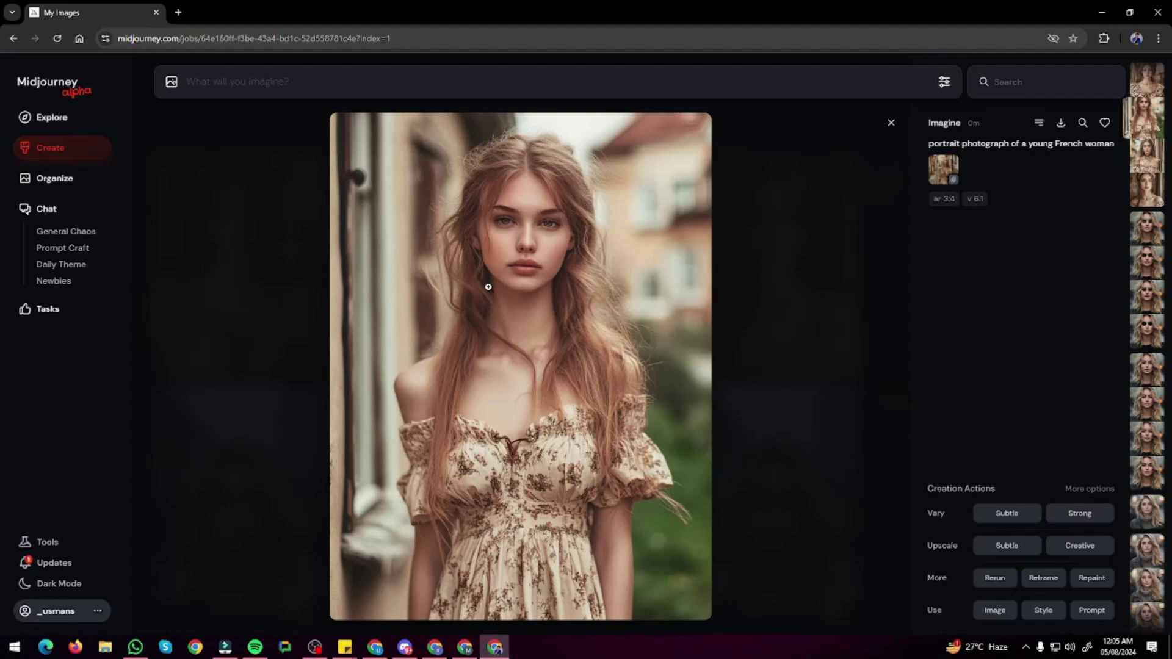
pyautogui.click(890, 123)
pyautogui.scroll(-10, 438, 268)
pyautogui.scroll(-10, 437, 278)
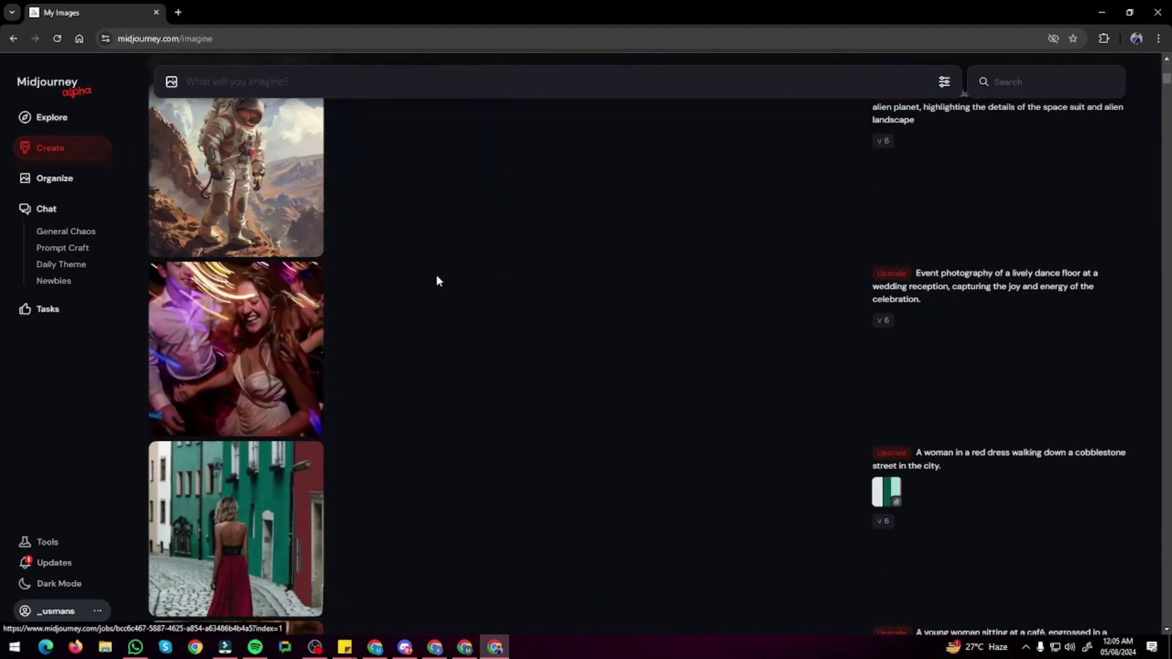
# - Find the red Cubist portrait of a man in the image archive and view it at full size
pyautogui.hotkey('alt', 'Left')
pyautogui.click(441, 492)
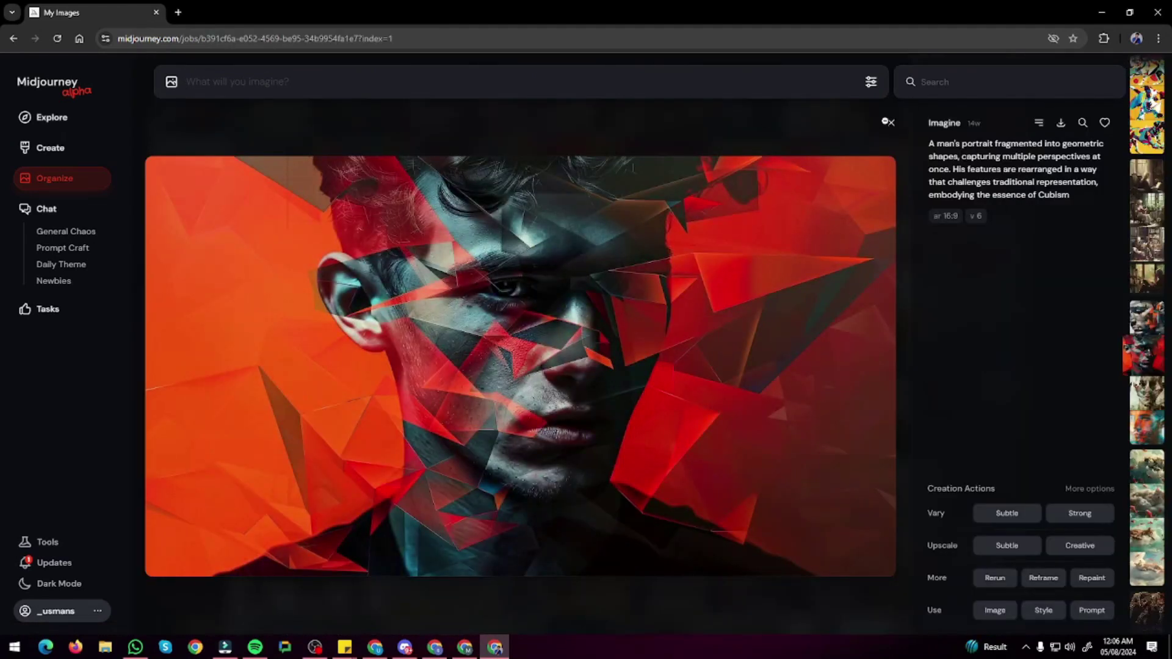
pyautogui.click(891, 123)
# - Generate "photograph of a young Hispanic man in a casual shirt" using the red Cubist portrait as a style reference
pyautogui.moveTo(414, 522); pyautogui.dragTo(247, 114)
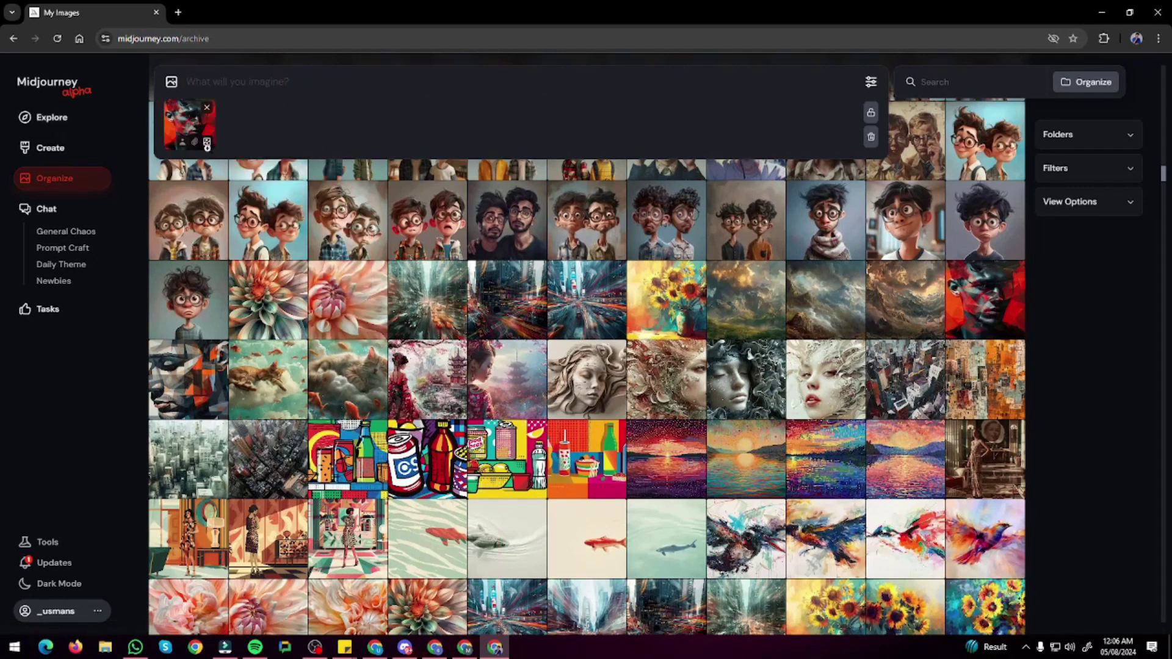
pyautogui.click(196, 143)
pyautogui.write('photograph of a young Hispanic man in a casual shirt')
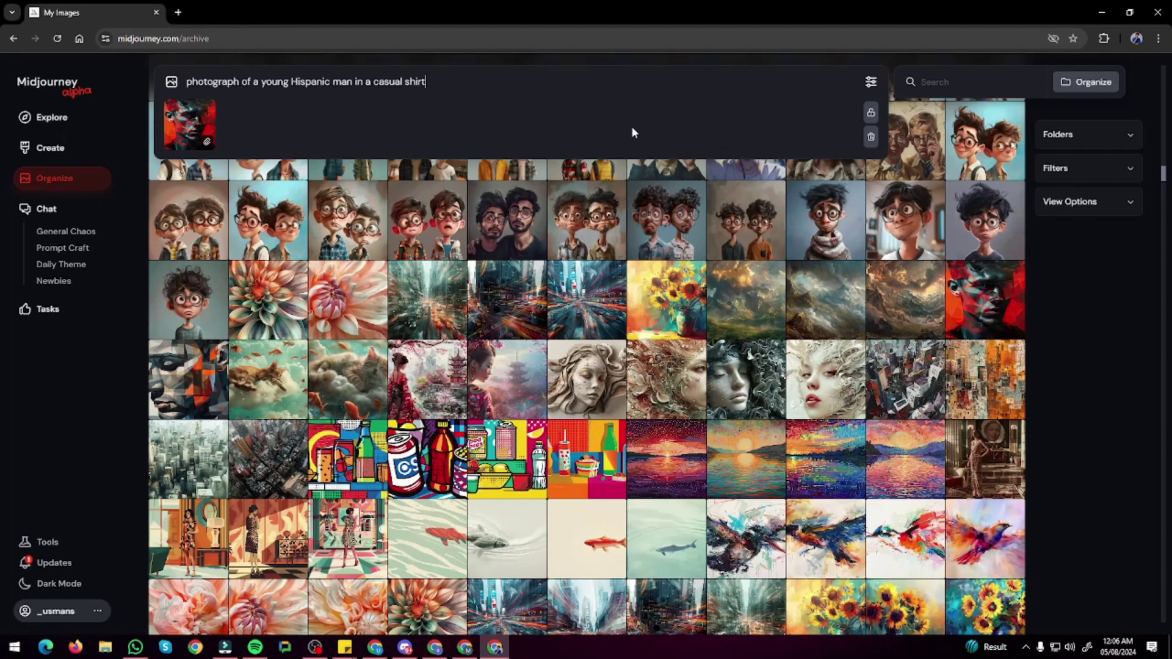
pyautogui.press('Return')
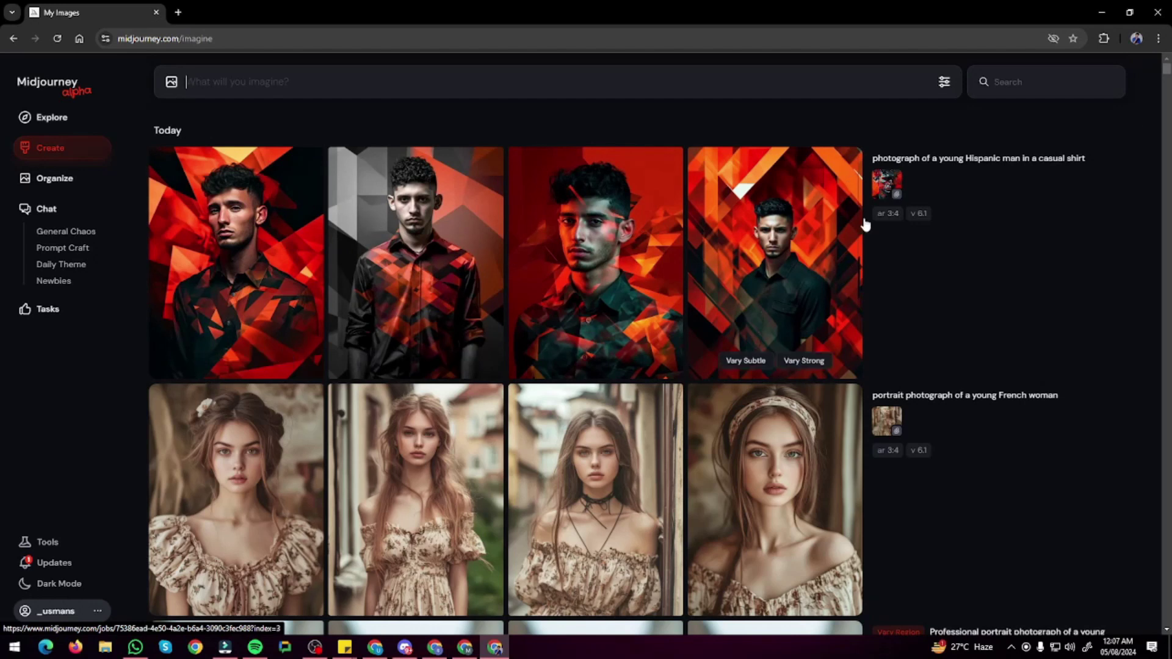
# - View the Cubist style reference of the Hispanic man generation at full size
pyautogui.click(884, 183)
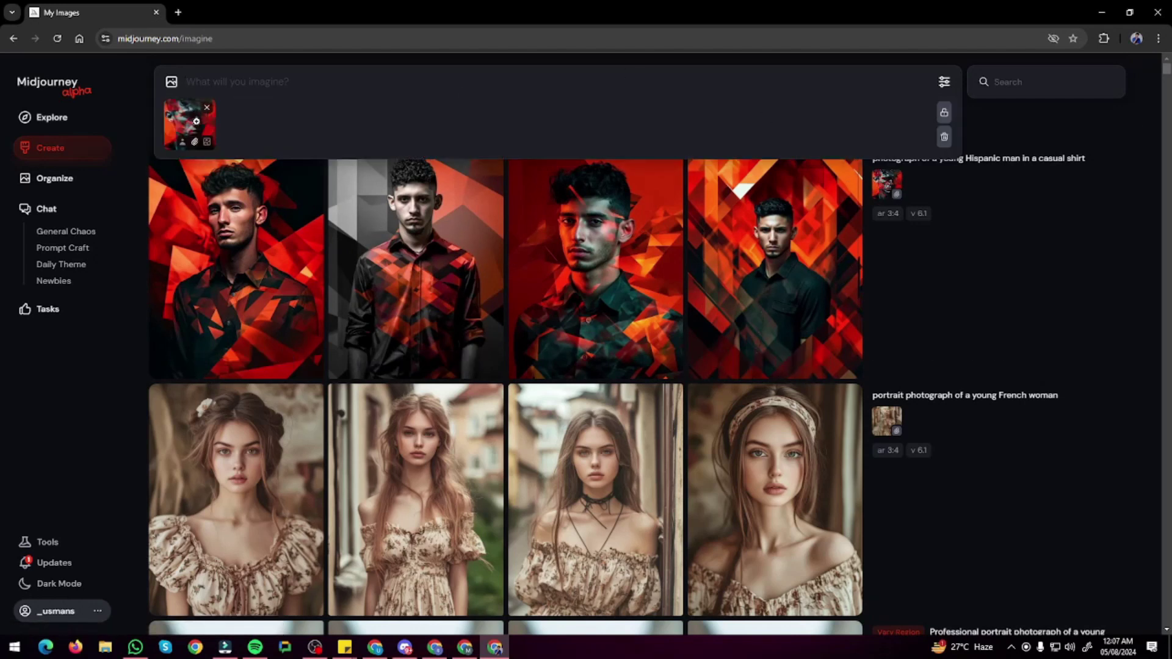
pyautogui.click(183, 119)
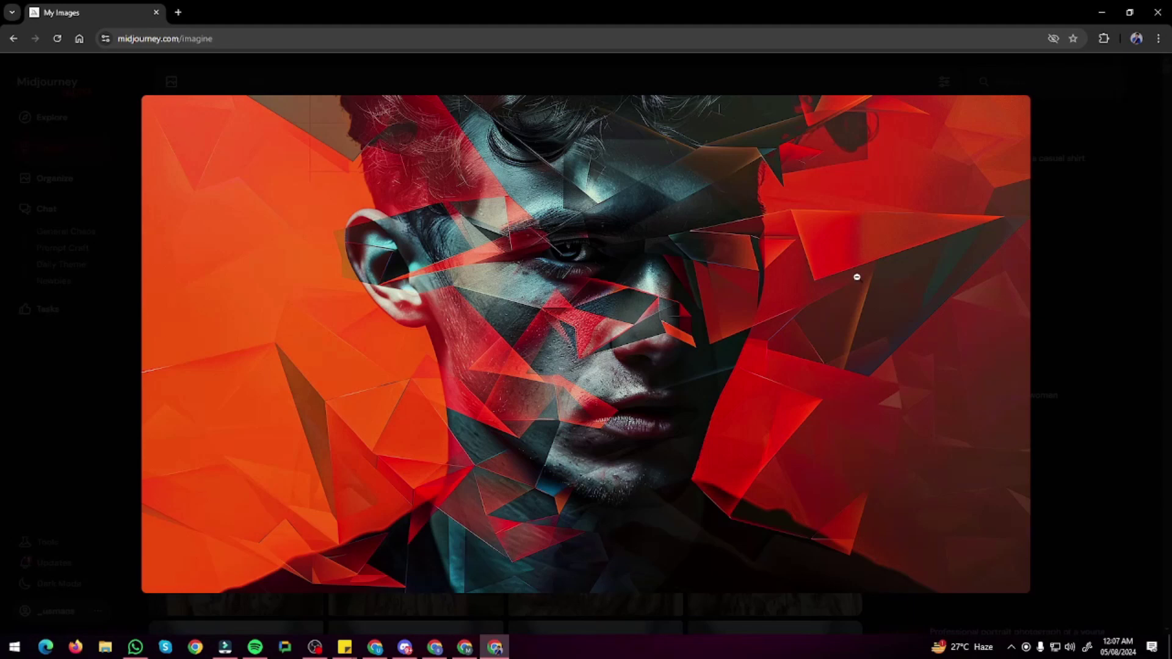
pyautogui.click(1089, 183)
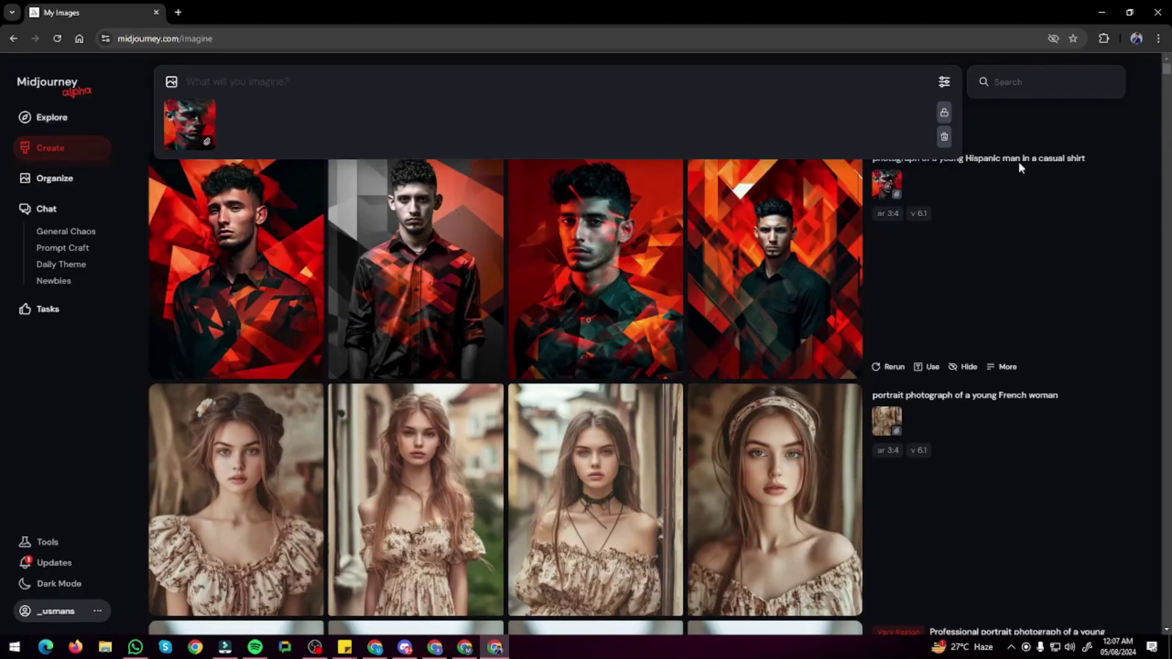
# - View all four generated portraits of the Hispanic man at full size and return to the first one
pyautogui.click(269, 250)
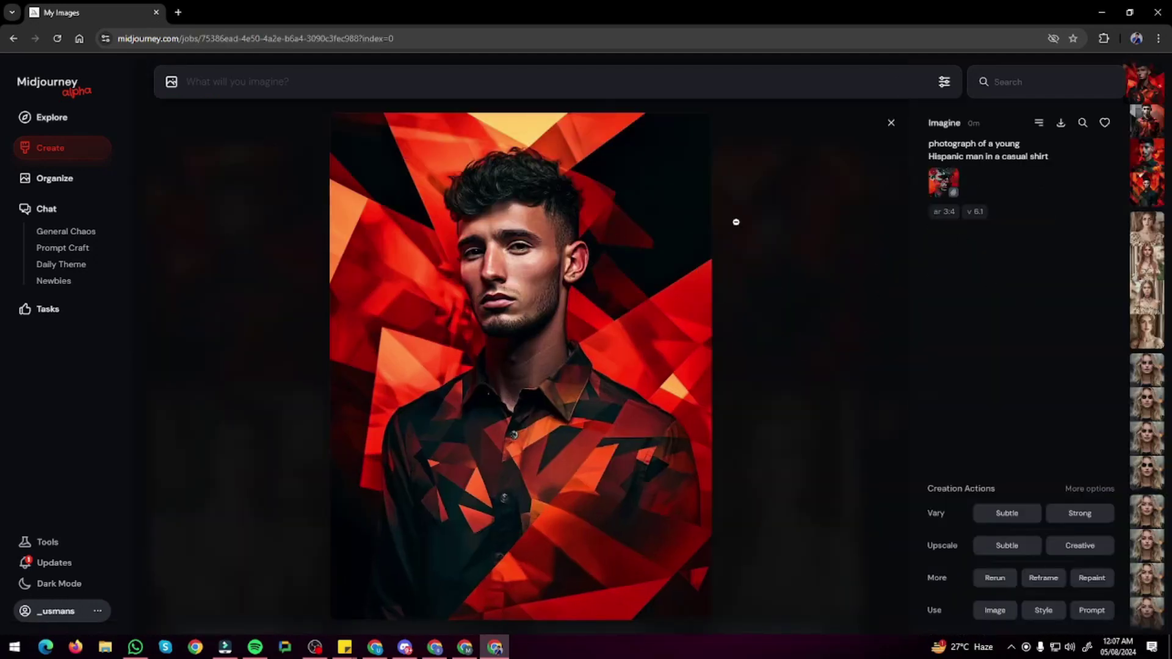
pyautogui.click(1152, 128)
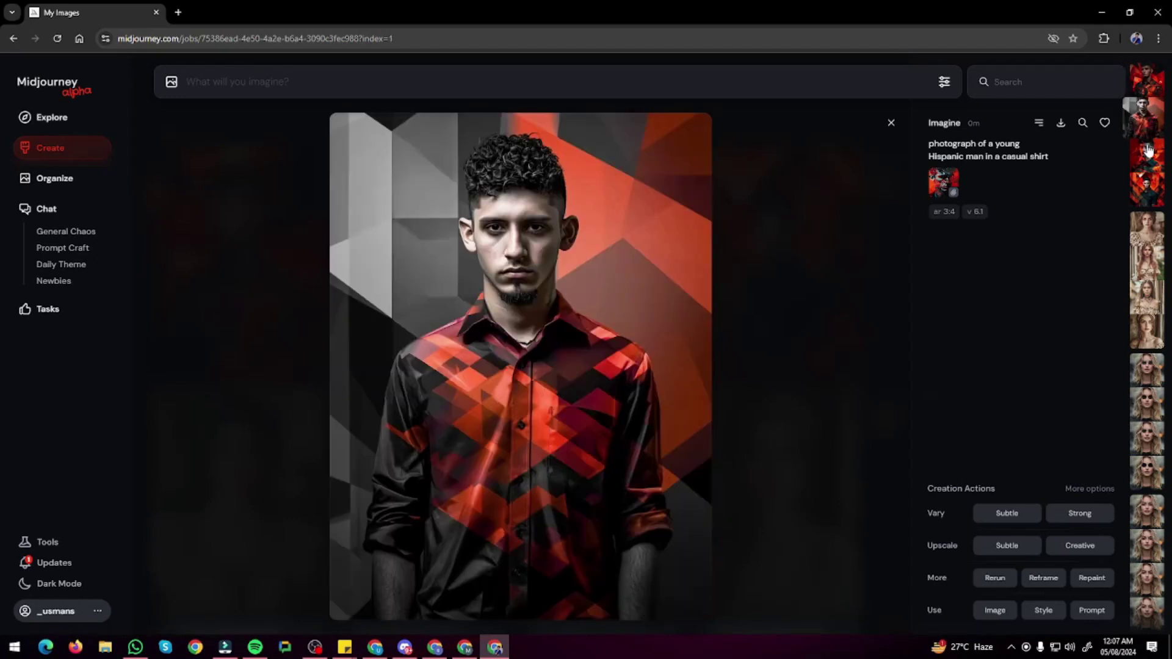
pyautogui.click(1148, 150)
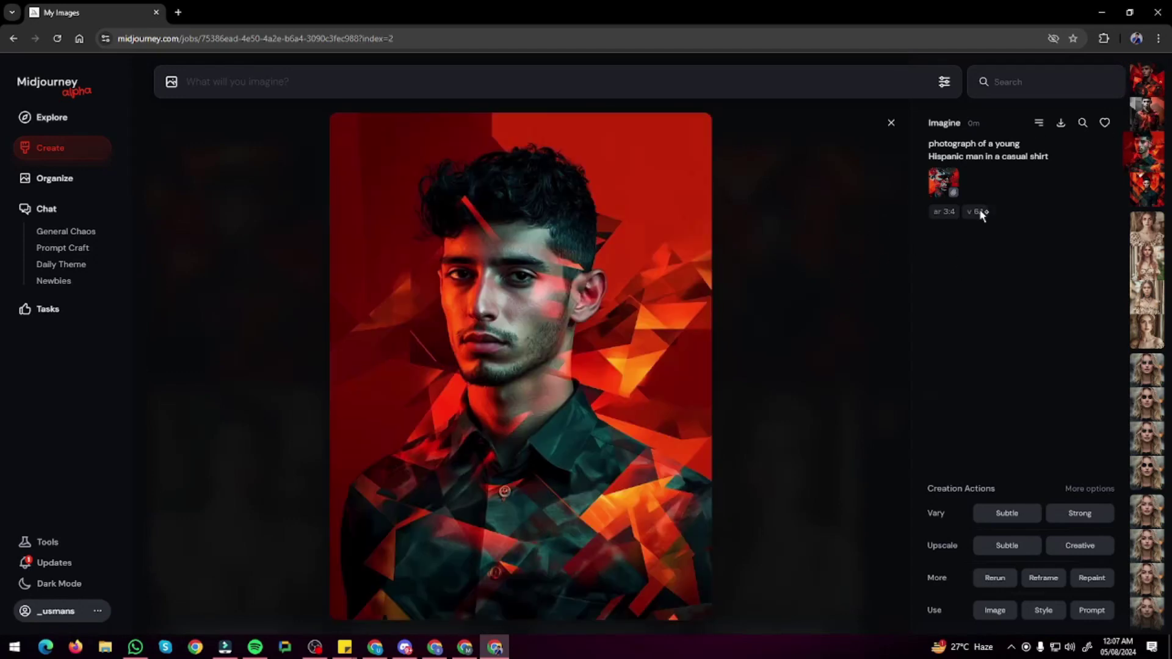
pyautogui.click(1140, 192)
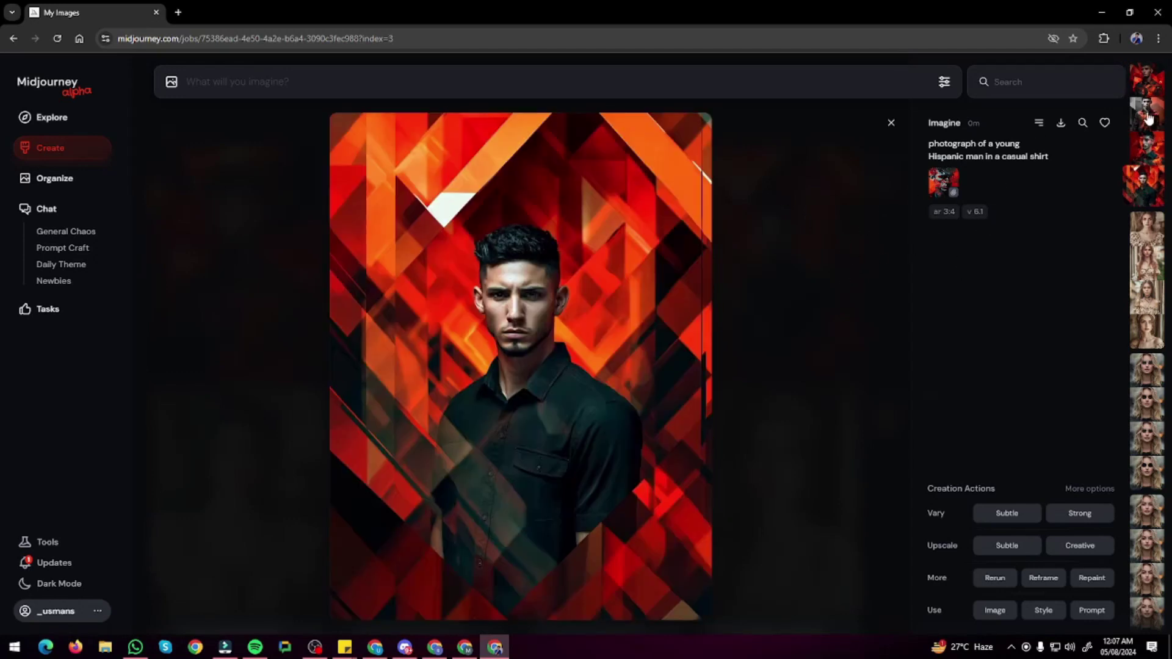
pyautogui.click(1156, 84)
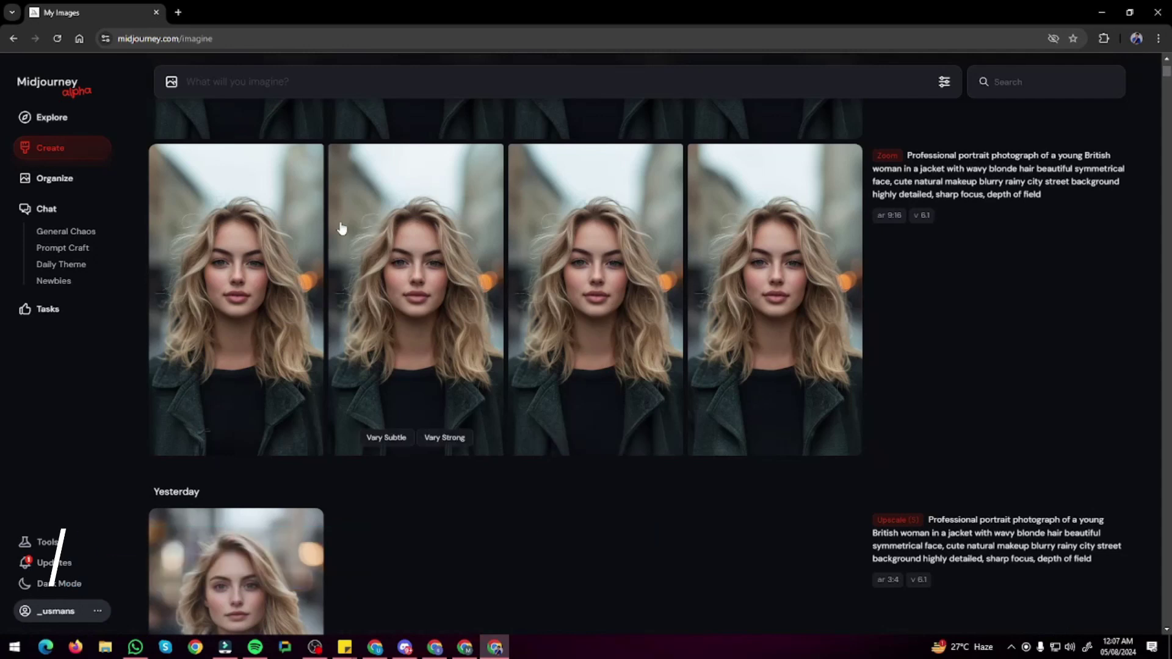
# - Generate "a woman in a gym doing her workout" using the second zoomed-out portrait of the blonde woman as a character reference
pyautogui.moveTo(421, 294); pyautogui.dragTo(194, 111)
pyautogui.click(263, 80)
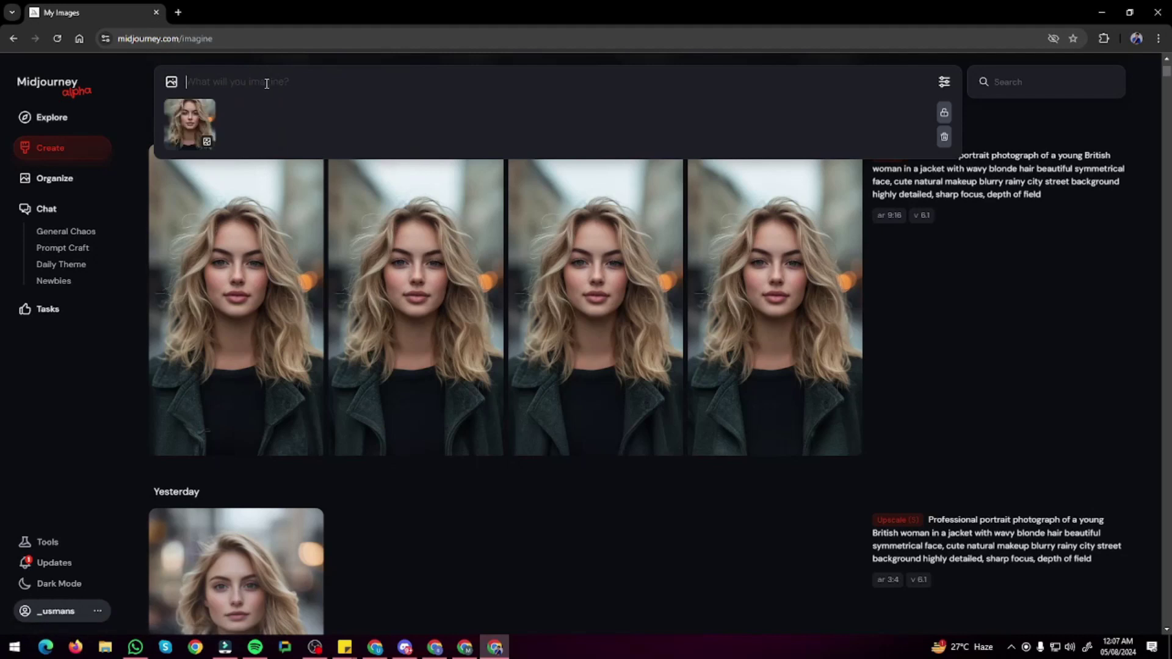
pyautogui.write('a woman in a gym doing her workout')
pyautogui.moveTo(190, 125)
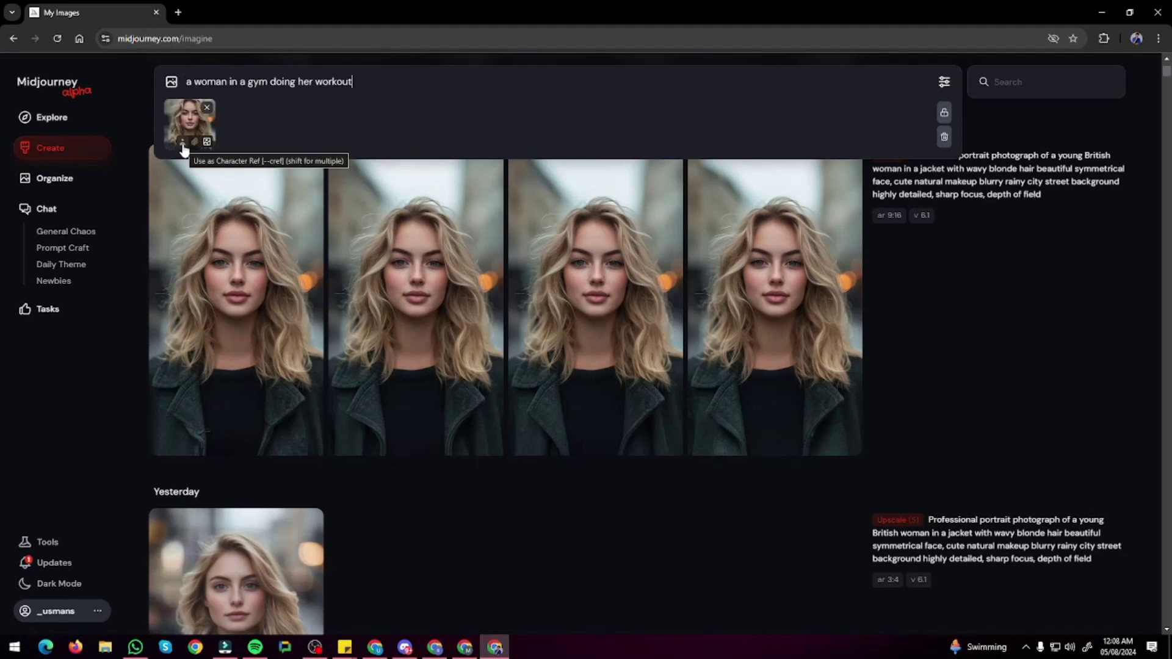
pyautogui.click(182, 144)
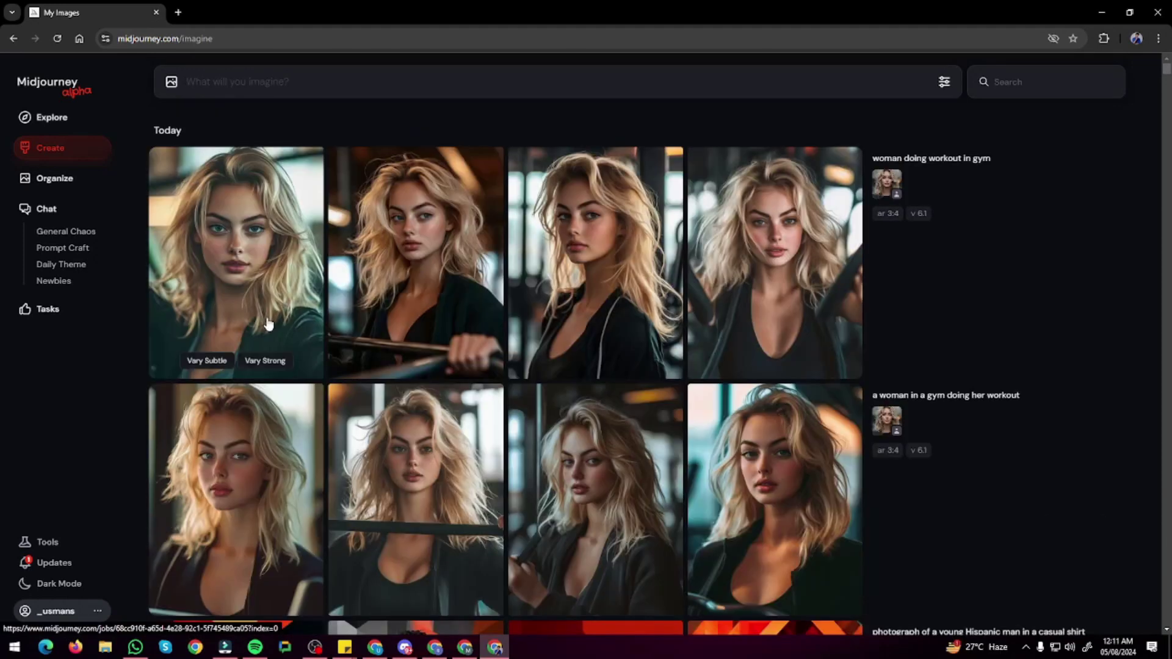
# - View the first "woman doing workout in gym" image and compare it with the enlarged character reference
pyautogui.click(264, 317)
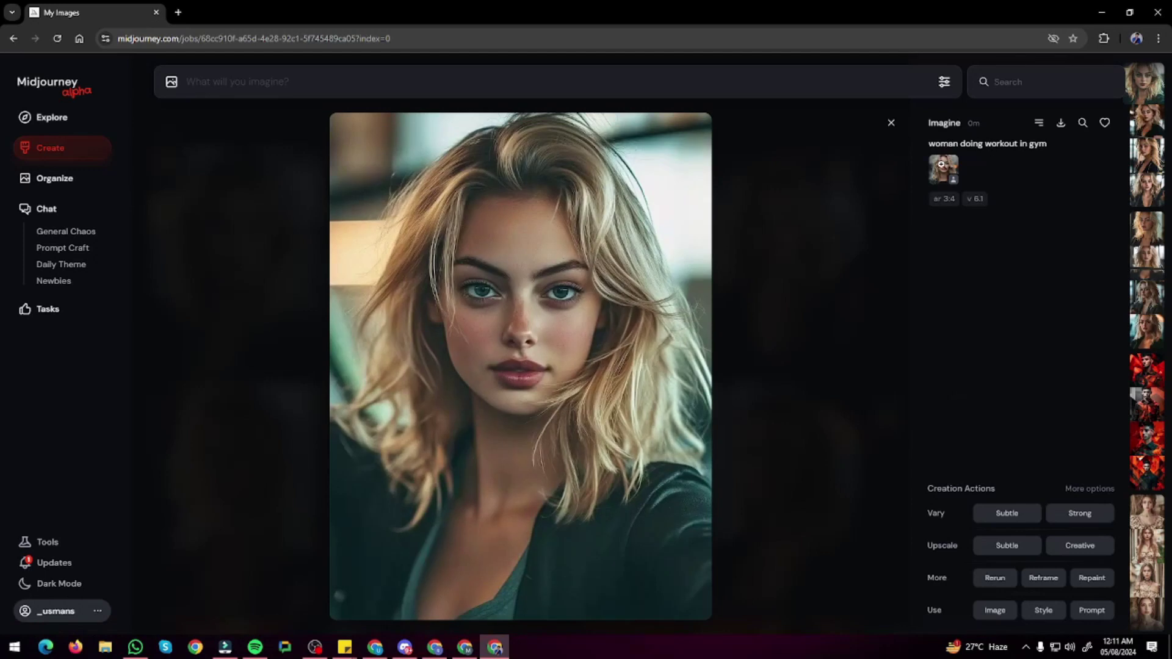
pyautogui.click(943, 166)
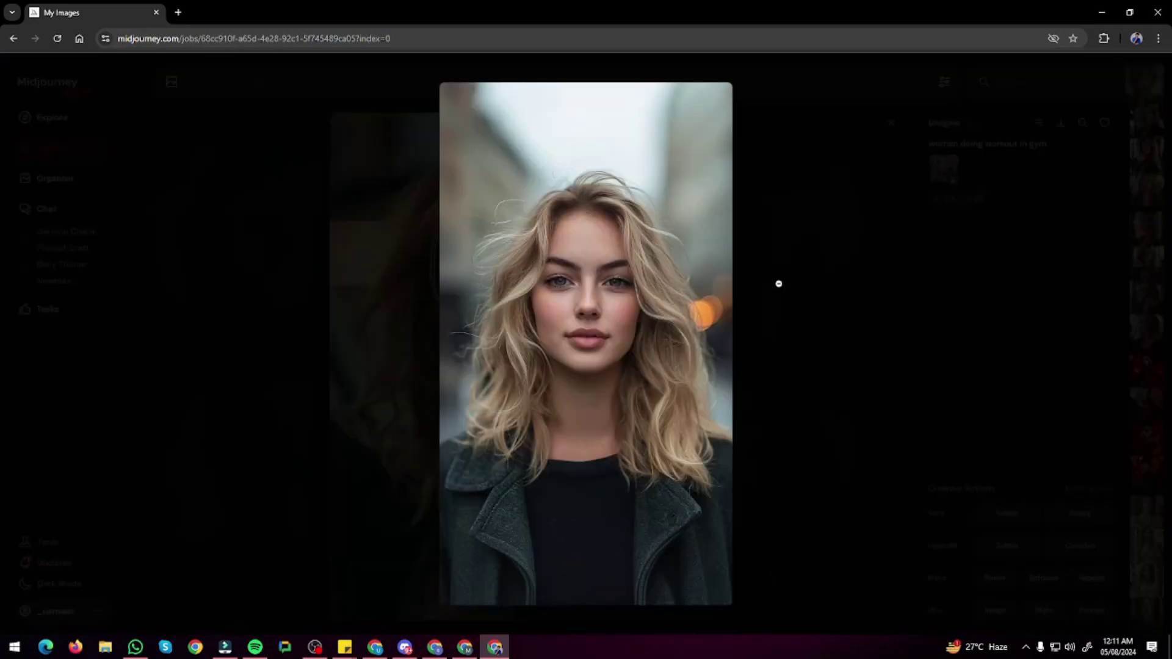
pyautogui.click(778, 283)
# - View the other versions of the "woman doing workout in gym" image at full size and compare them with the first
pyautogui.click(1147, 126)
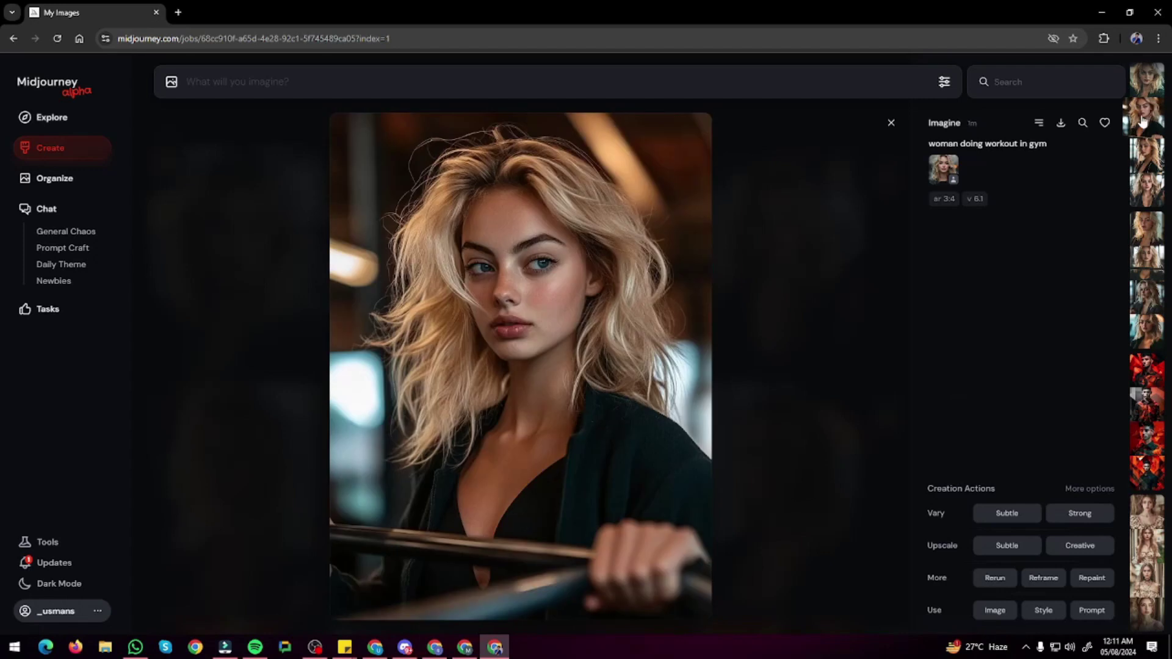
pyautogui.click(1153, 165)
pyautogui.click(1150, 195)
pyautogui.click(1147, 116)
pyautogui.click(1147, 79)
pyautogui.click(1146, 116)
pyautogui.click(1145, 183)
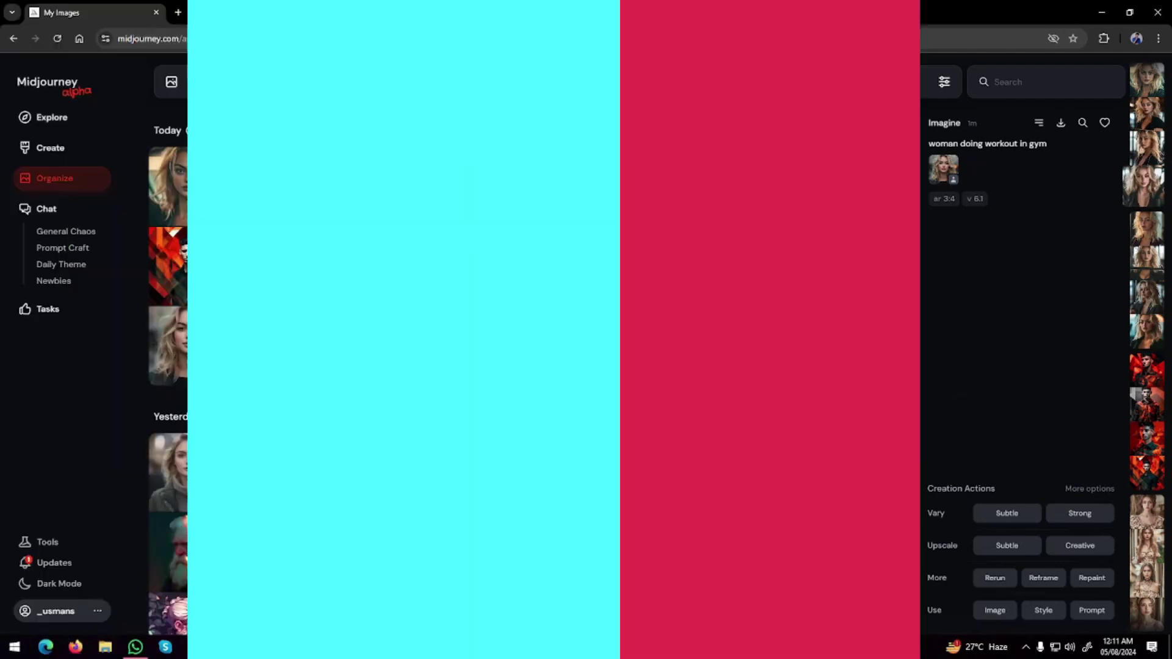
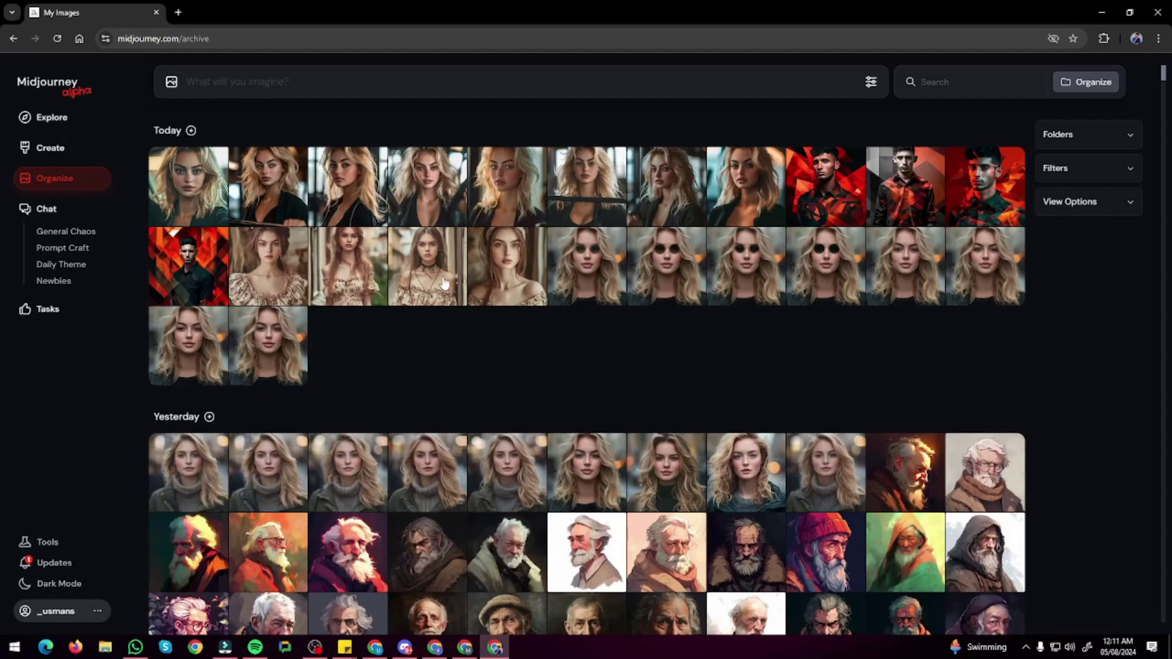
# - Examine the quick actions of an old man's portrait in the archive, including the Upscale, Use and Share & Save options
pyautogui.scroll(-6, 434, 404)
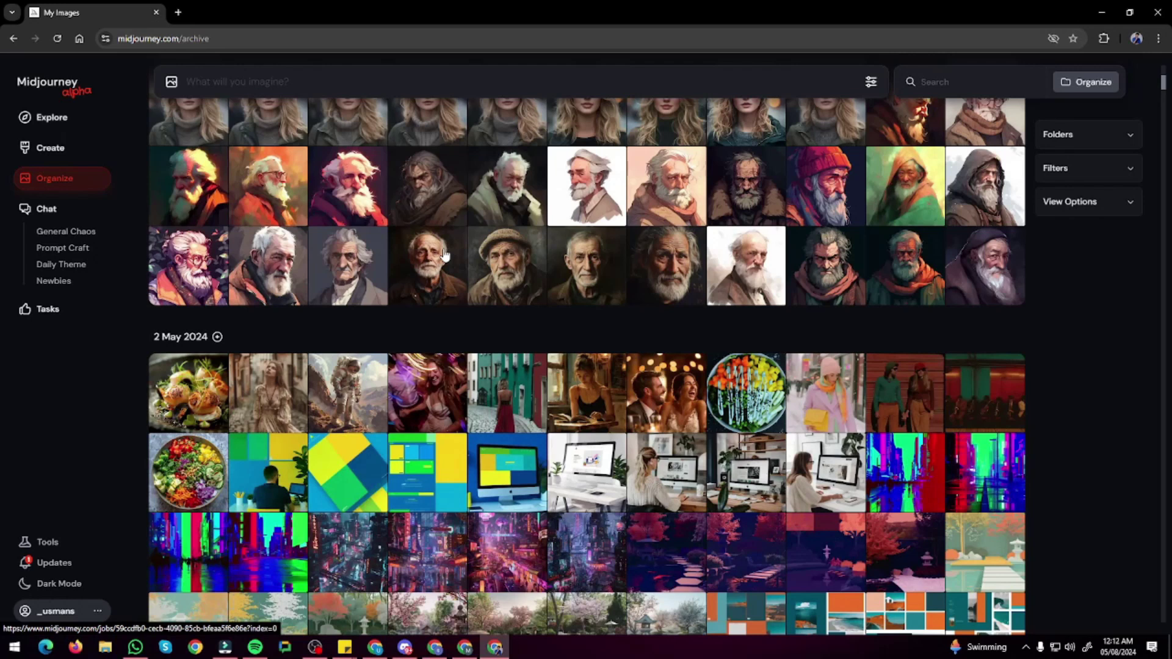
pyautogui.scroll(4, 444, 255)
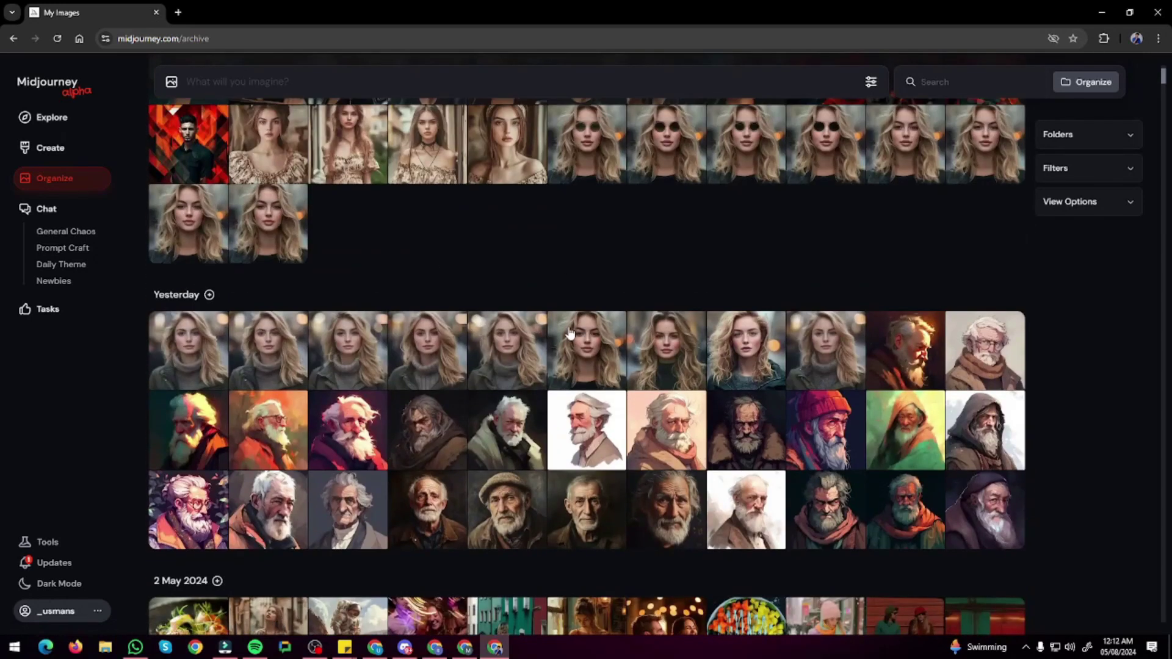
pyautogui.scroll(-4, 493, 301)
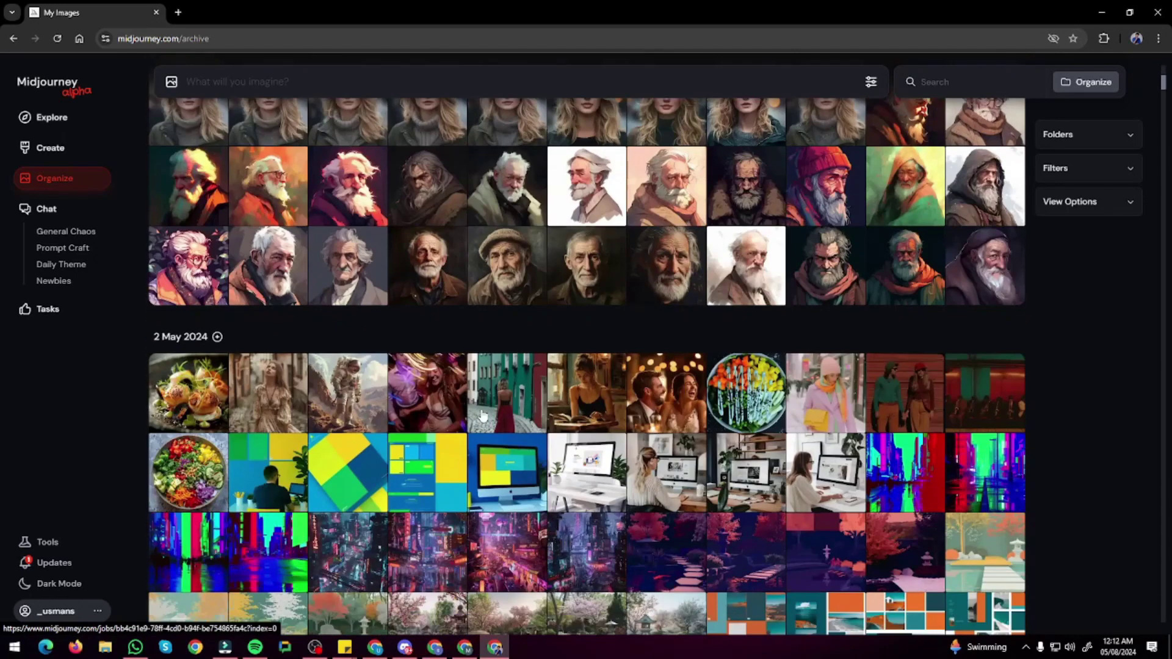
pyautogui.rightClick(577, 262)
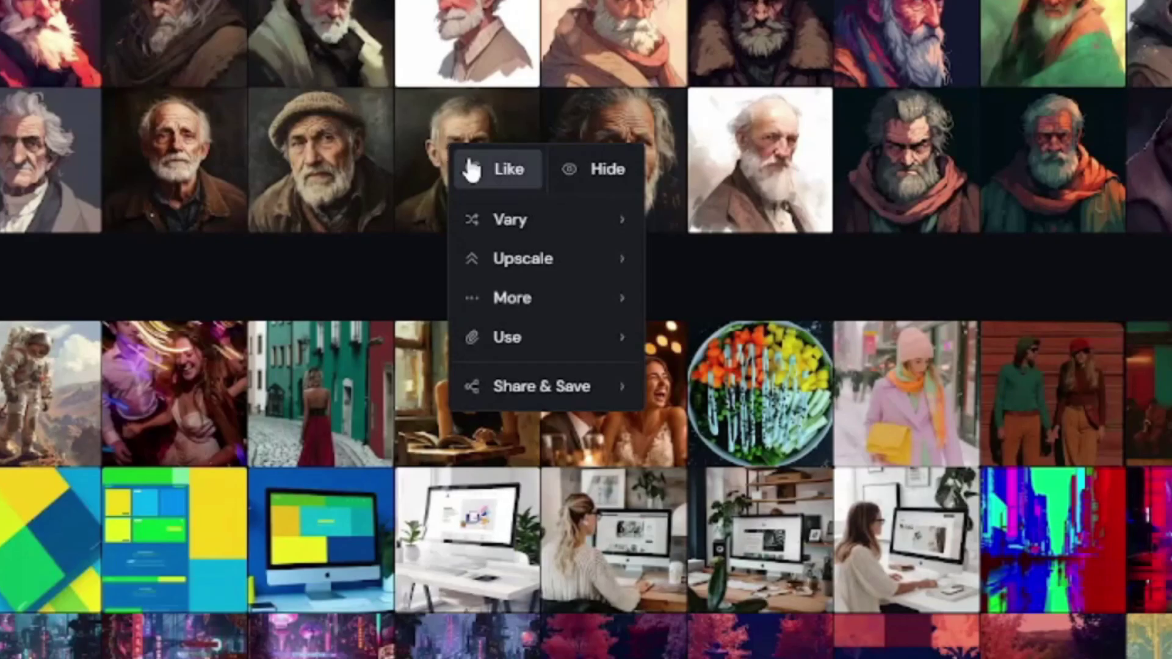
pyautogui.moveTo(634, 302)
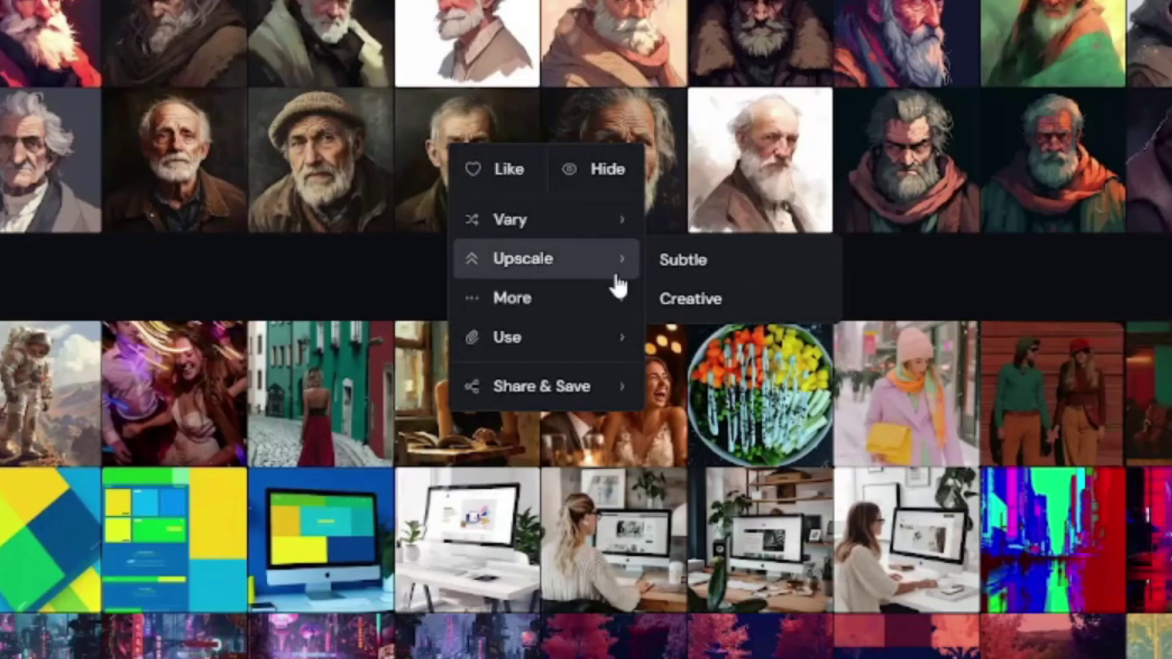
pyautogui.moveTo(607, 353)
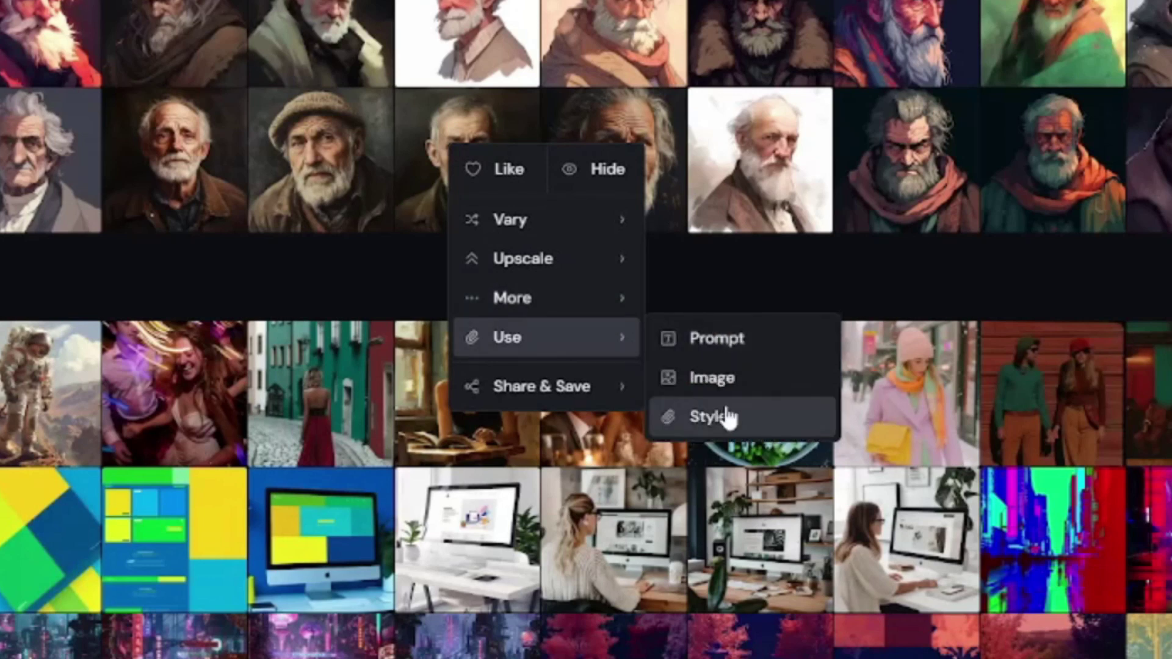
pyautogui.moveTo(589, 390)
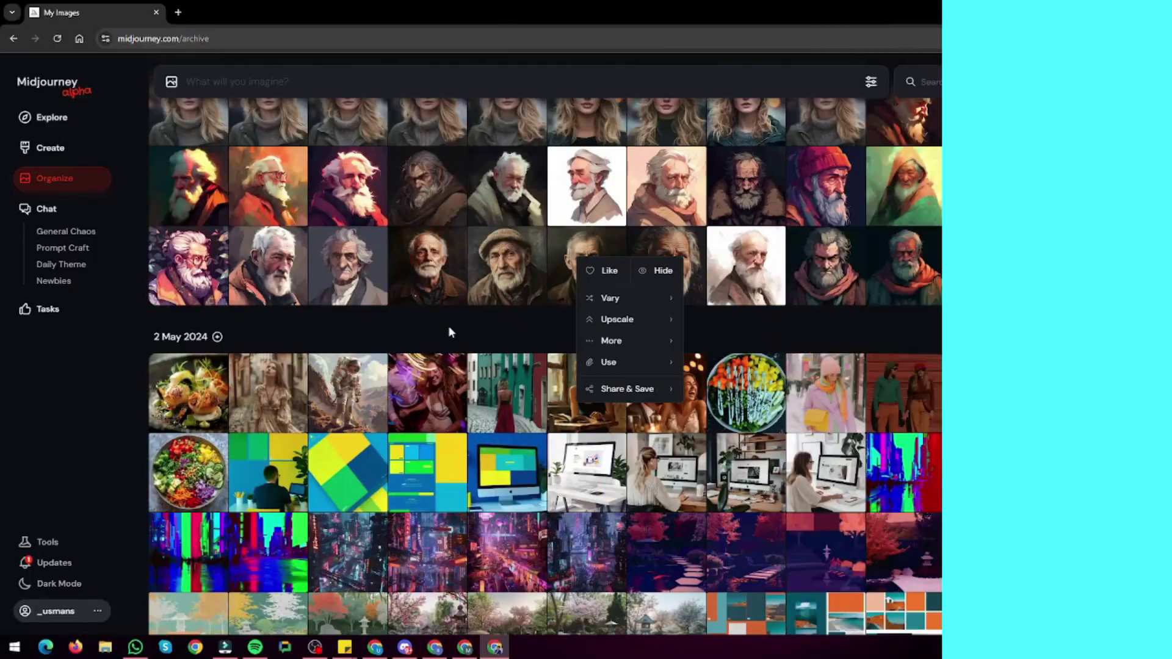
pyautogui.click(450, 332)
# - Browse the archived images from today back to the 2 May 2024 group
pyautogui.scroll(-5, 366, 397)
pyautogui.scroll(9, 414, 379)
pyautogui.scroll(2, 424, 374)
pyautogui.scroll(-7, 422, 373)
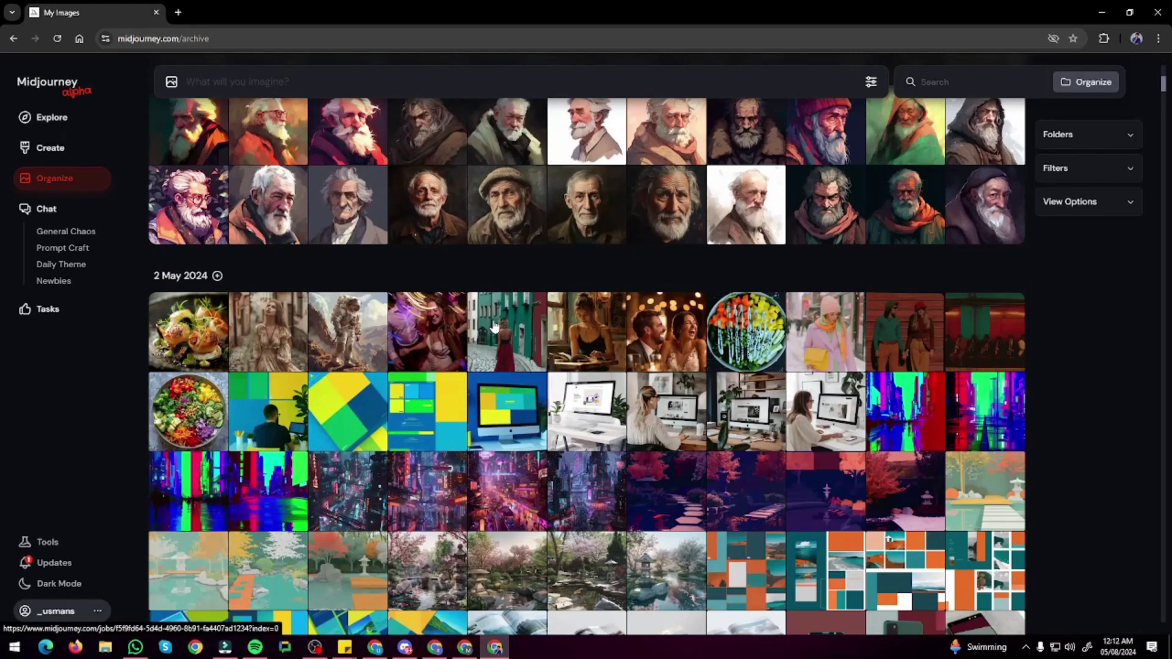
pyautogui.scroll(7, 449, 311)
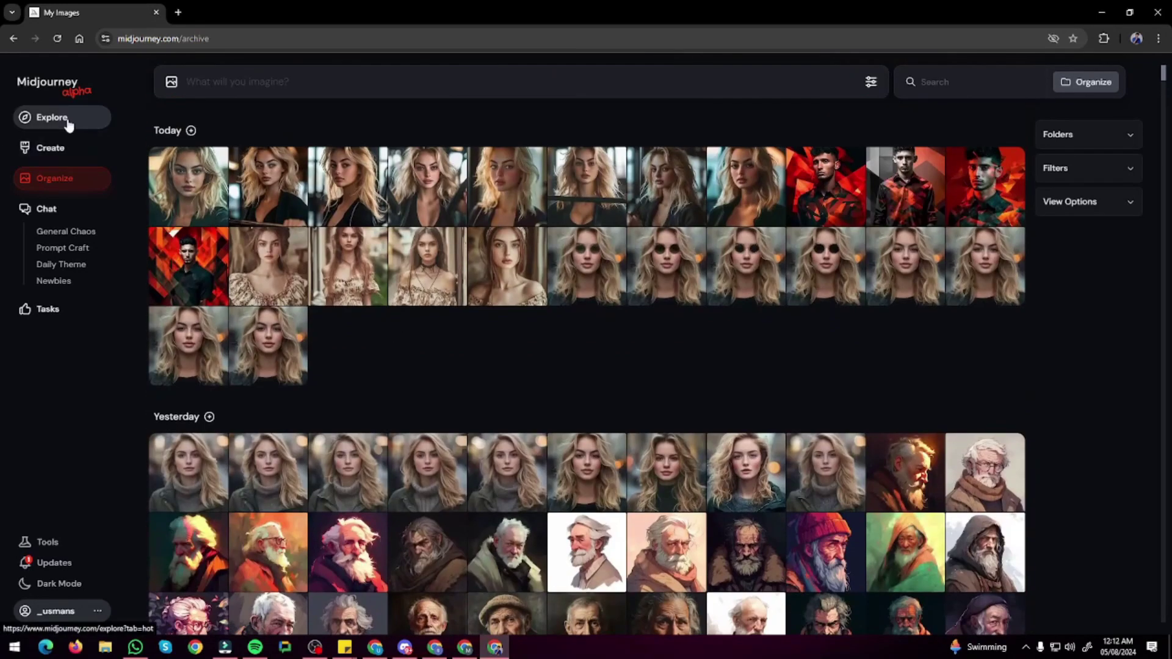
# - Open the Explore feed and browse the Hot community images
pyautogui.click(68, 122)
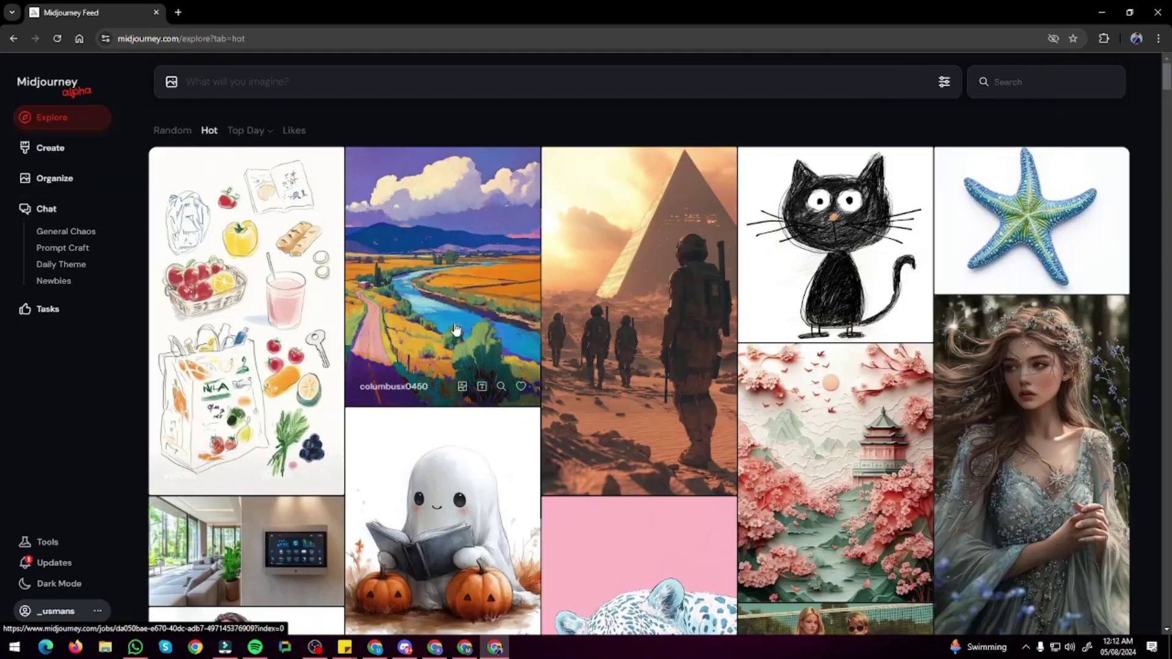
pyautogui.scroll(-6, 482, 323)
pyautogui.scroll(-15, 518, 341)
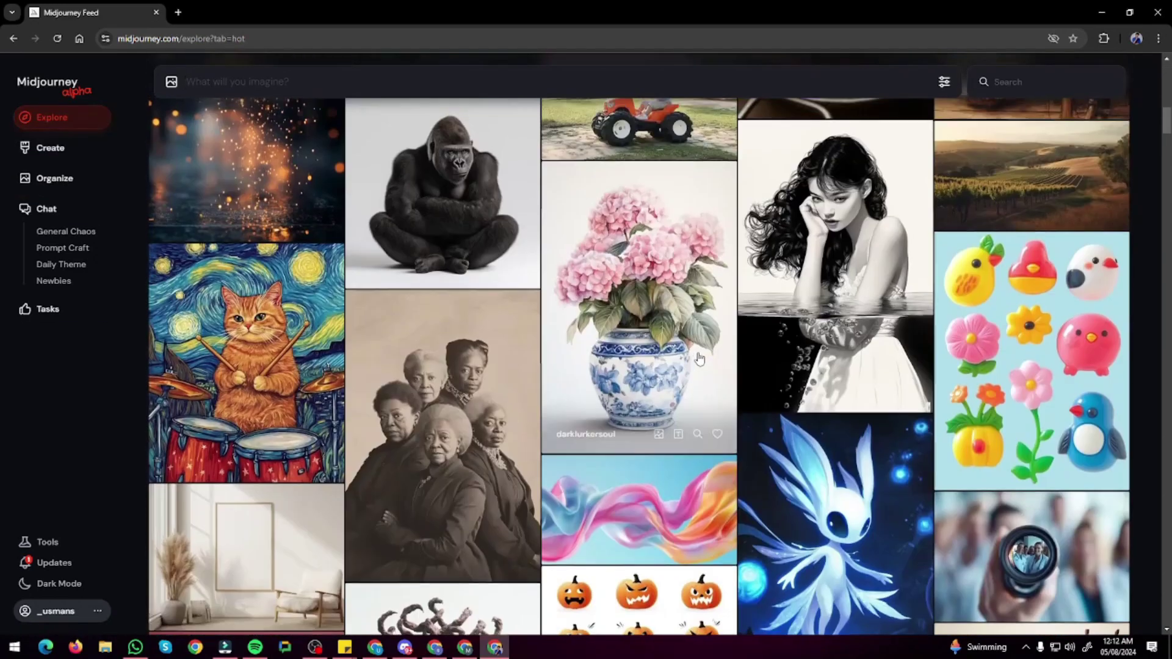
pyautogui.scroll(-15, 487, 336)
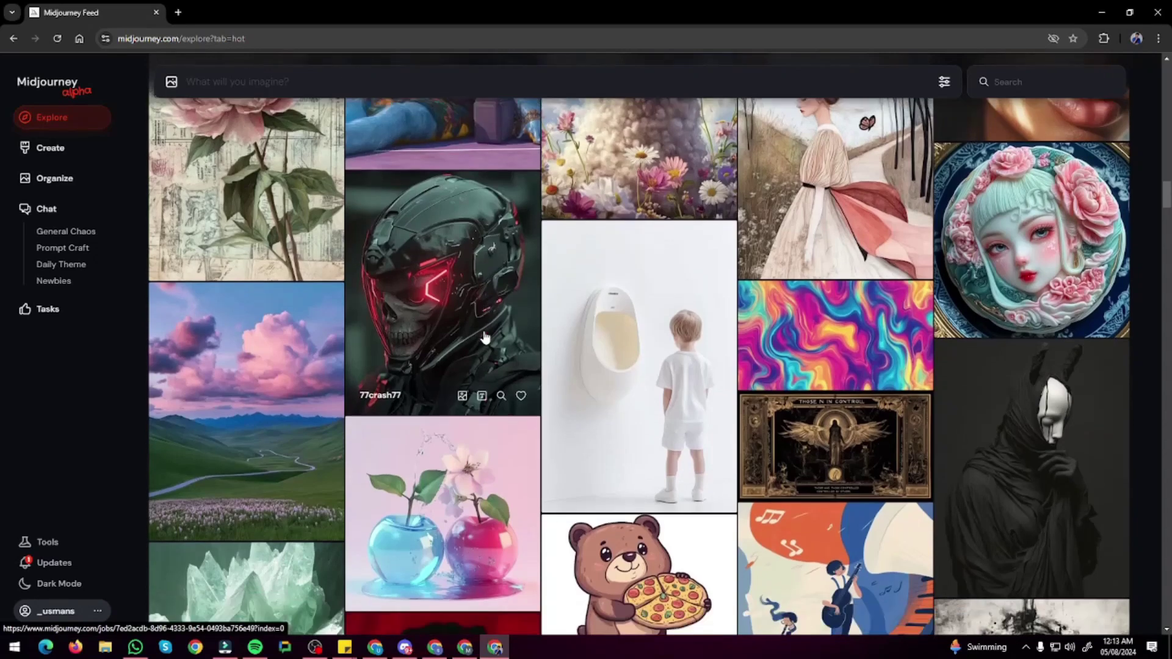
pyautogui.scroll(20, 446, 364)
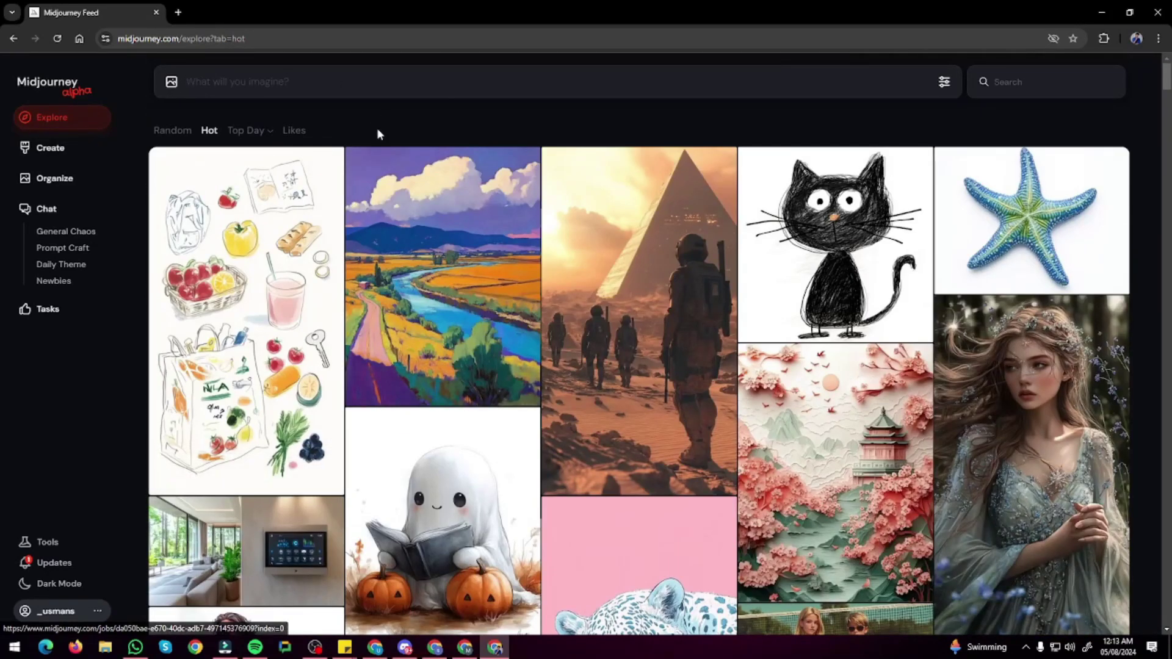
pyautogui.scroll(-8, 518, 303)
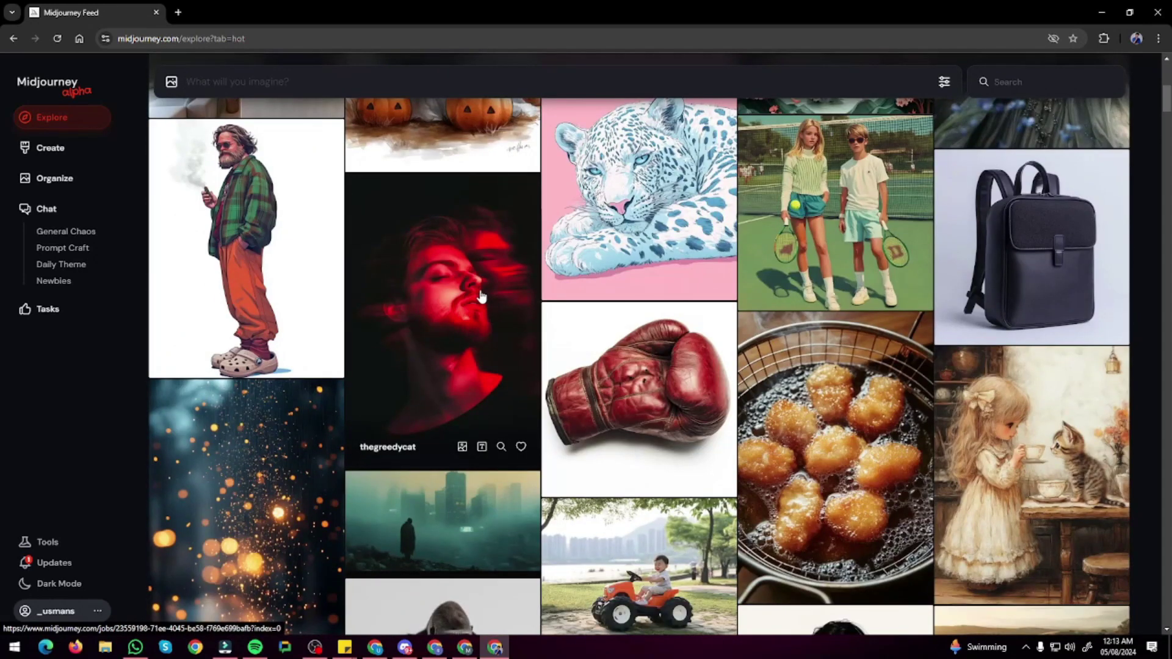
pyautogui.scroll(-7, 476, 368)
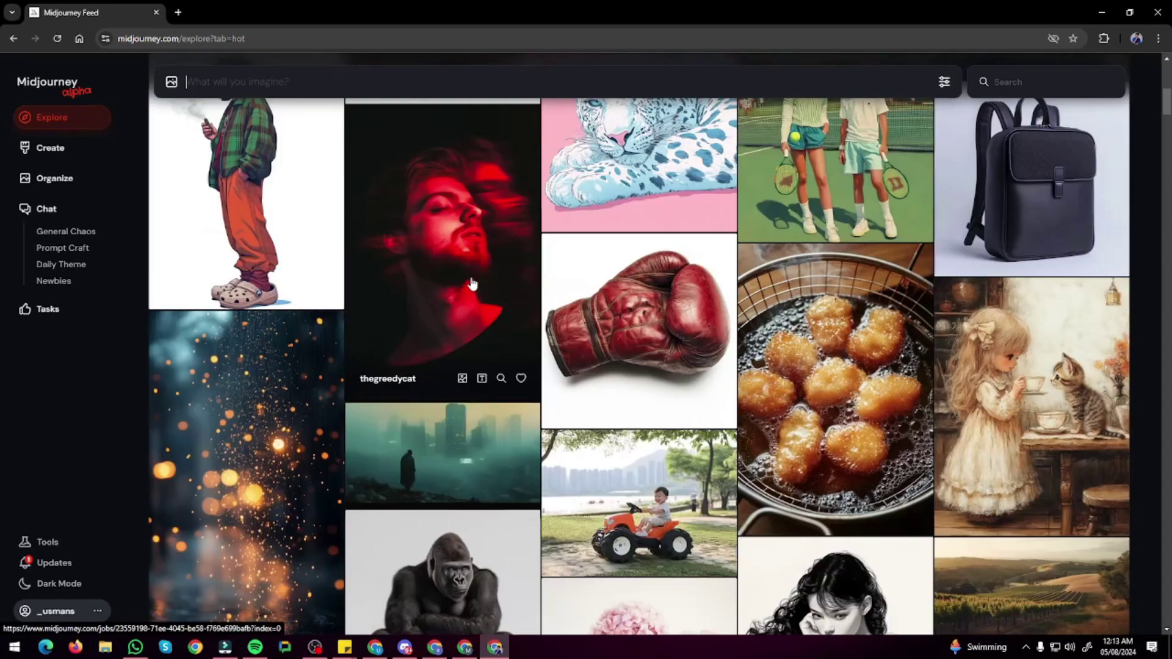
pyautogui.scroll(-15, 441, 350)
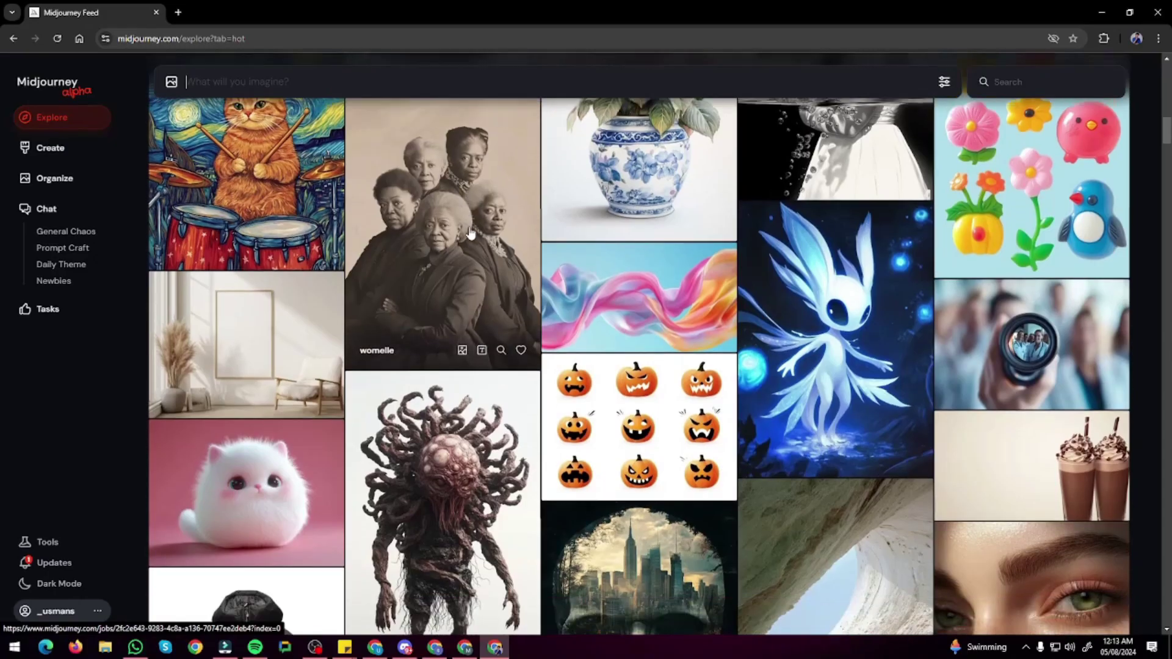
pyautogui.scroll(-15, 443, 353)
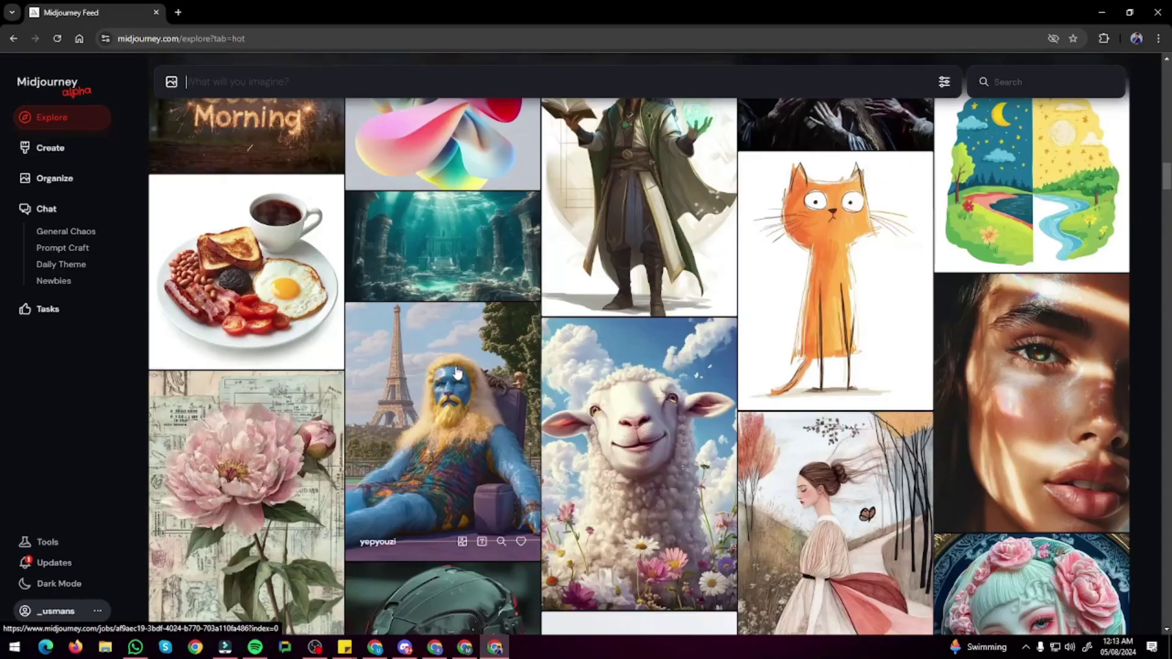